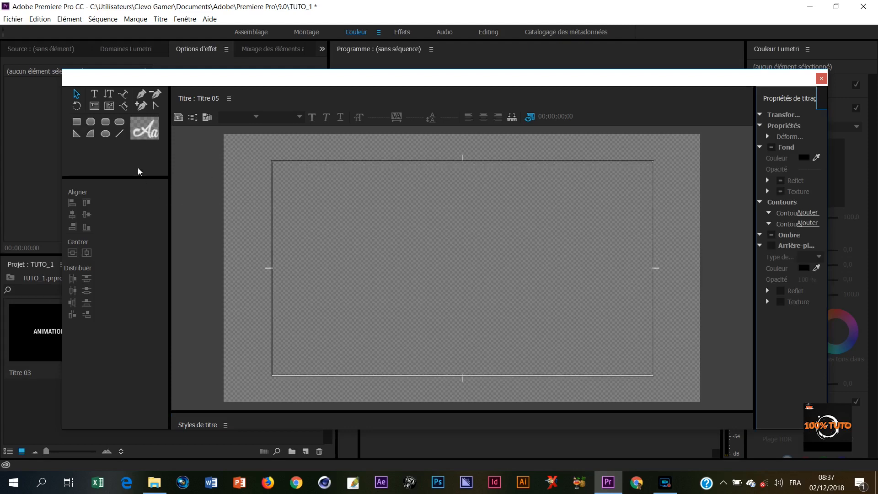
Step: Draw a tall vertical rectangle about 107 wide and 586 high in the right part of the Titre 05 title
left_click(76, 122)
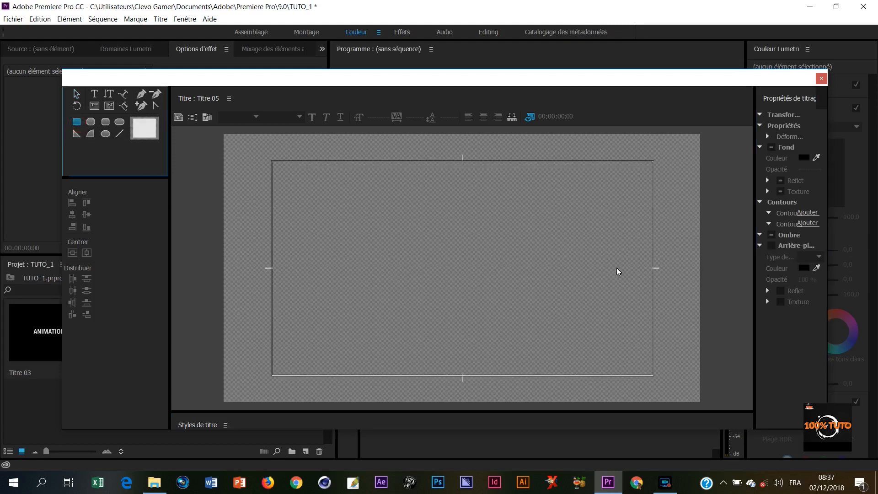
mouse_move(581, 199)
left_mouse_down()
mouse_move(620, 257)
mouse_move(601, 320)
mouse_move(607, 345)
left_mouse_up()
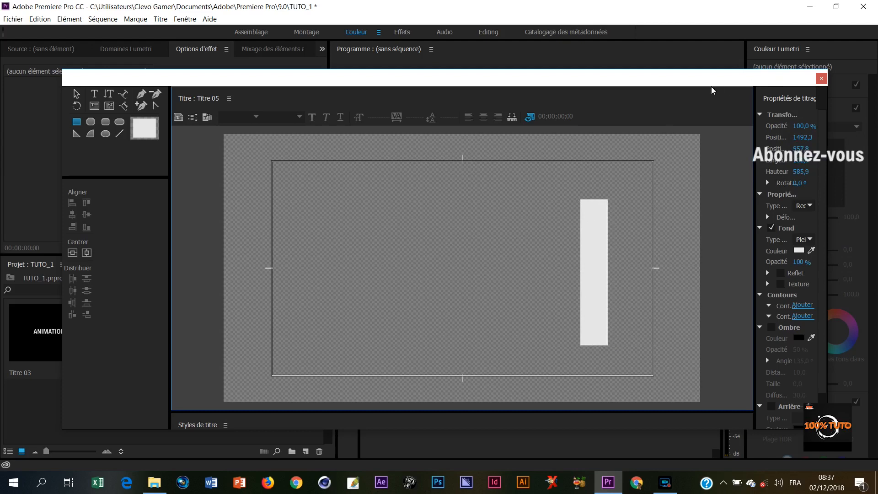
Step: Create a sequence from the Titre 03 title and park the playhead at 00:00:01:10
left_click_drag(688, 81, 740, 450)
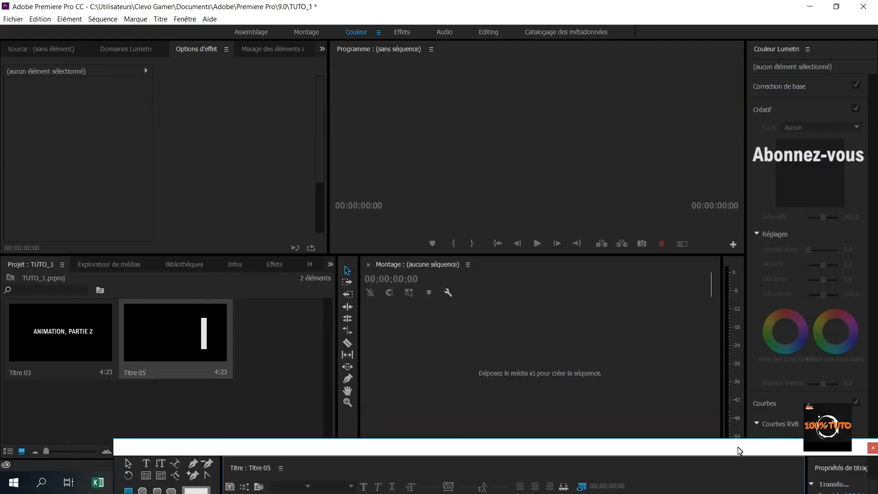
left_click(58, 357)
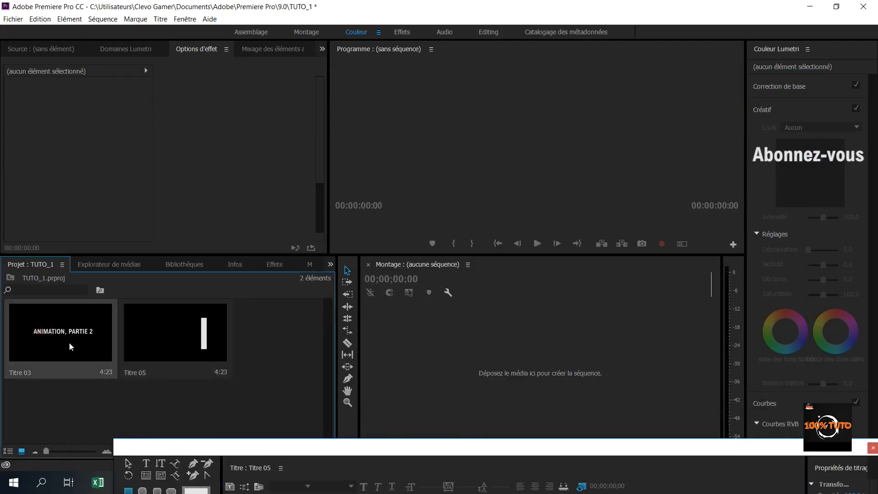
left_click_drag(64, 339, 405, 361)
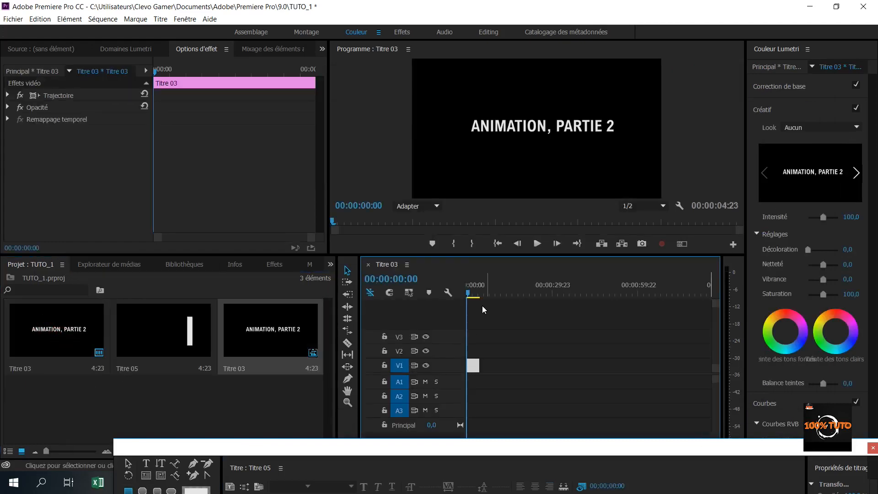
left_click_drag(471, 295, 471, 294)
Step: Move the Titre 05 rectangle to the right of the title text and narrow it to a width of about 79
left_click_drag(516, 441, 451, 96)
left_click(594, 292)
left_click_drag(579, 269, 618, 258)
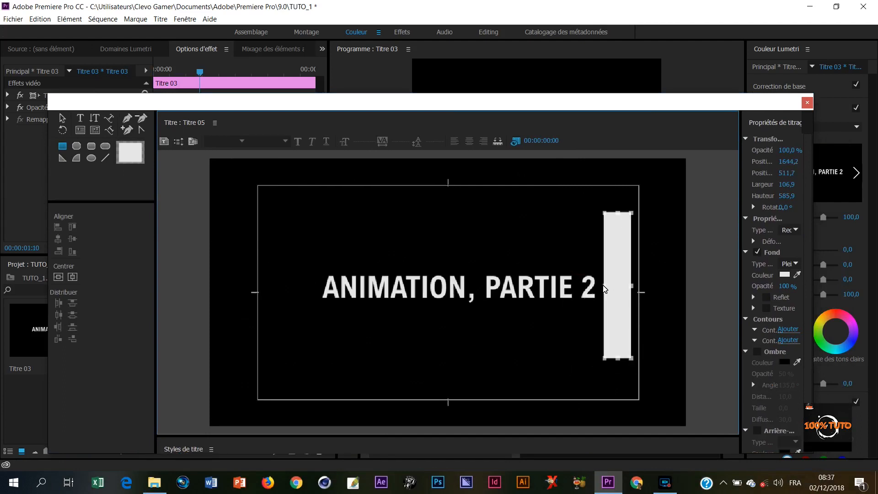
left_click_drag(608, 288, 614, 288)
left_click(614, 375)
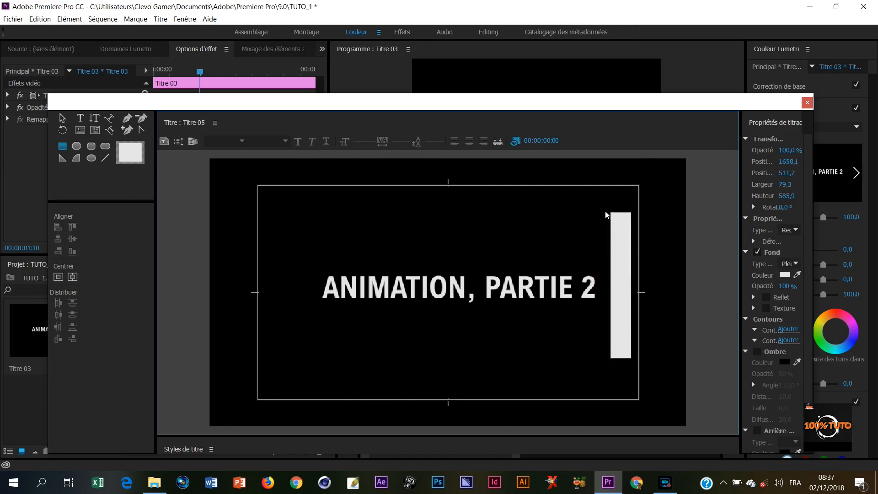
Step: Tilt the rectangle clockwise by about 6.5° and reposition it to about 1635, 546 beside the title text
left_click_drag(607, 214, 615, 206)
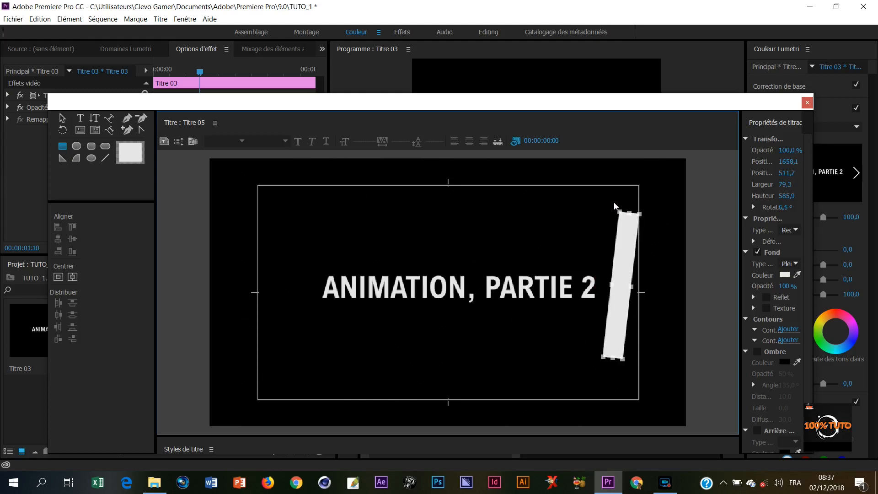
left_click_drag(622, 262, 619, 267)
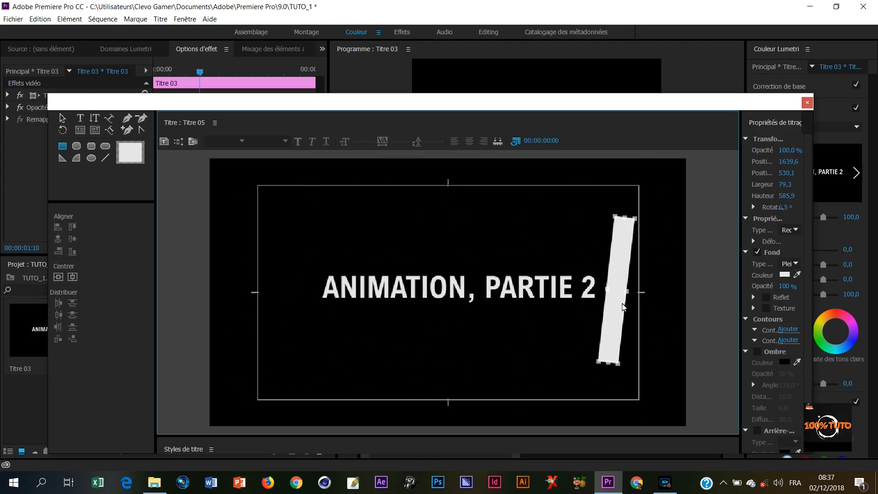
left_click_drag(623, 270, 624, 275)
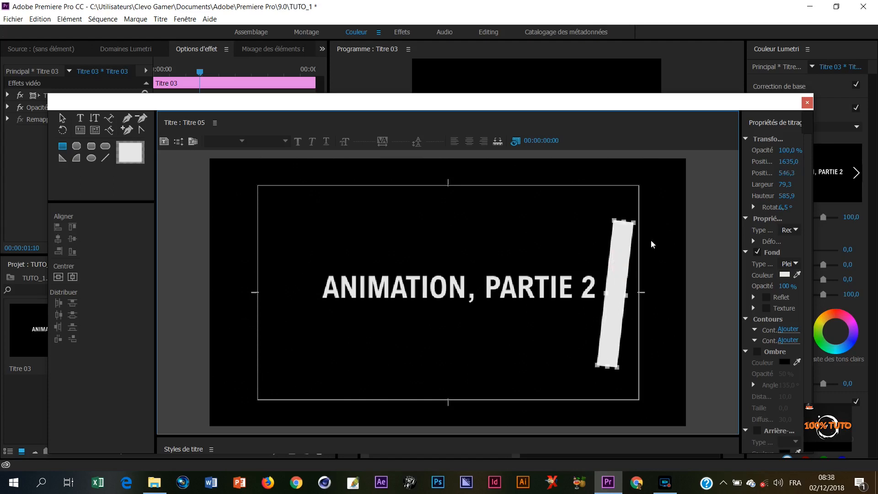
Step: Close the title editor and place Titre 05 on track V2 directly above the Titre 03 clip
left_click(807, 103)
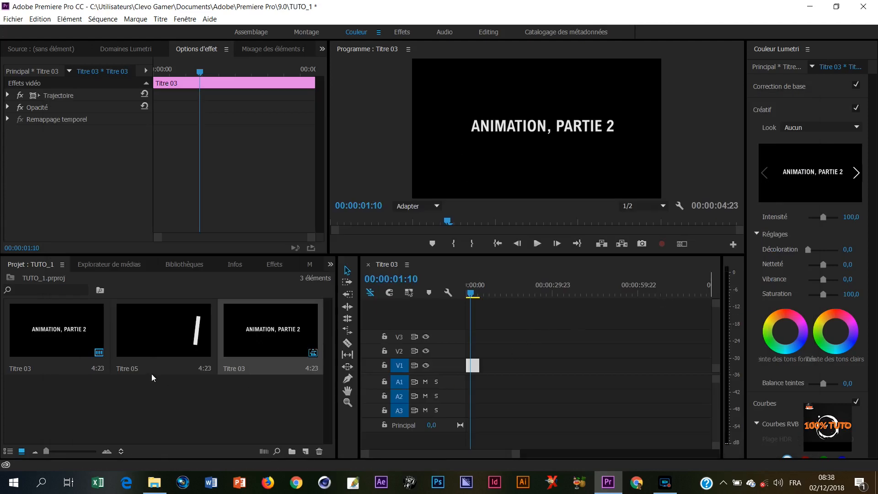
left_click_drag(166, 329, 460, 350)
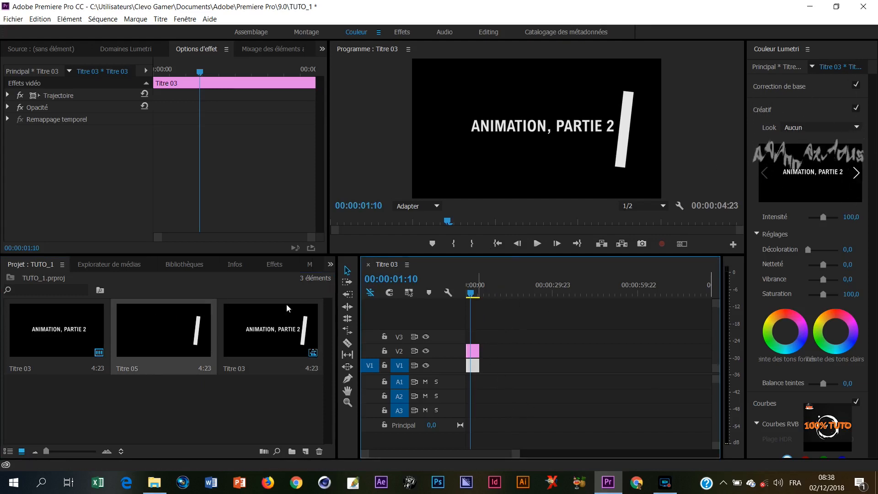
Step: At 00:00:00:00, set the Titre 03 clip's horizontal position to -678 and enable keyframing for Position
left_click(472, 365)
left_click(200, 49)
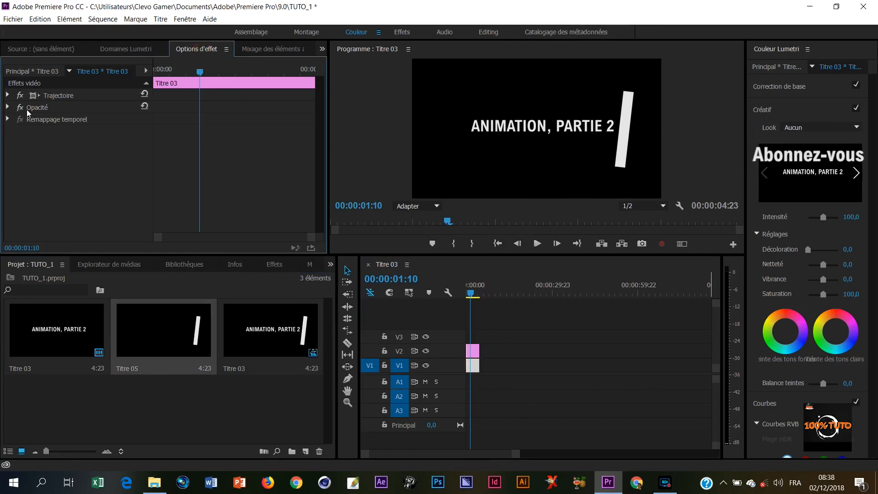
left_click_drag(198, 74, 152, 84)
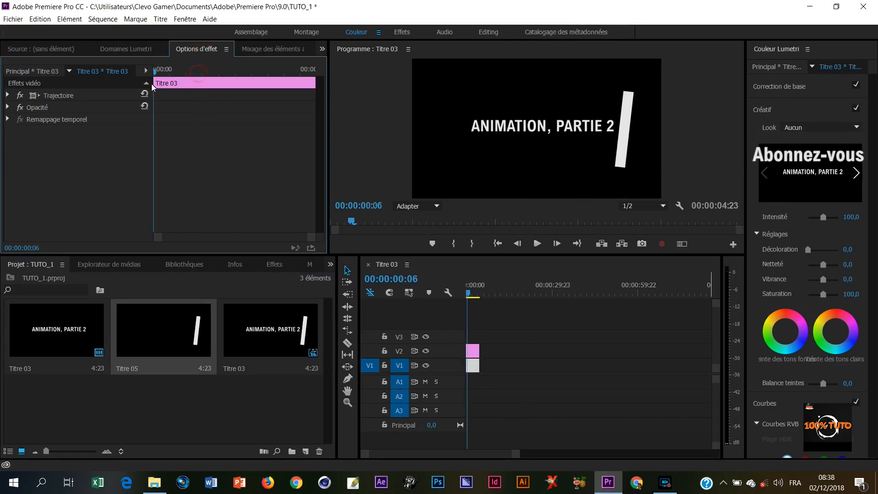
left_click(7, 97)
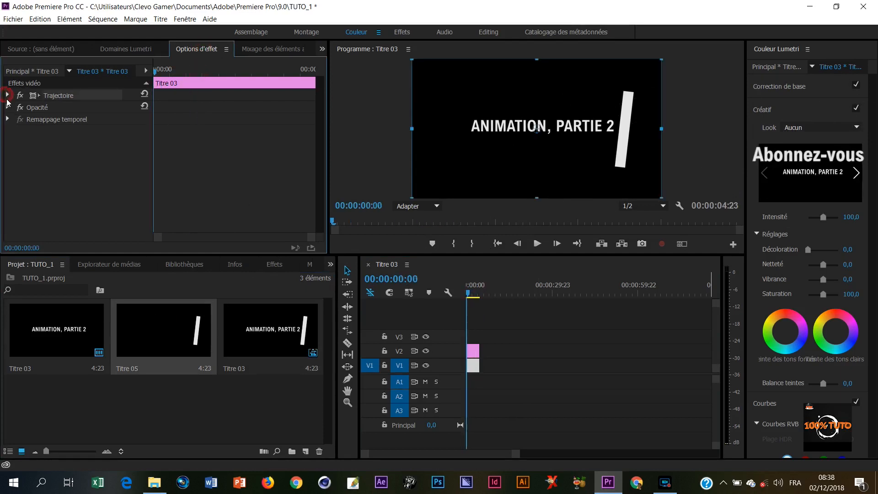
left_click(8, 95)
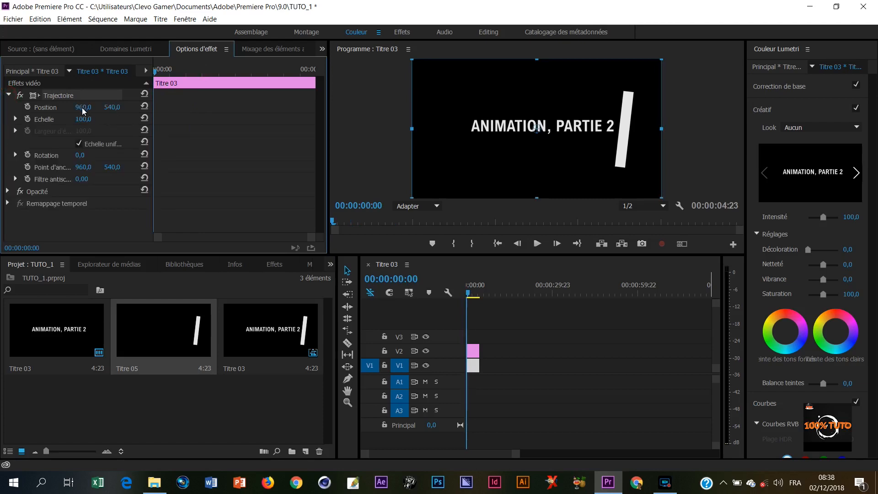
left_click_drag(76, 108, 58, 113)
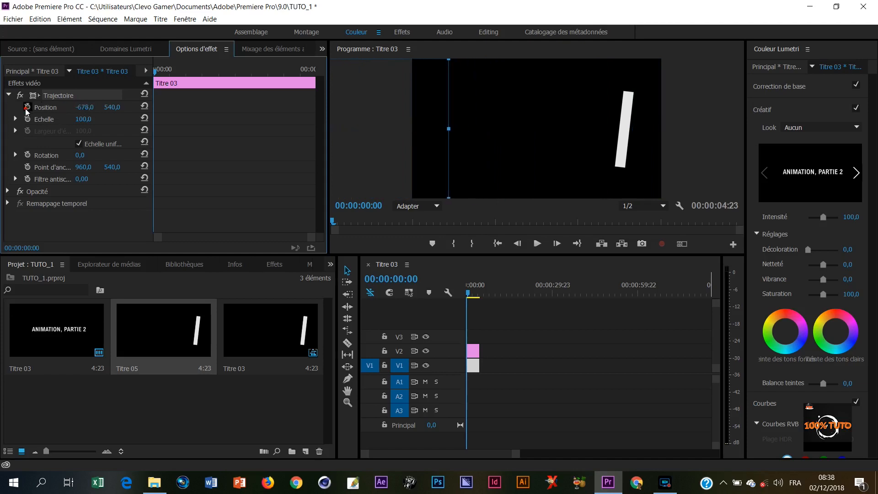
Step: Reset the Titre 03 clip's Position at 00:00:00:10 to create the ending keyframe of its slide-in
left_click(160, 73)
left_click_drag(160, 73, 168, 76)
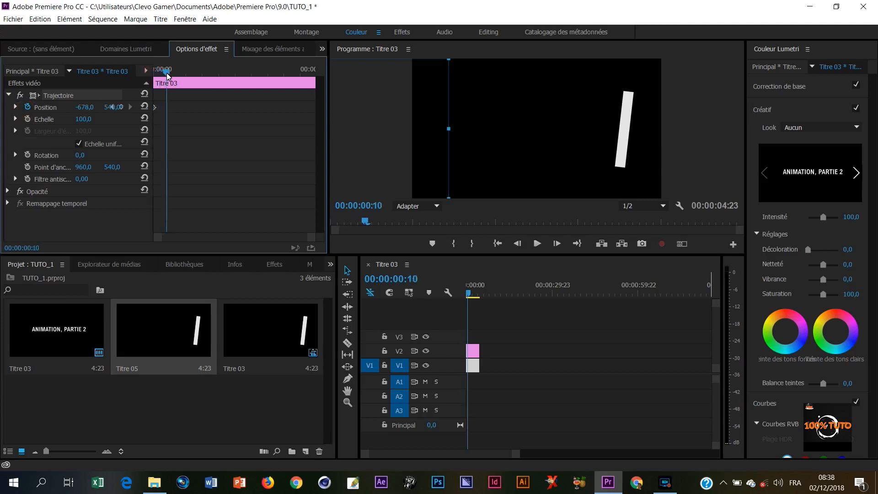
left_click(145, 107)
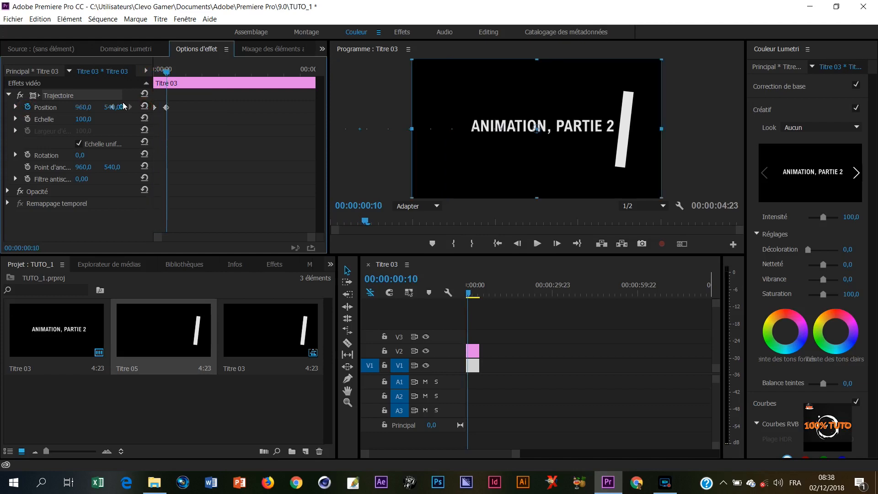
Step: Play the sequence from the start to check the title text's slide-in animation
left_click(454, 296)
key("space")
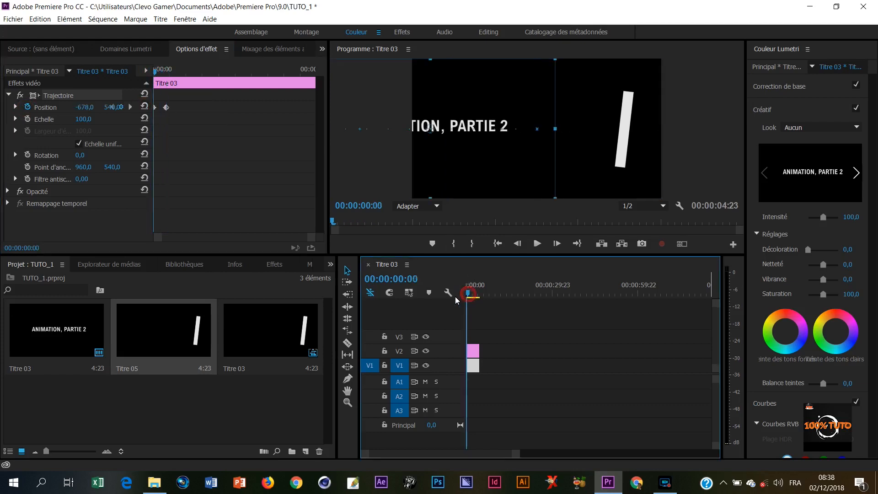
key("space")
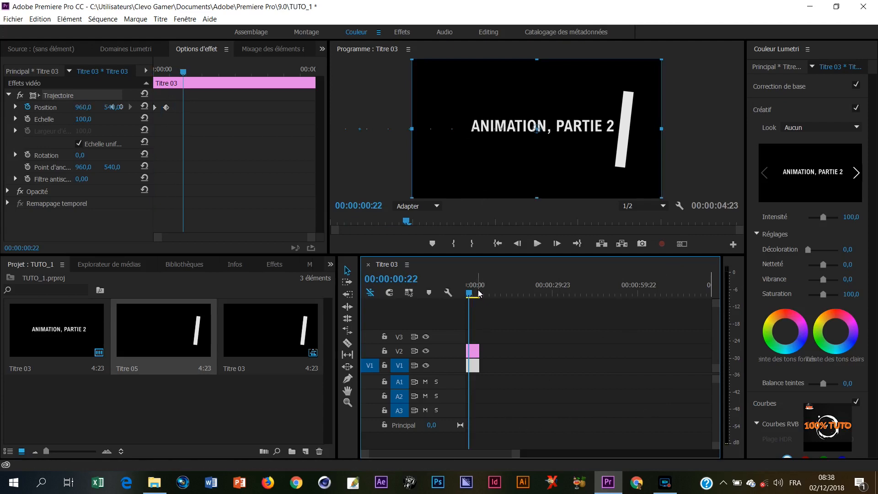
Step: At 00:00:00:00, set the Titre 05 clip's horizontal position to -2148 and scale to 291, enabling keyframing for both
left_click(472, 350)
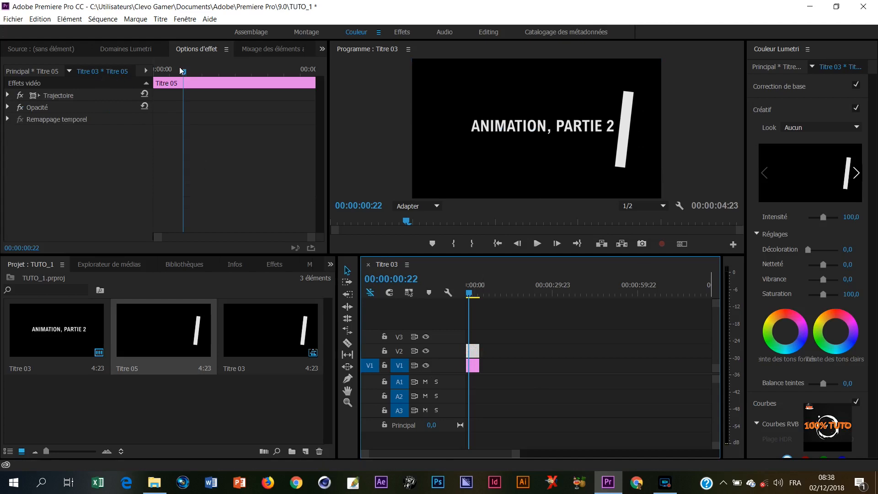
left_click_drag(181, 73, 154, 82)
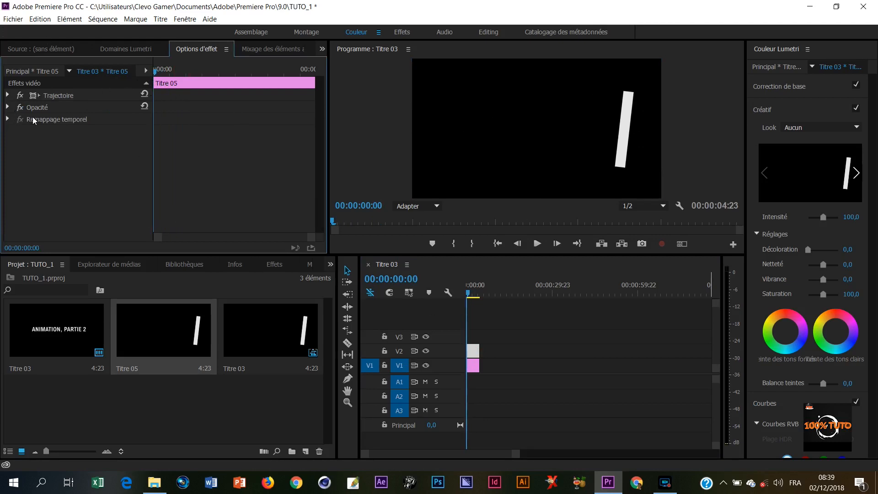
left_click(8, 96)
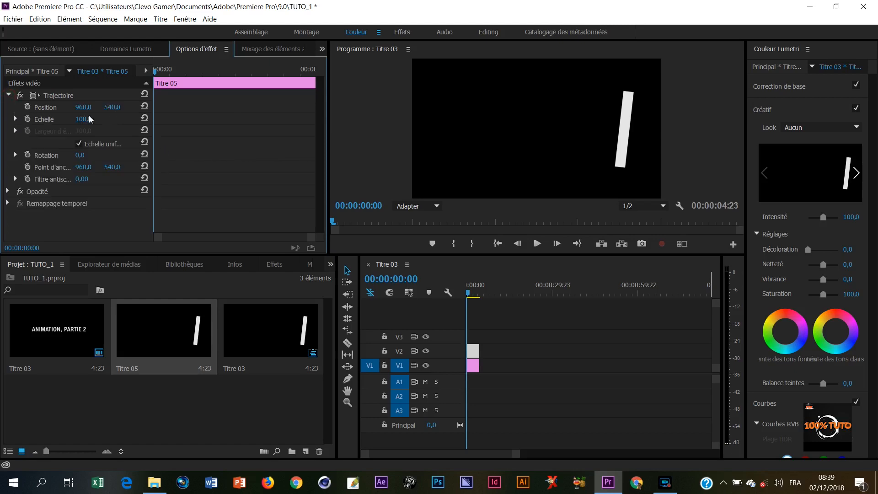
left_click_drag(87, 109, 38, 115)
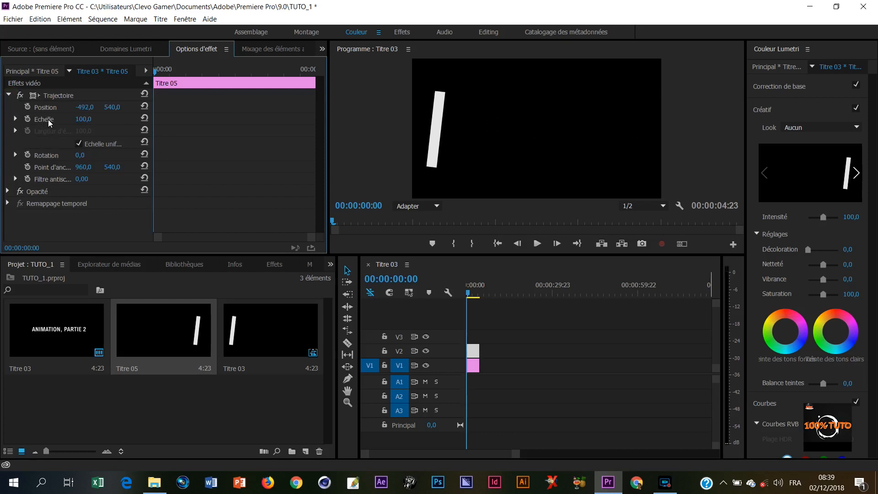
left_click_drag(101, 120, 190, 103)
left_click_drag(85, 108, 16, 106)
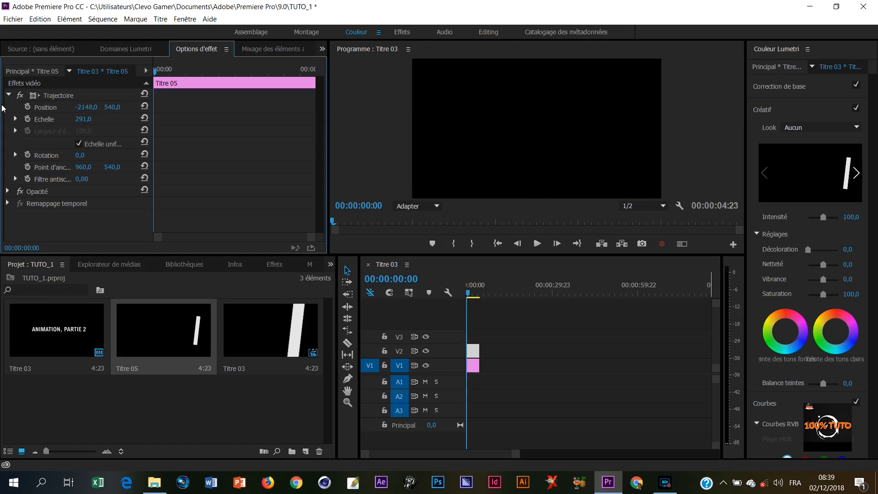
left_click(27, 107)
left_click(27, 118)
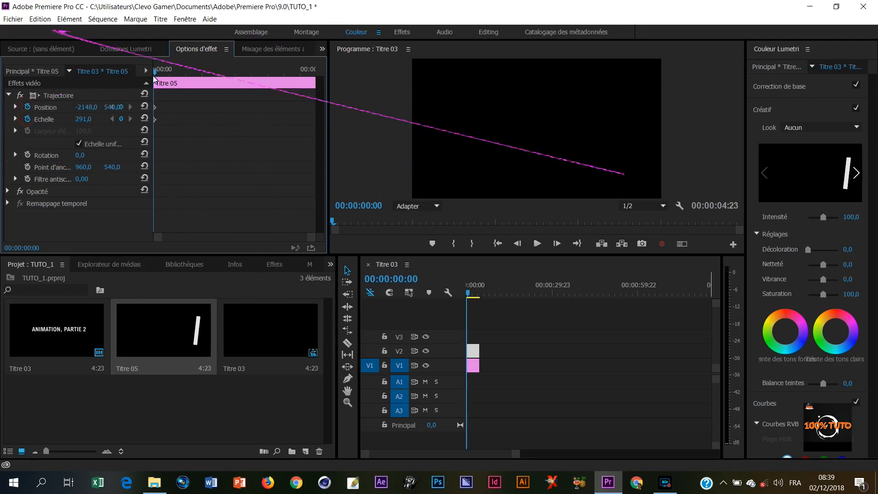
Step: Reset the Titre 05 clip's Position and Scale at 00:00:00:09 to create their ending keyframes
left_click(164, 70)
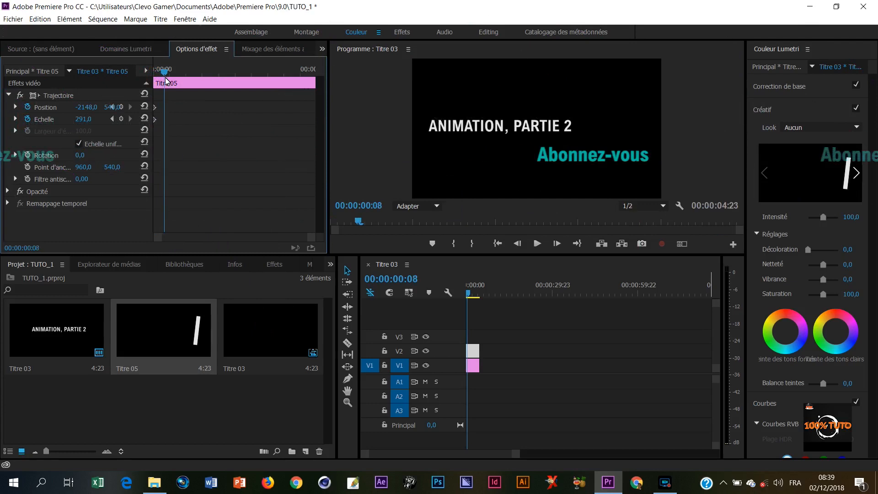
key("Right")
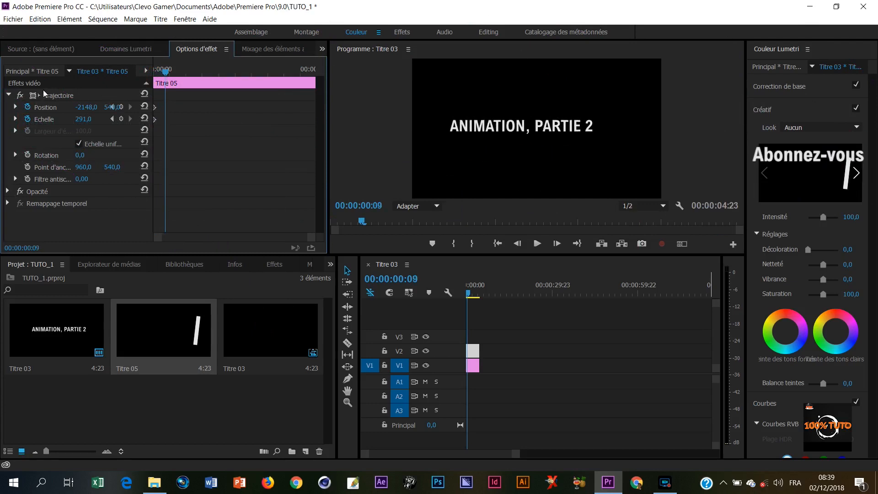
left_click(145, 106)
left_click(144, 118)
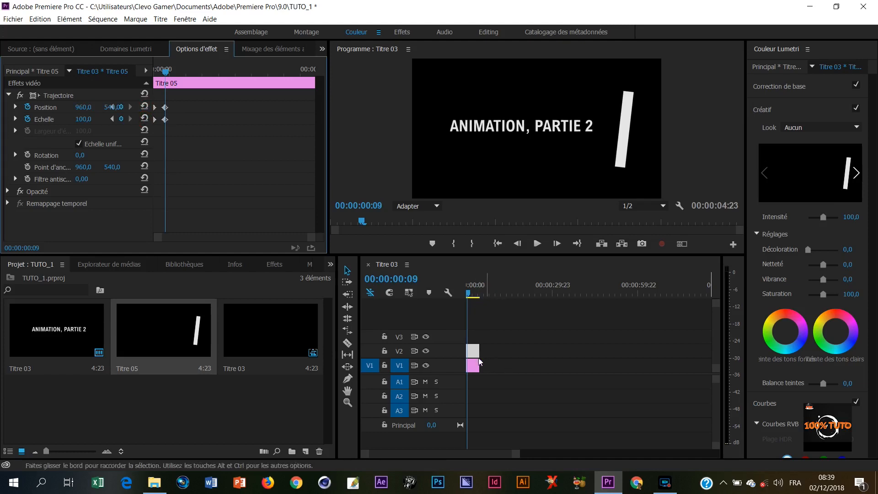
Step: Shift the Titre 05 clip on V2 so that it starts shortly after the Titre 03 clip's slide-in, near 00:00:00:12
left_click_drag(478, 354, 478, 355)
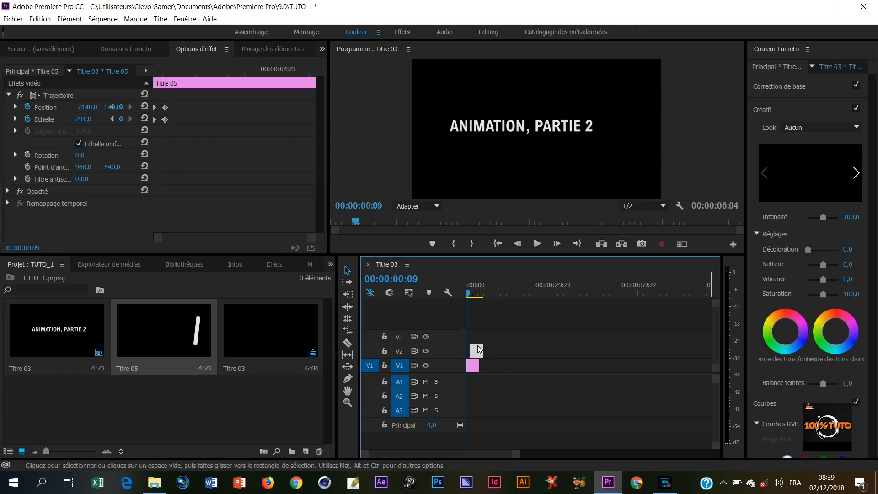
left_click_drag(517, 452, 486, 454)
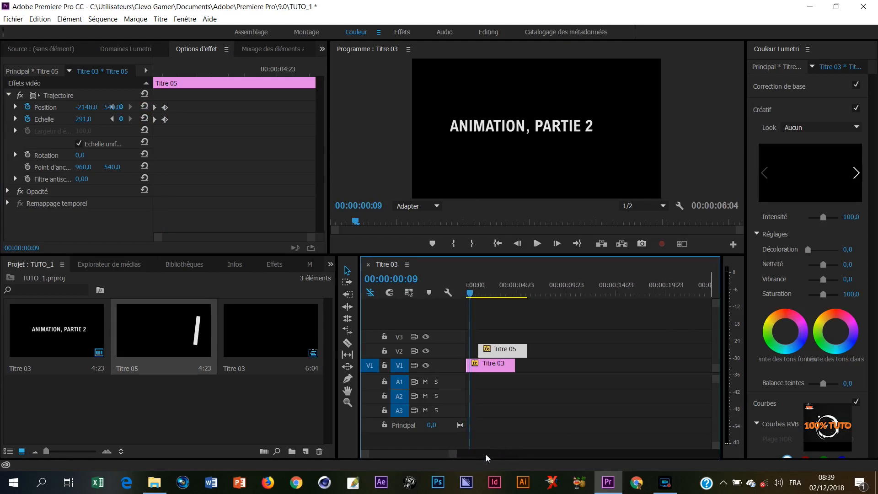
left_click(470, 294)
left_click_drag(499, 351, 492, 353)
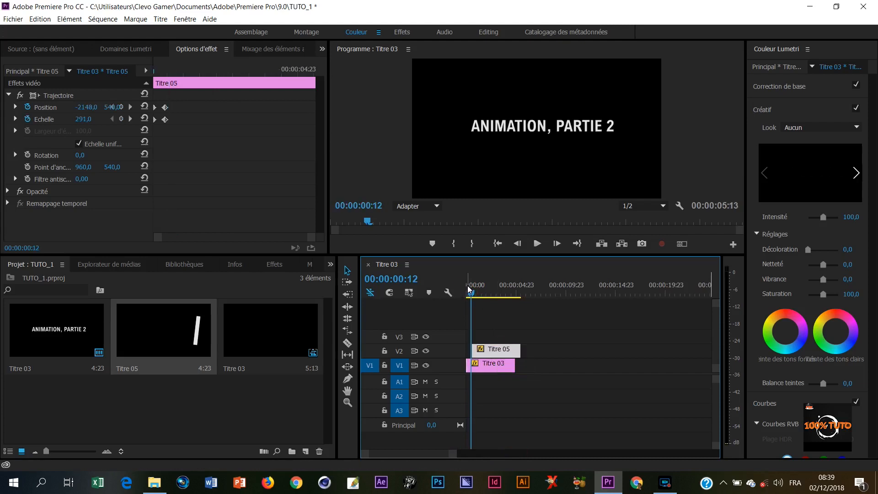
Step: Play the sequence from the start to check the bar's entrance after the title text
left_click_drag(471, 293, 444, 306)
key("space")
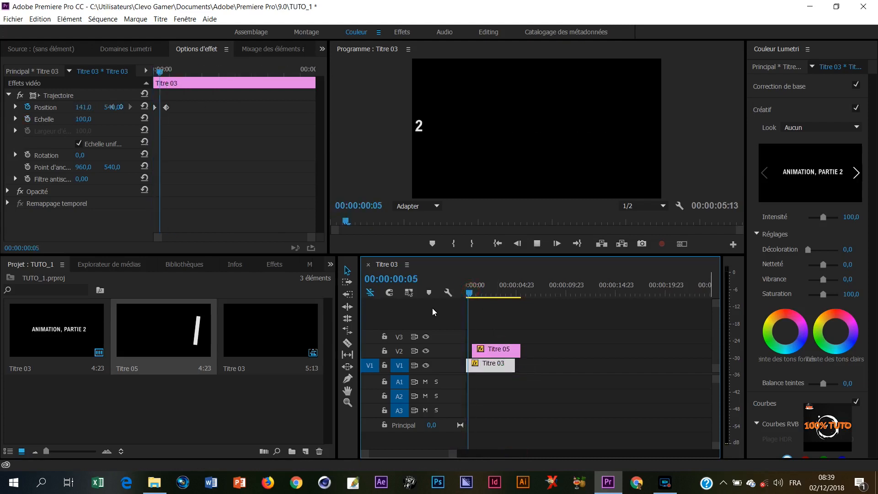
key("space")
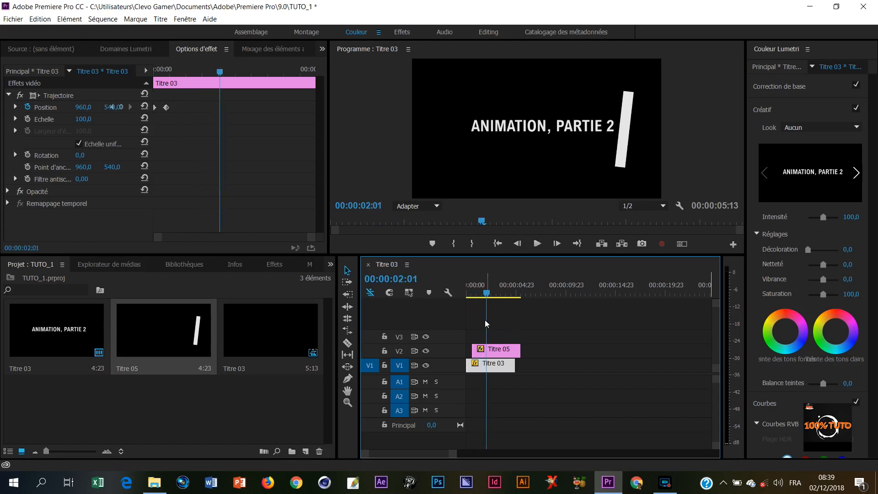
Step: Play the sequence from the start to check how the text and the bar come in
left_click_drag(488, 295, 449, 320)
key("space")
key("space")
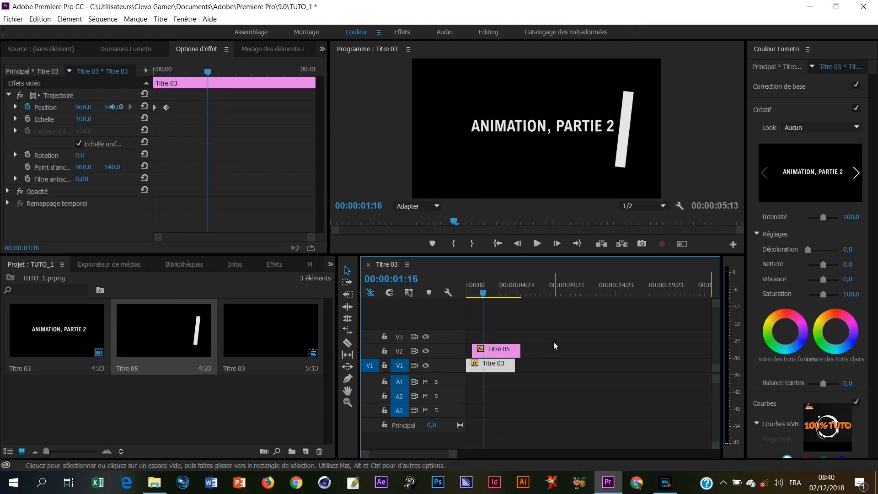
Step: Trim the ends of the Titre 05 and Titre 03 clips so that both finish together at 00:00:05:05
left_click_drag(522, 352, 517, 356)
left_click_drag(515, 362, 514, 364)
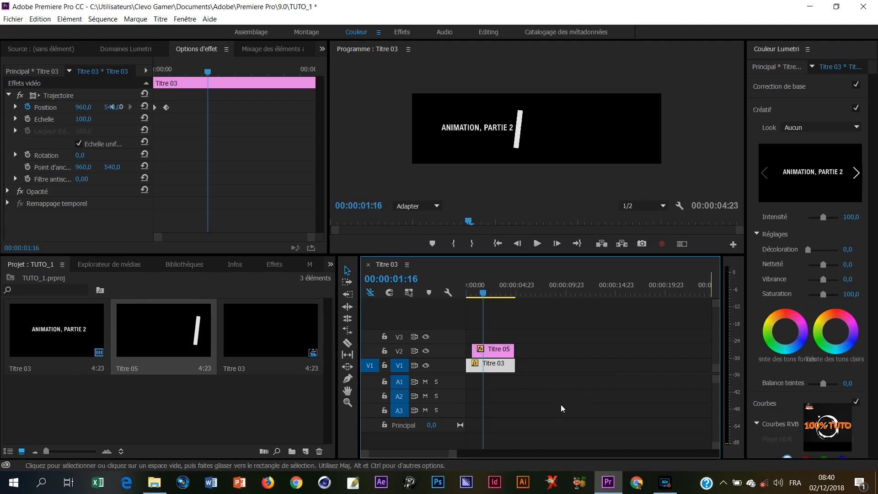
left_click(523, 351)
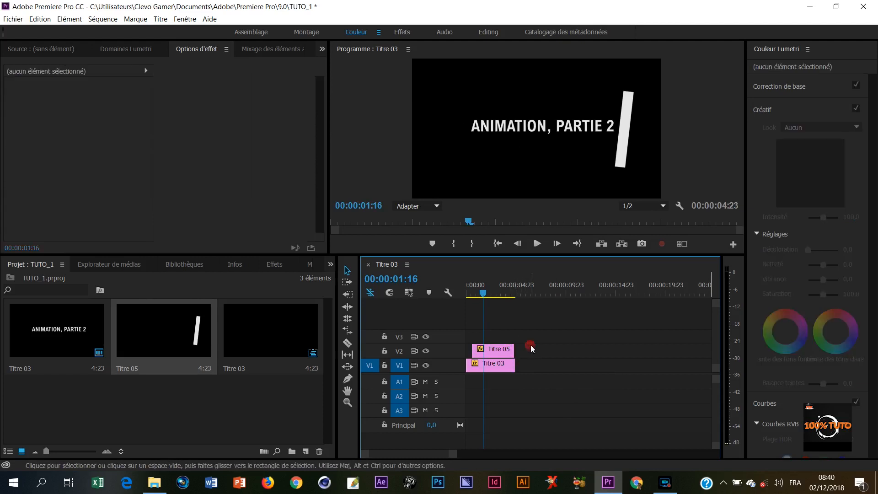
left_click_drag(514, 351, 518, 351)
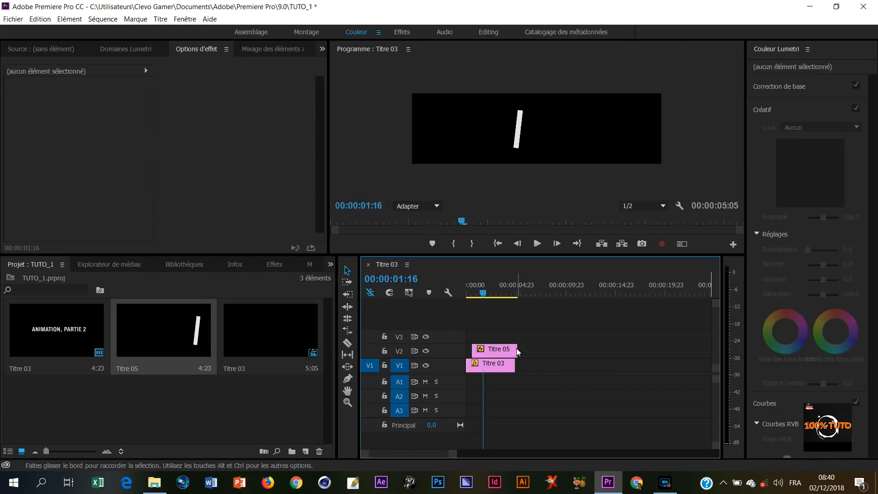
left_click_drag(516, 366, 518, 366)
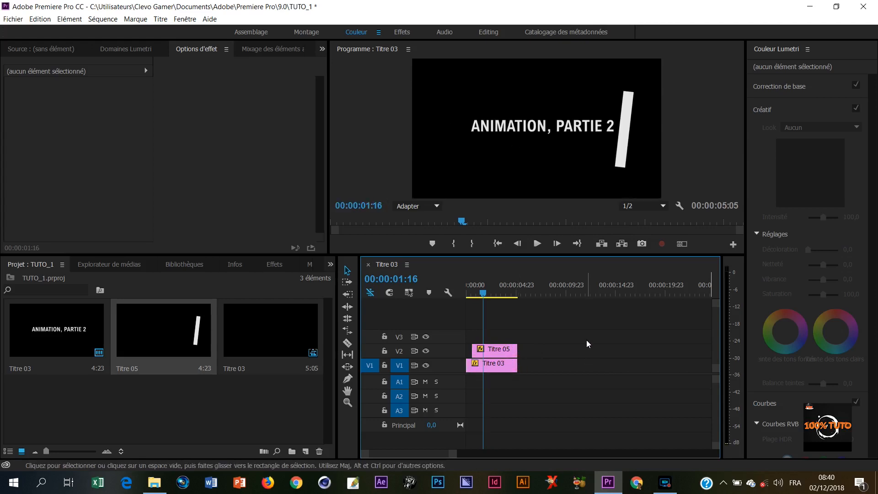
Step: Play back the sequence with the trimmed clips to review the bar's entrance over the title text
key("Home")
key("space")
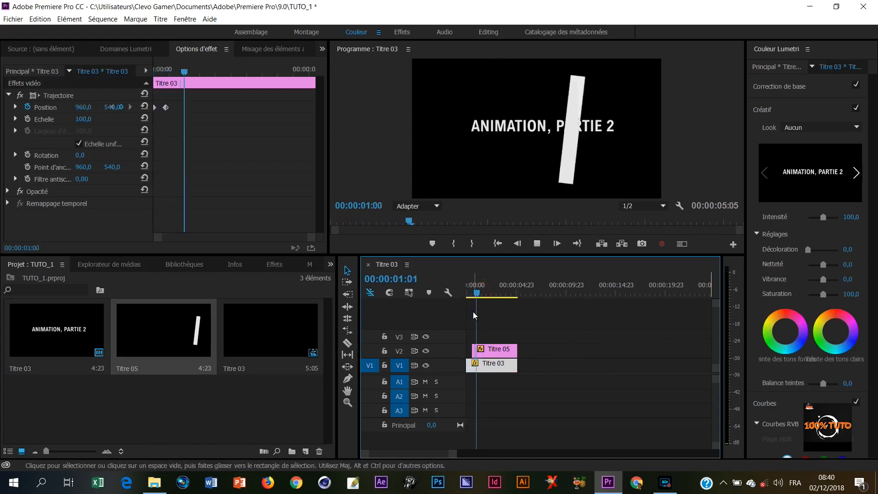
key("space")
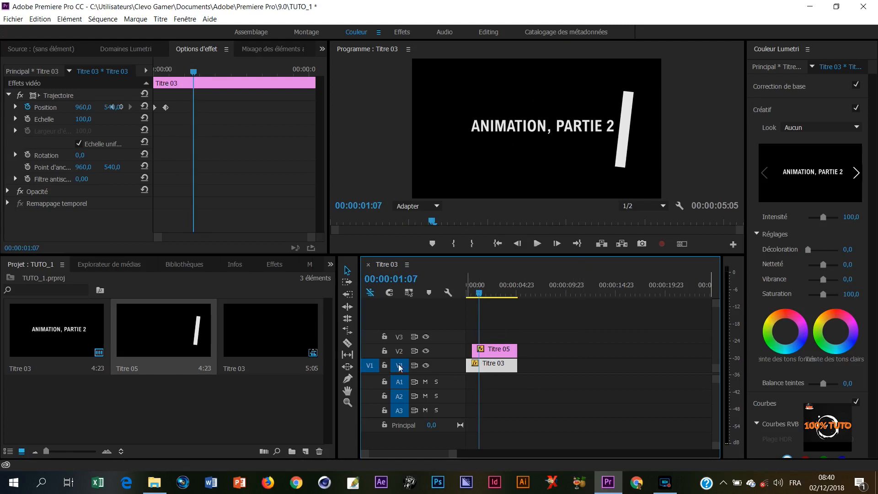
Step: Apply the Recadrage effect to the Titre 03 clip and enable keyframing for its Droite value at 00:00:00:00
left_click(273, 266)
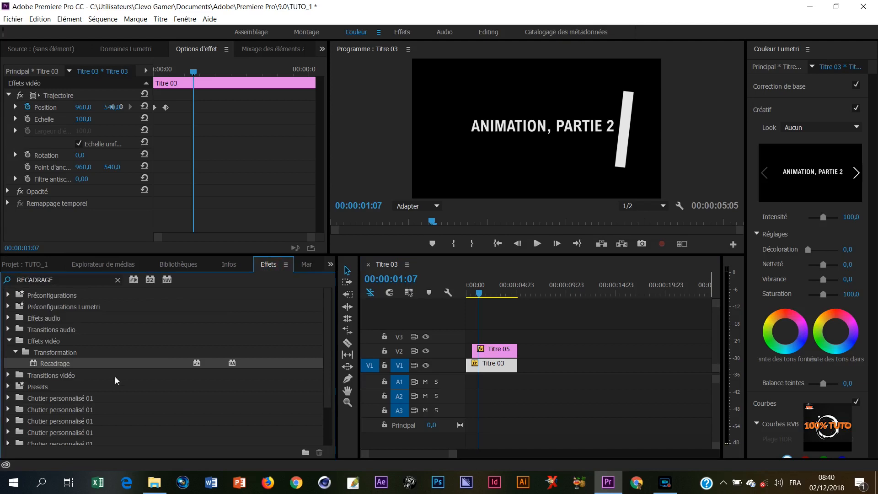
left_click_drag(64, 366, 491, 371)
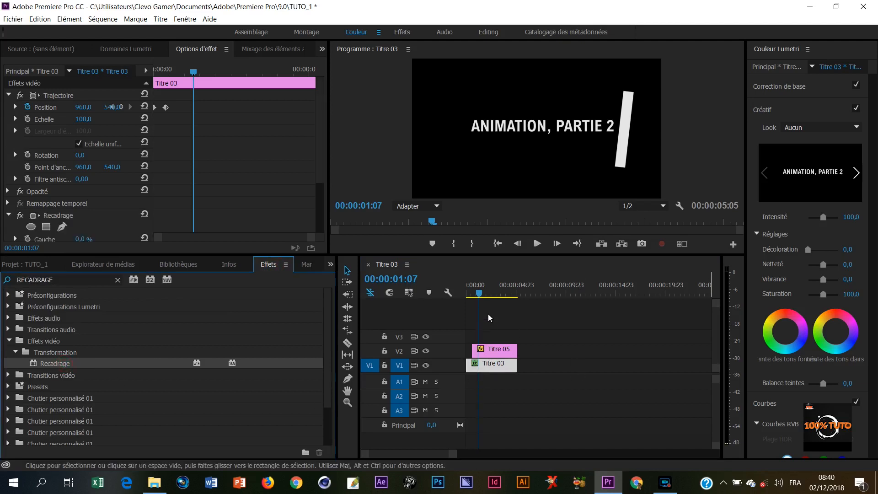
left_click(465, 297)
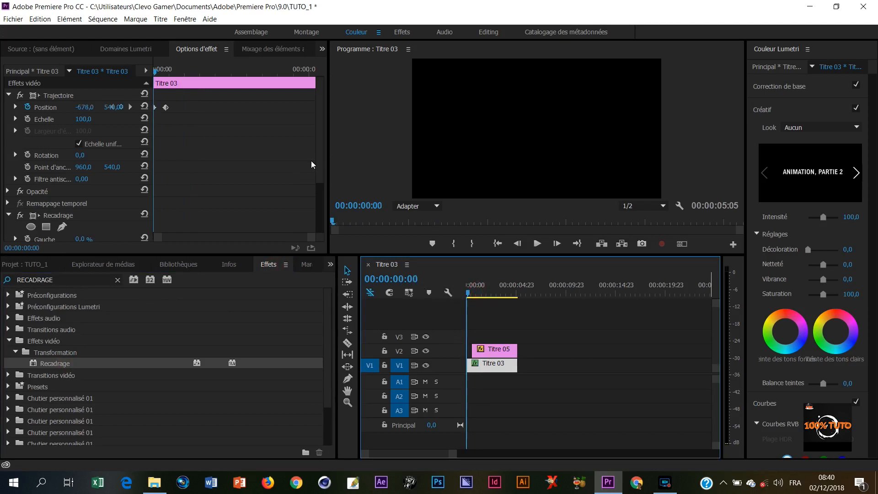
left_click_drag(320, 165, 320, 238)
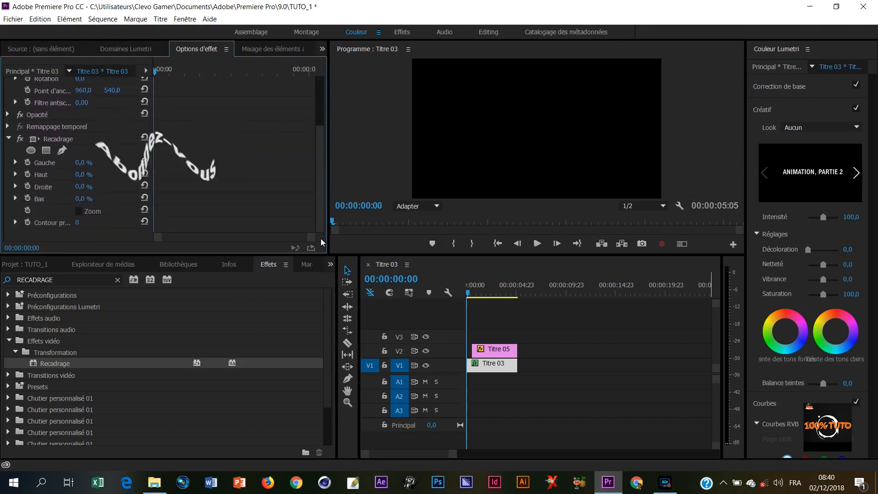
left_click(28, 186)
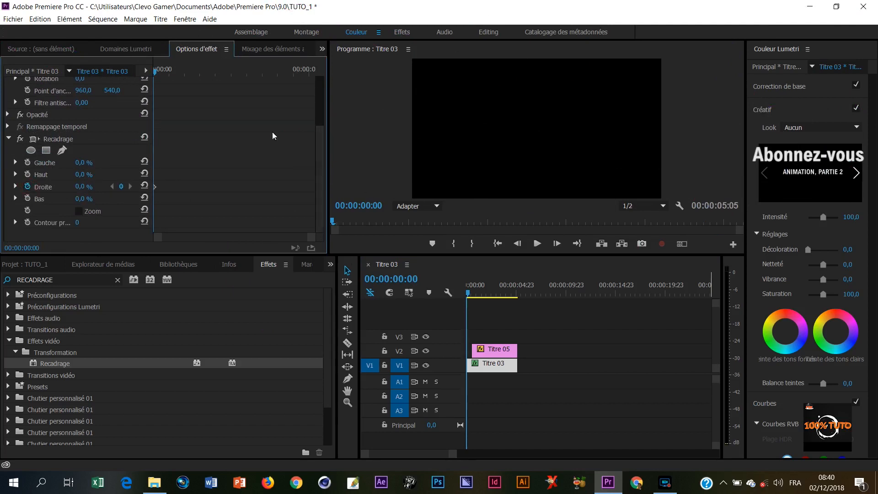
Step: Add a second Droite keyframe at 0 % to the Titre 03 clip's Recadrage effect at 00:00:00:23
left_click_drag(160, 76, 183, 83)
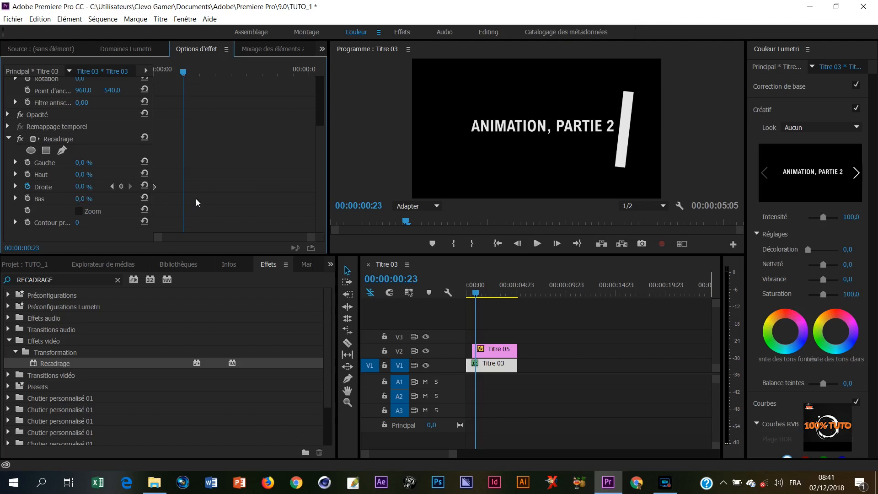
left_click(155, 188)
left_click_drag(155, 188, 185, 190)
Step: Play the opening of the sequence repeatedly to judge when the title text should start being cropped
left_click_drag(182, 72, 155, 83)
key("space")
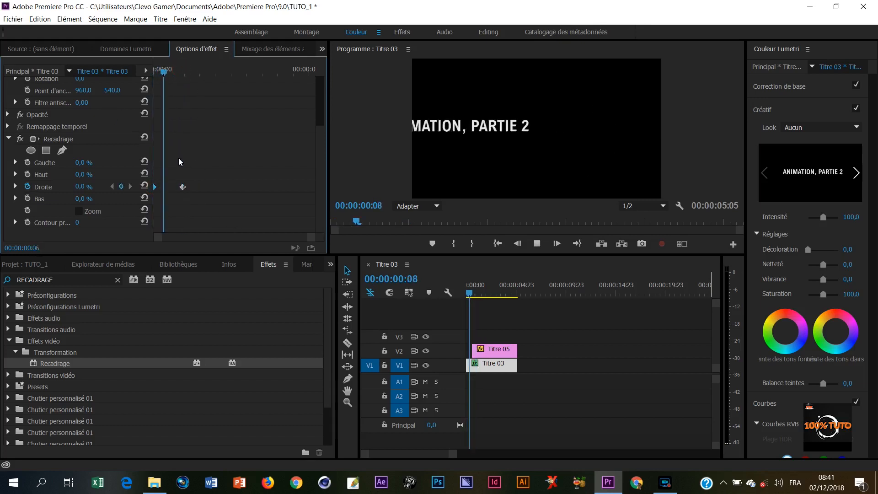
key("space")
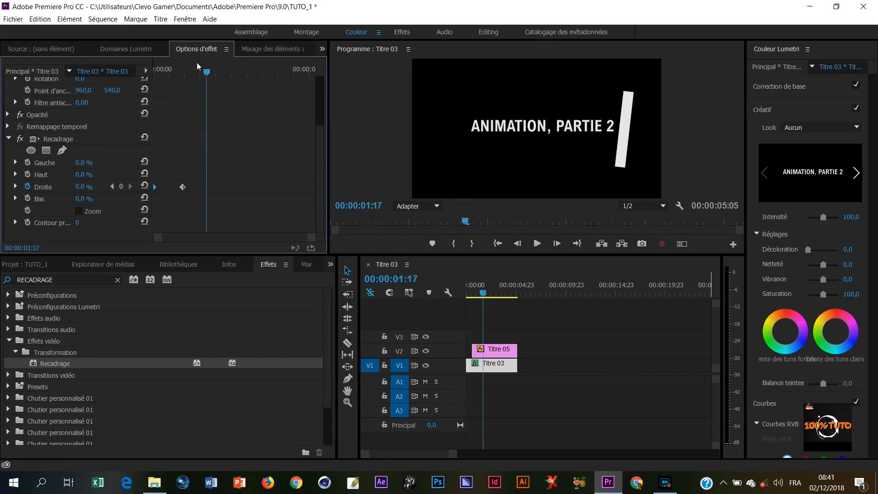
left_click_drag(207, 72, 197, 90)
key("Home")
key("space")
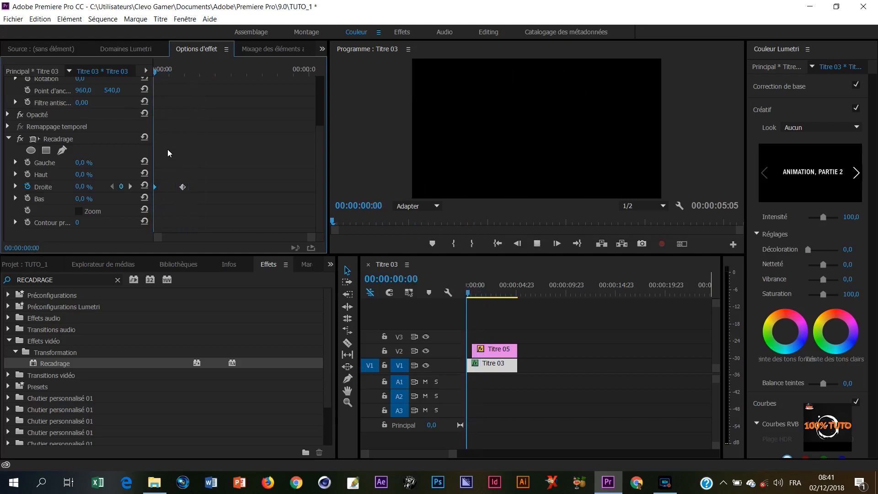
key("space")
Step: At 00:00:01:16, set the Titre 03 clip's Recadrage Droite value to 77 % so that the text is fully hidden
left_click_drag(195, 68, 133, 97)
key("space")
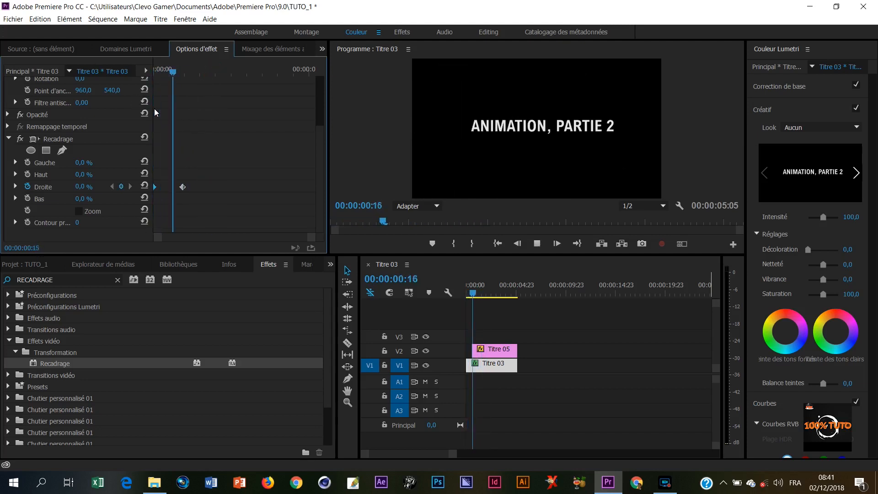
key("space")
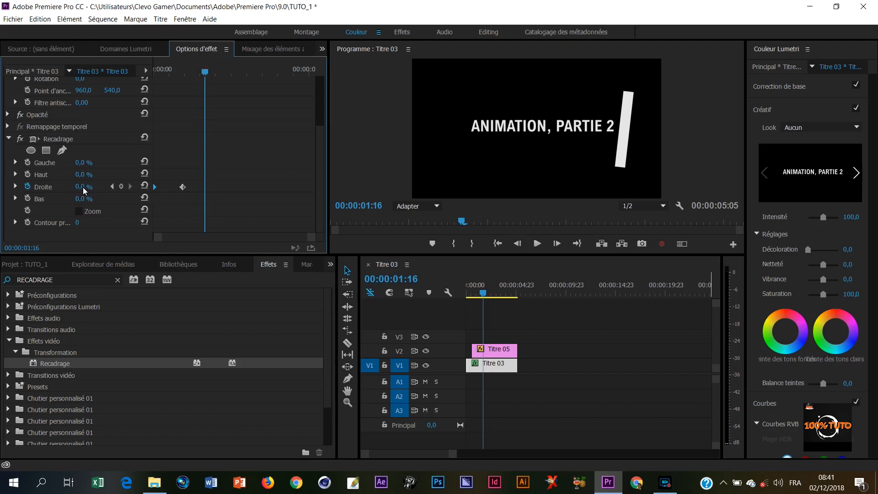
left_click_drag(86, 188, 134, 186)
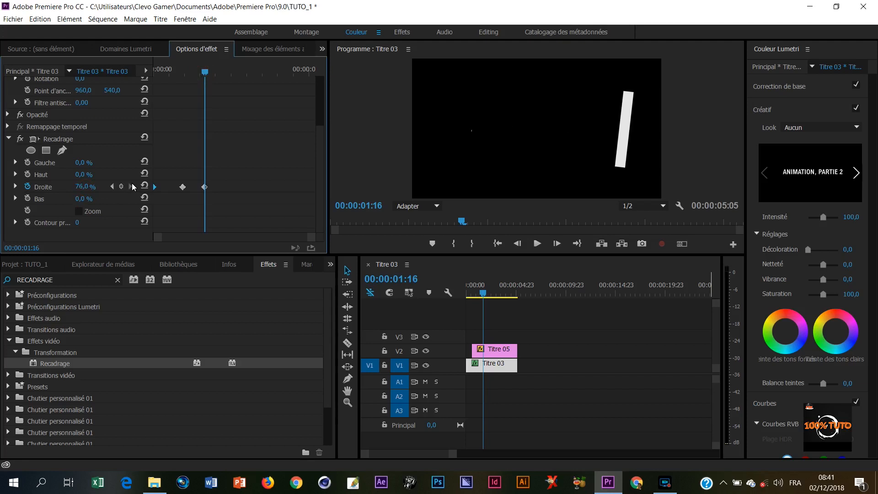
Step: Play the sequence from the start to check the timing of the text's crop against the bar
left_click_drag(204, 73, 154, 72)
key("space")
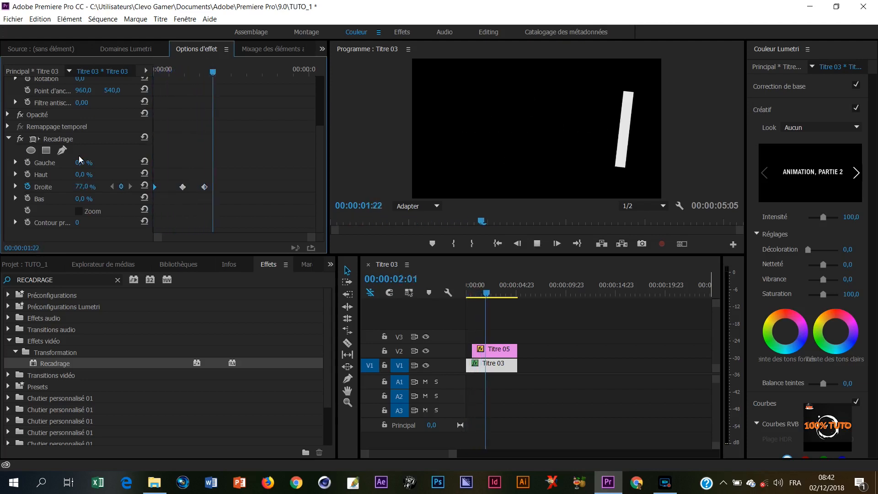
left_click_drag(218, 69, 110, 110)
key("space")
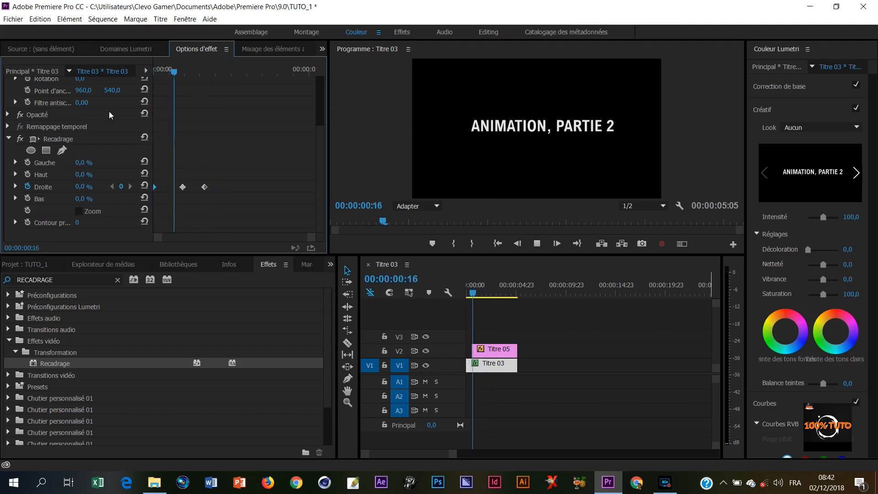
key("space")
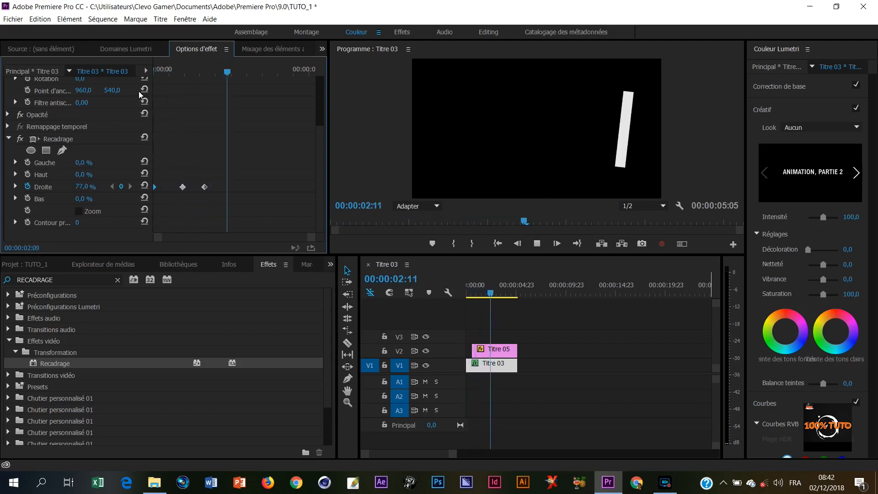
Step: Move the last two Droite keyframes of the Titre 03 clip later, to about 00:00:01:18 and 00:00:02:10
left_click_drag(226, 72, 106, 108)
key("space")
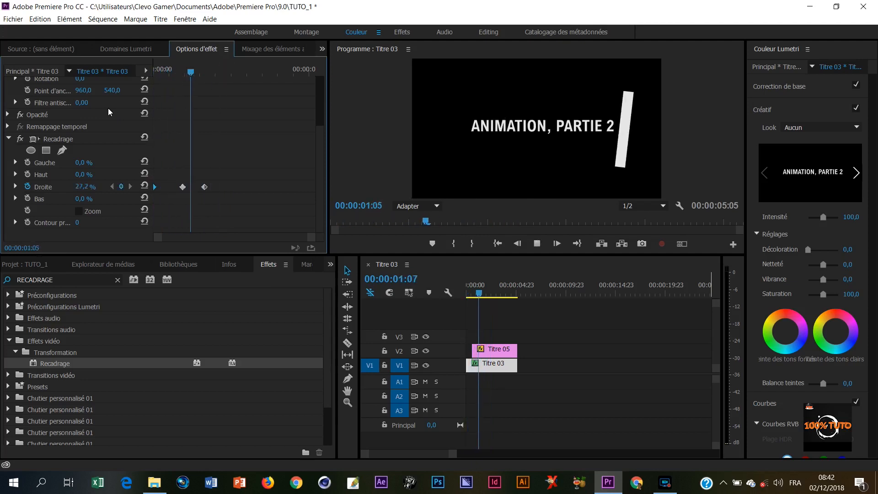
key("space")
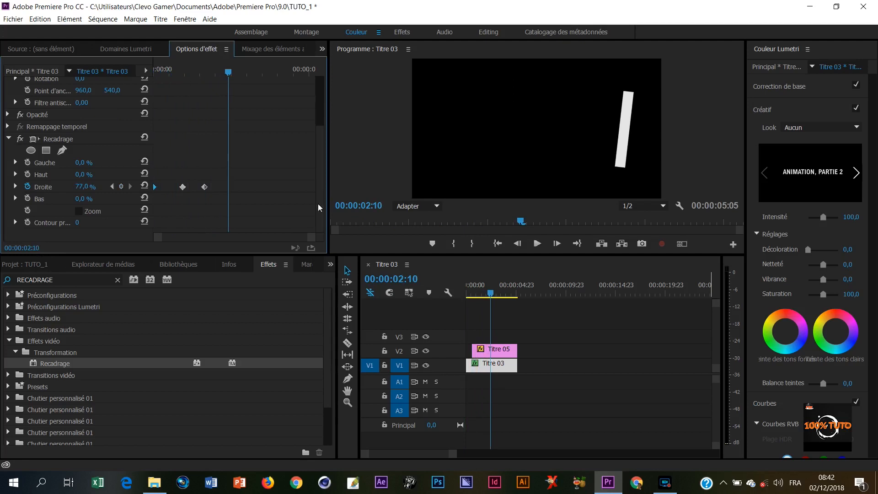
left_click(205, 187)
mouse_move(204, 187)
left_mouse_down()
mouse_move(228, 186)
mouse_move(184, 188)
mouse_move(210, 188)
left_mouse_up()
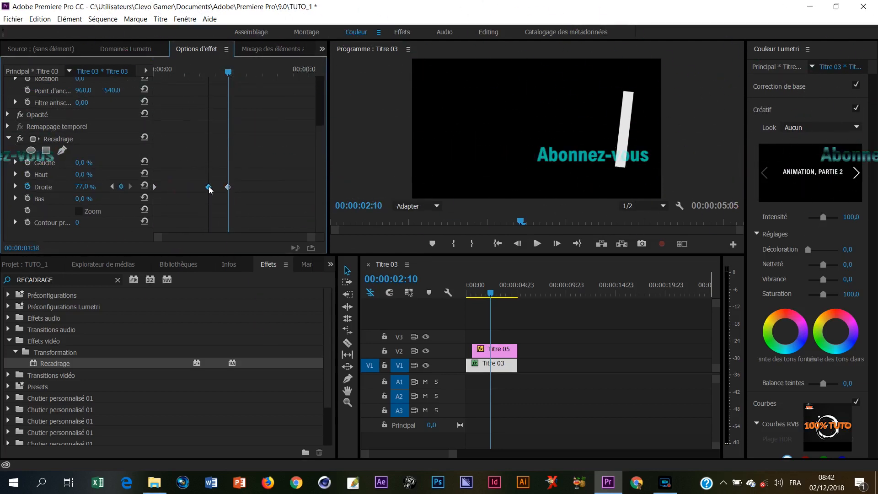
Step: Play the sequence repeatedly from the start to check the delayed crop of the title text
left_click_drag(229, 75, 75, 124)
key("space")
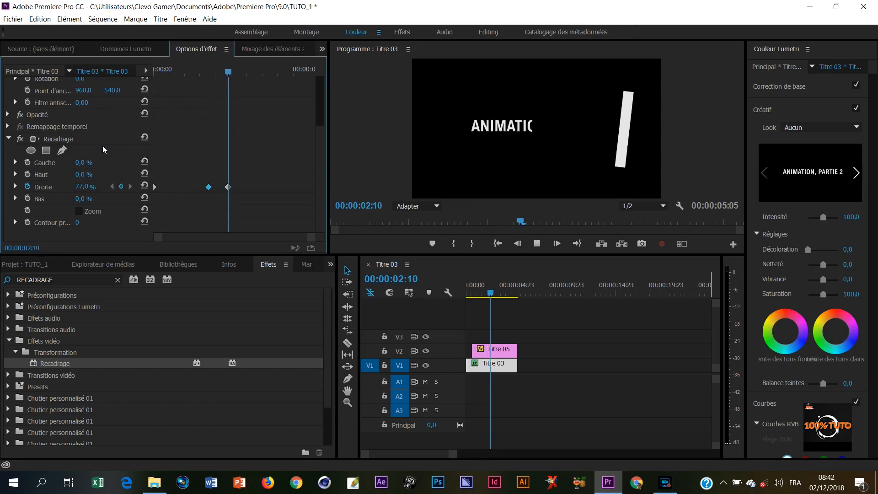
key("space")
key("space")
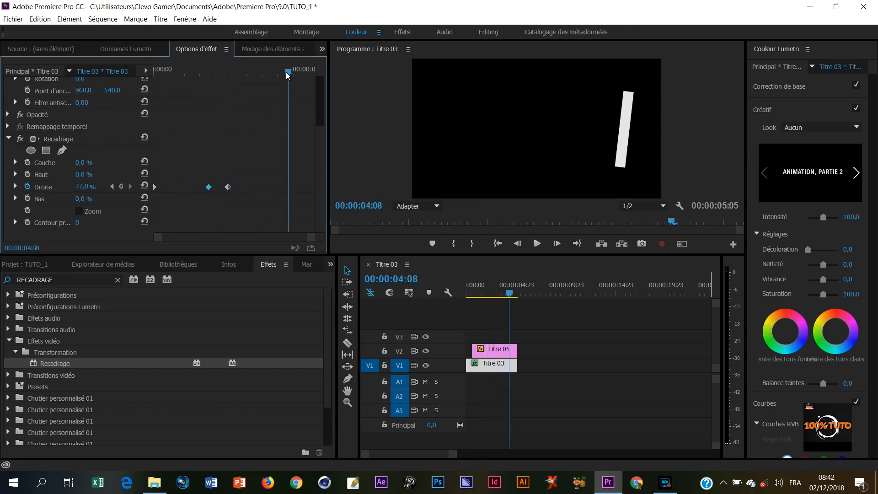
key("Home")
key("space")
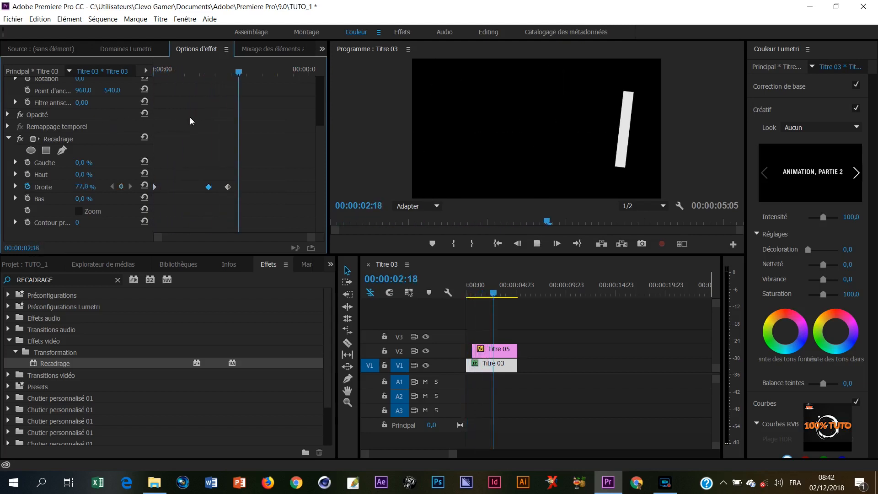
key("space")
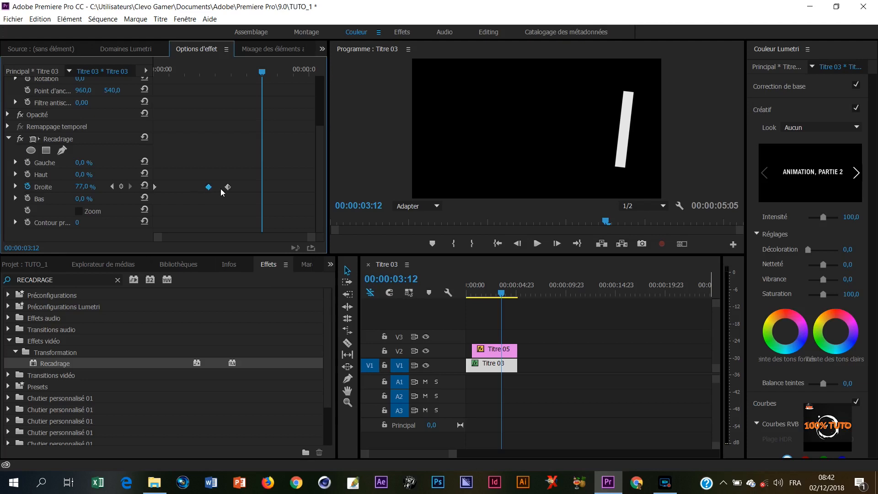
Step: Scrub back to 00:00:01:19 and review the Titre 03 clip's Trajectoire and Recadrage keyframes against the bar's position
left_click_drag(263, 75, 216, 111)
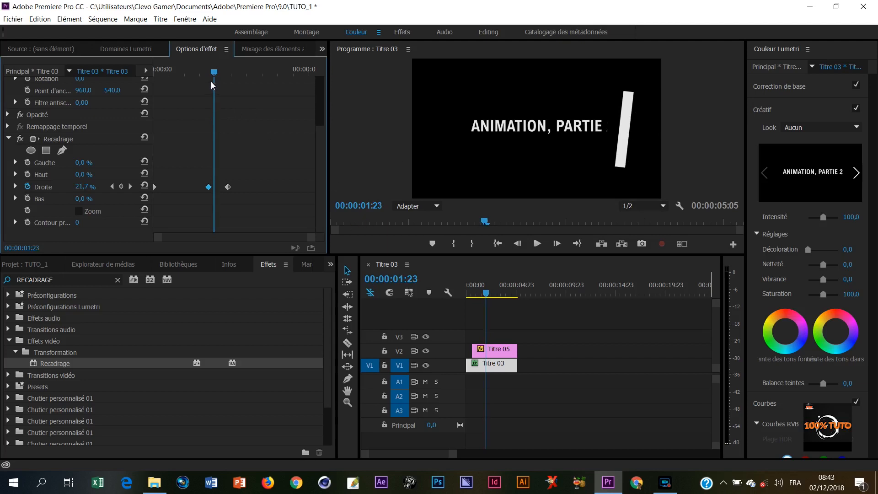
mouse_move(213, 72)
left_mouse_down()
mouse_move(225, 72)
mouse_move(210, 77)
left_mouse_up()
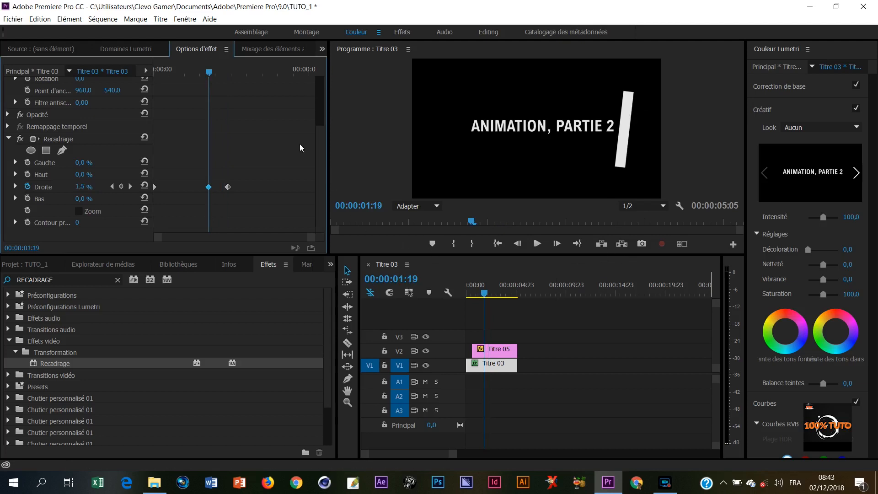
scroll(319, 132, "up", 3)
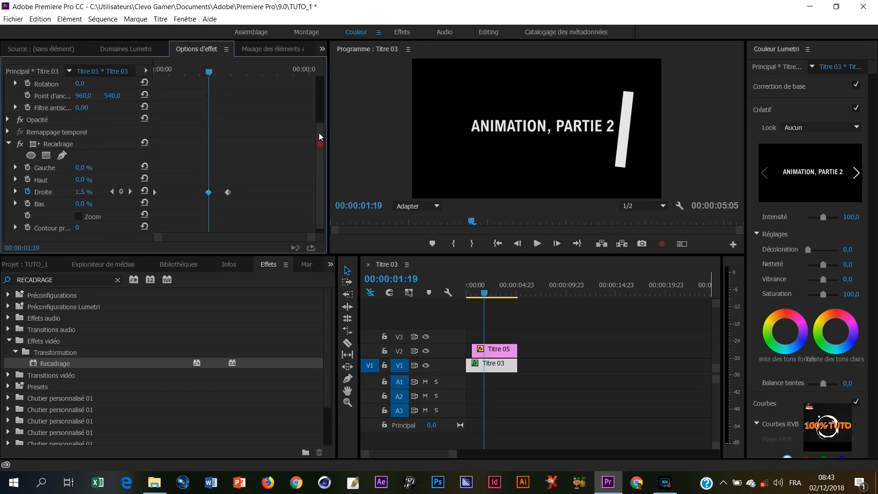
scroll(319, 149, "up", 2)
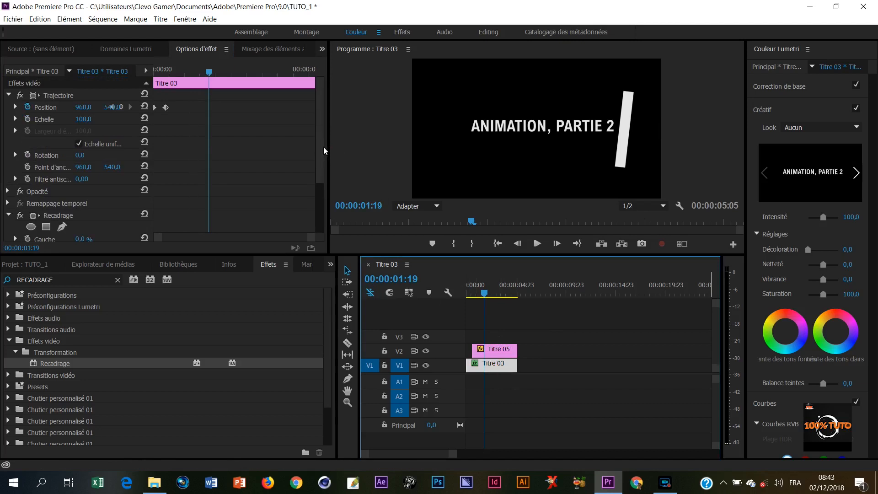
scroll(319, 147, "down", 7)
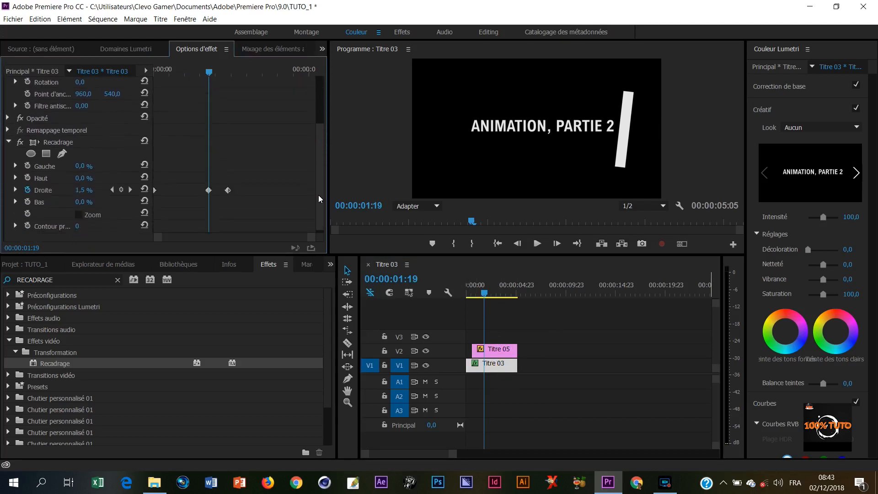
left_click_drag(320, 200, 319, 149)
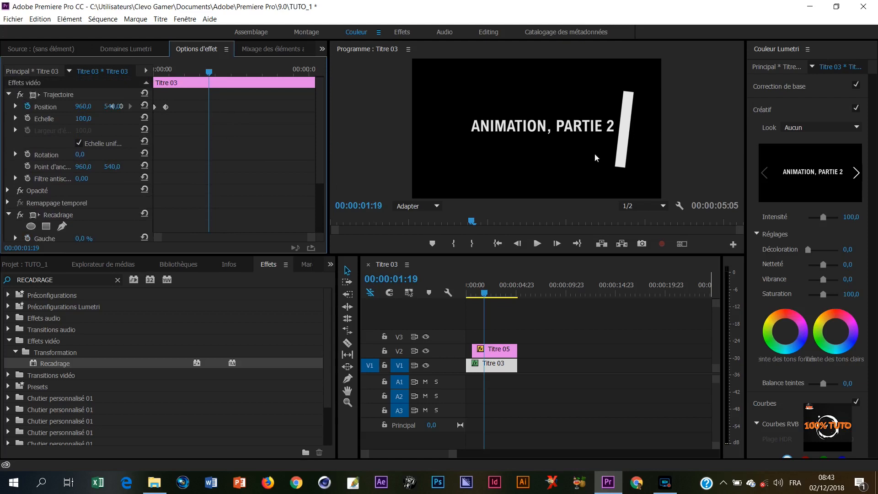
Step: Copy the second Position keyframe of the Titre 05 bar to 00:00:01:19, so that the bar holds its position until then
left_click(488, 350)
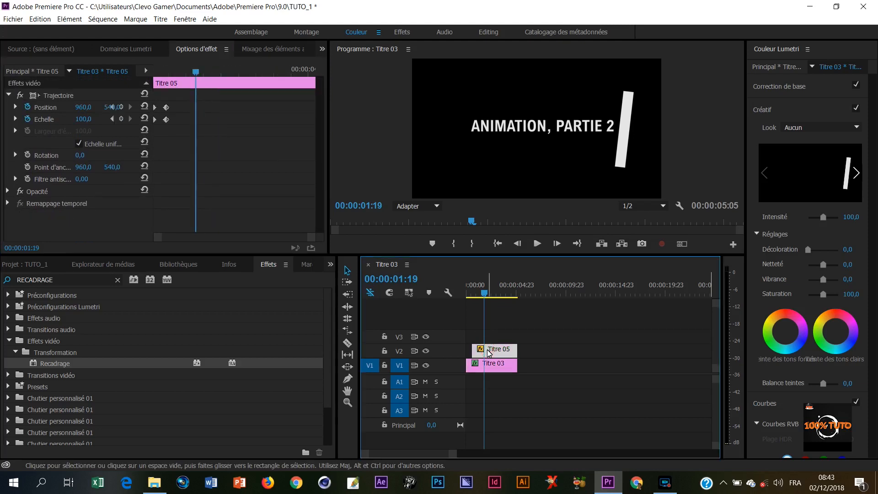
left_click(166, 107)
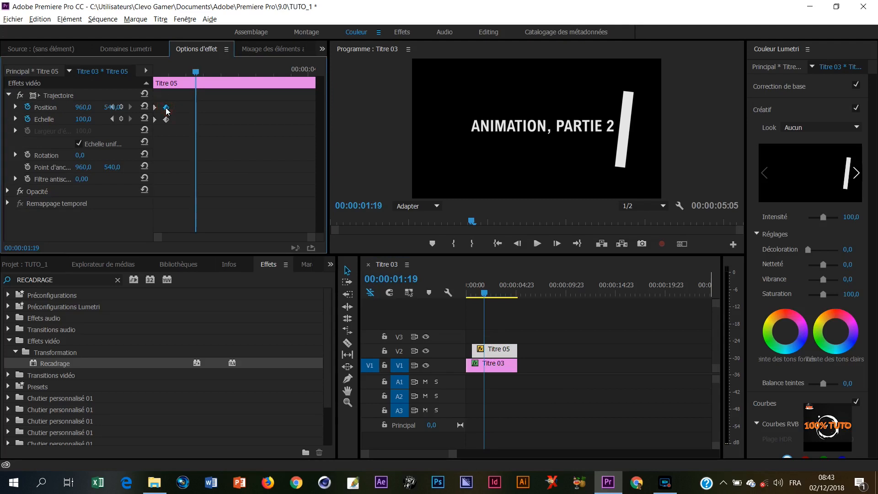
left_click_drag(166, 108, 195, 108)
Step: Play the sequence from the start to check the bar's hold while the text is cropped
left_click_drag(483, 293, 449, 312)
key("space")
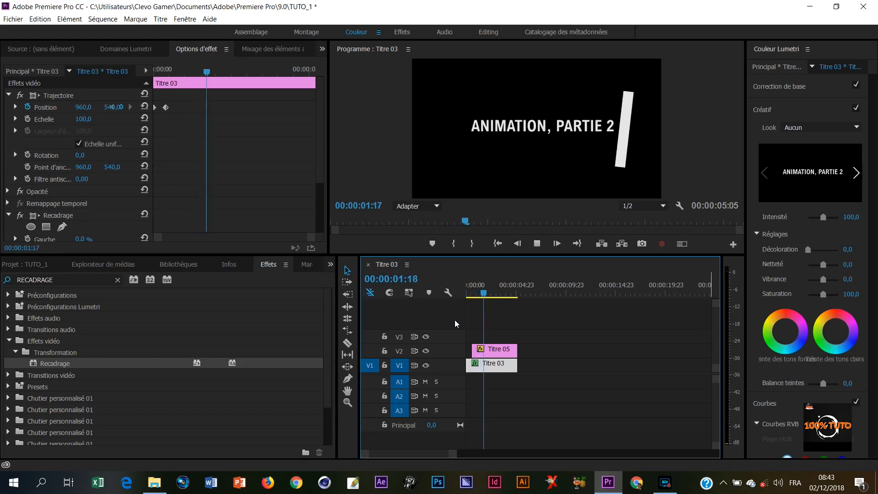
key("space")
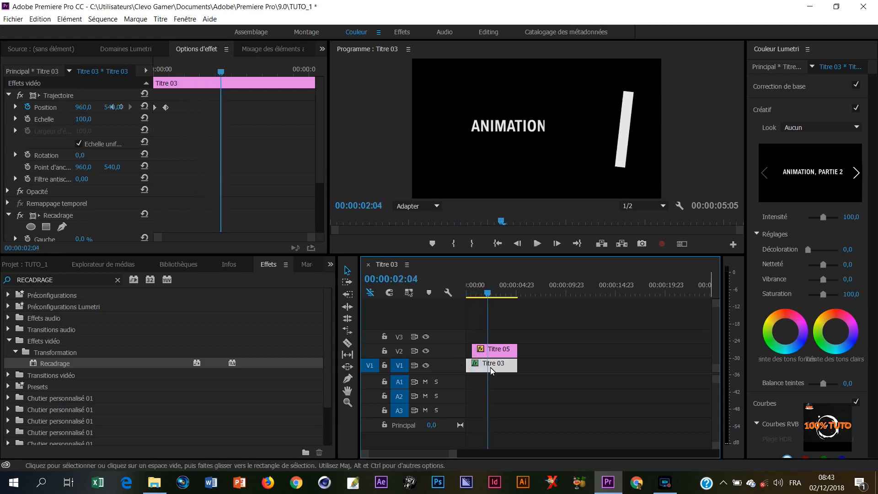
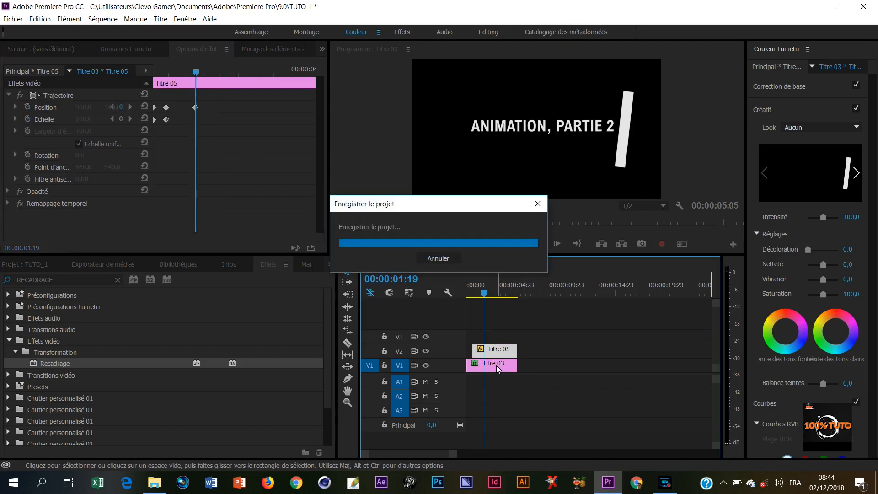
Step: At Titre 03's last Droite keyframe, 00:00:02:10, set the horizontal Position of the Titre 05 bar to -396
left_click(497, 368)
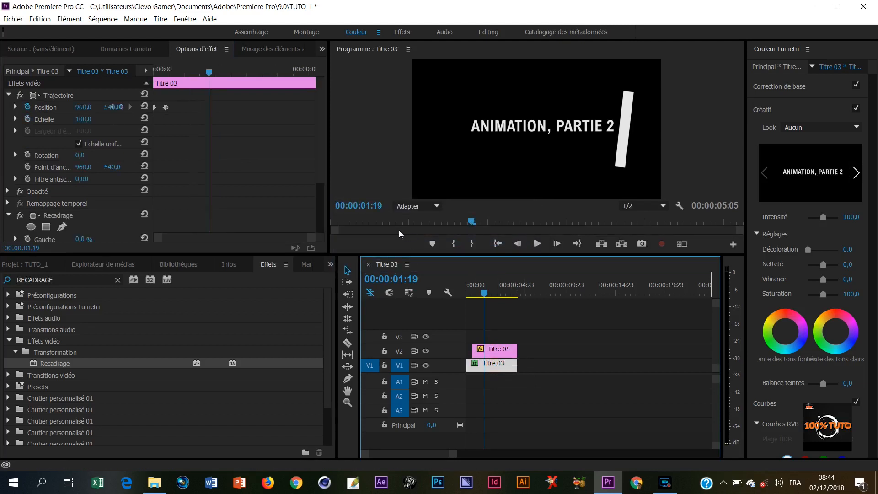
left_click_drag(317, 165, 318, 216)
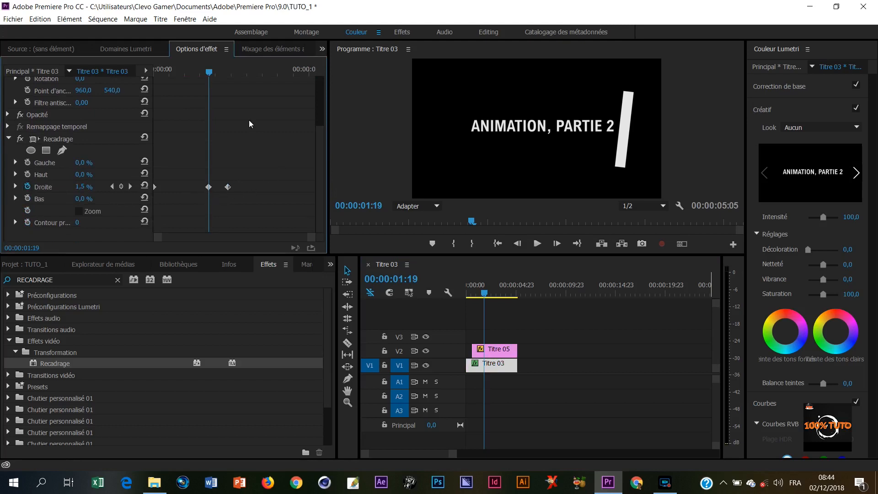
left_click_drag(209, 72, 228, 76)
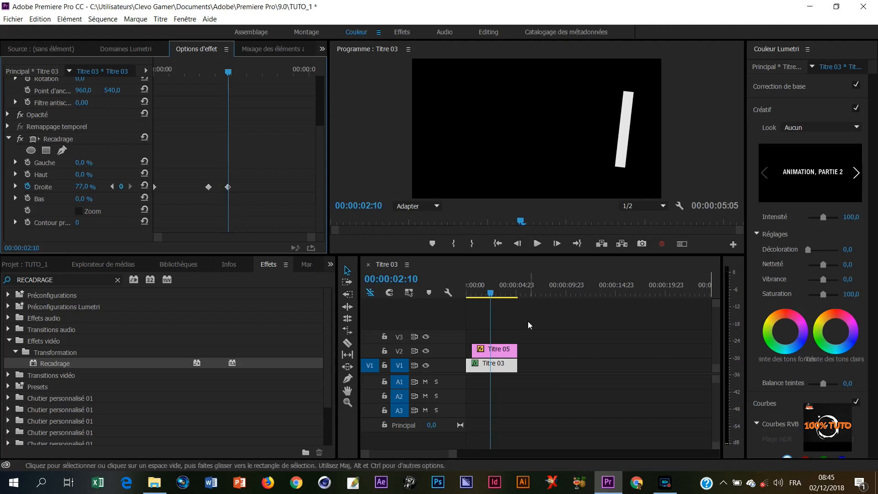
left_click(492, 352)
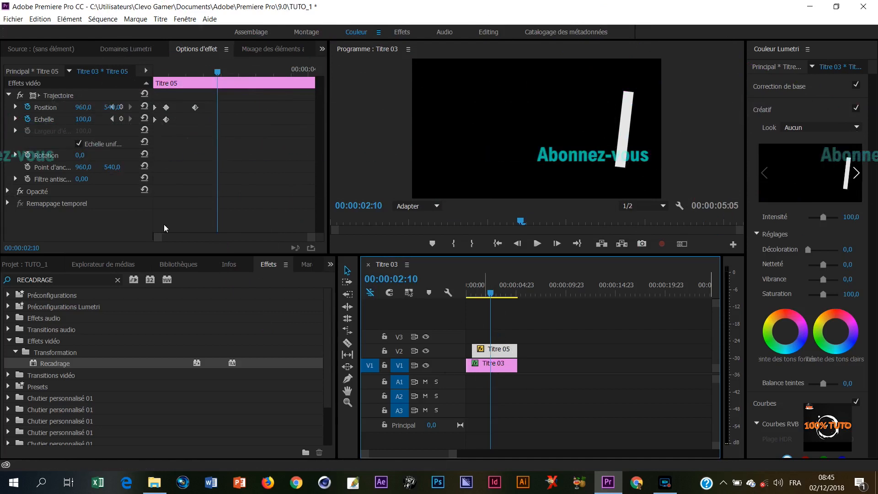
left_click(84, 108)
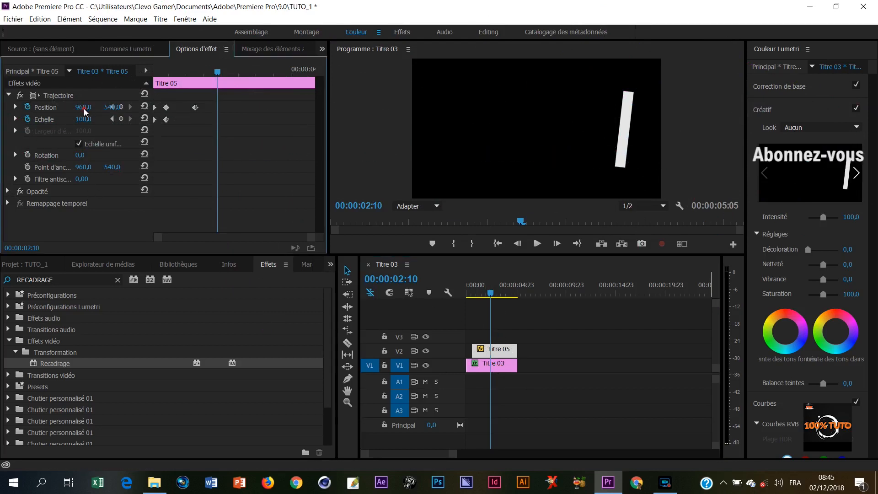
left_click_drag(84, 108, 62, 107)
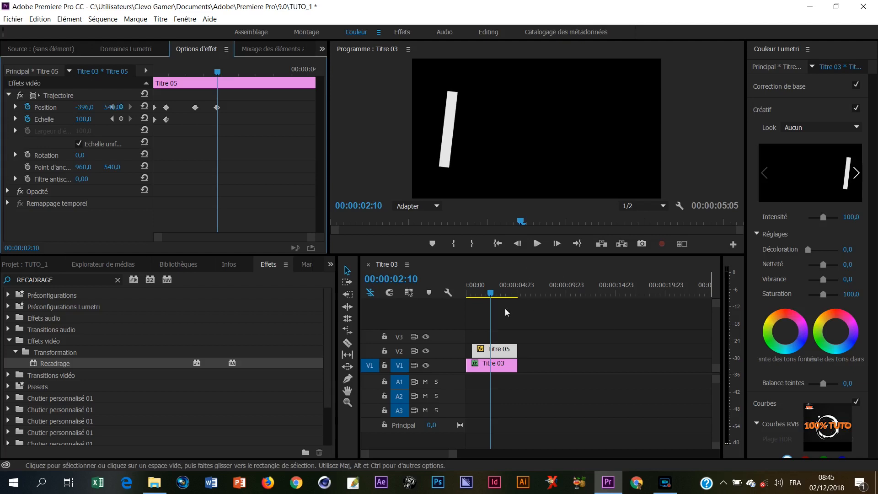
Step: Play the sequence repeatedly from the start to compare the bar's leftward sweep with the text's crop
left_click_drag(489, 294, 412, 328)
key("space")
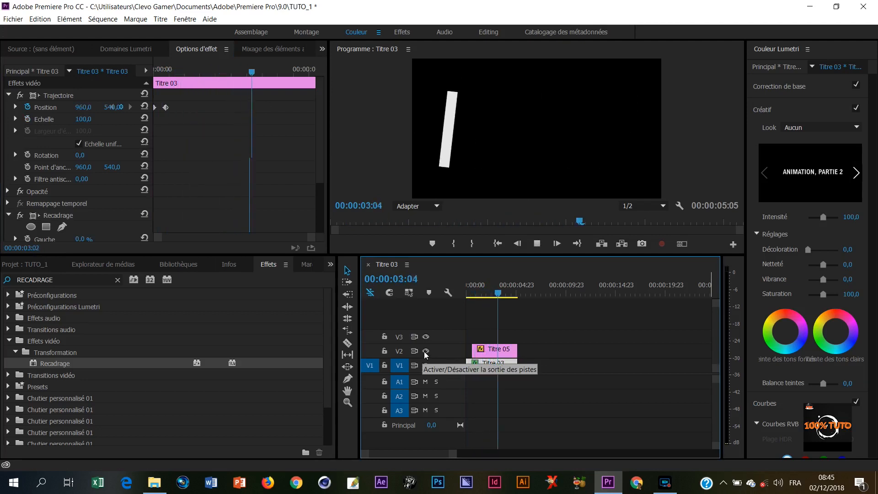
key("space")
left_click_drag(501, 293, 451, 306)
key("space")
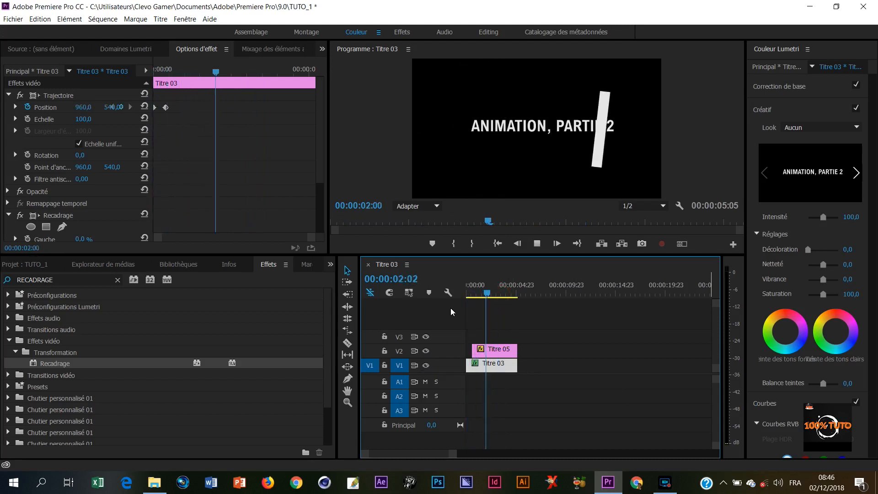
key("space")
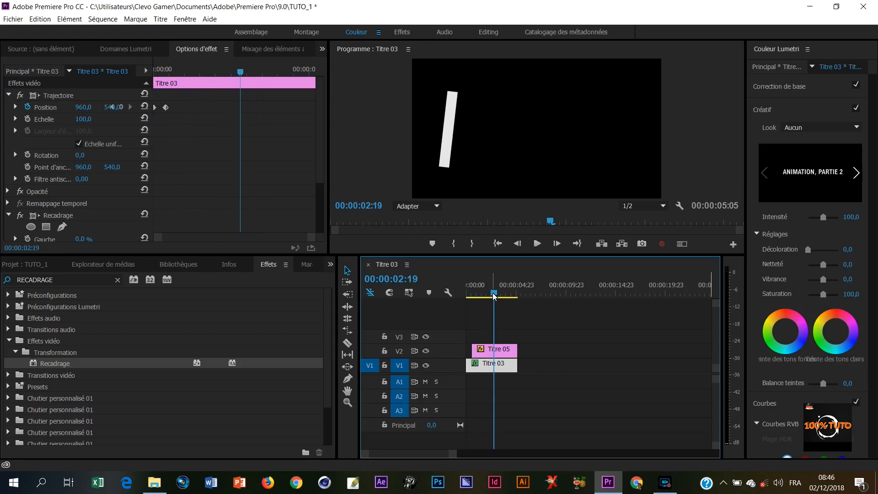
left_click_drag(494, 295, 453, 307)
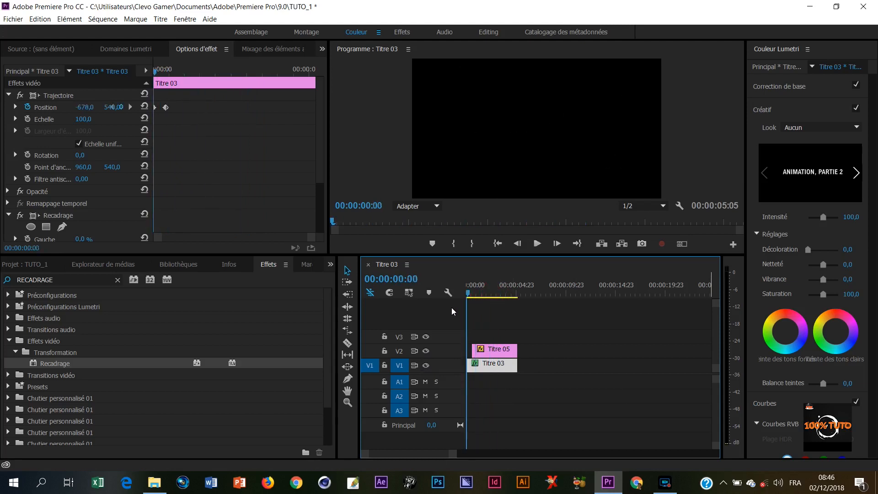
key("space")
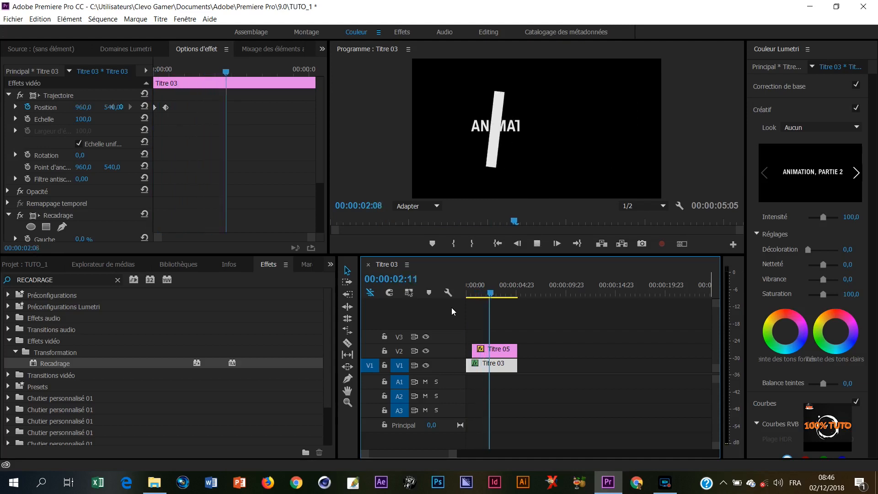
key("space")
left_click_drag(496, 295, 462, 301)
key("space")
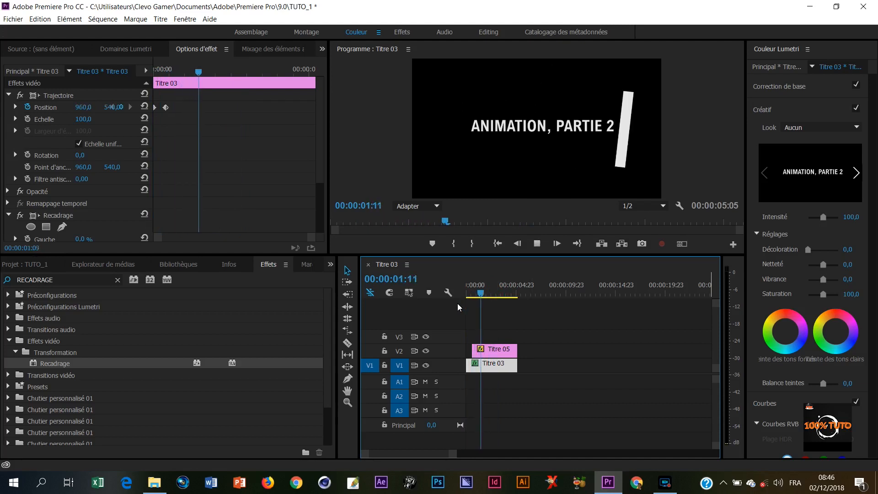
left_click_drag(491, 293, 463, 298)
key("space")
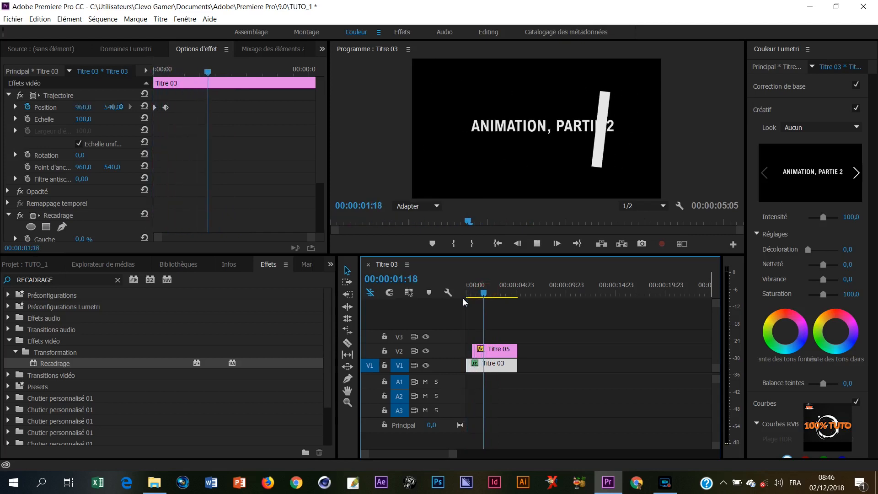
key("space")
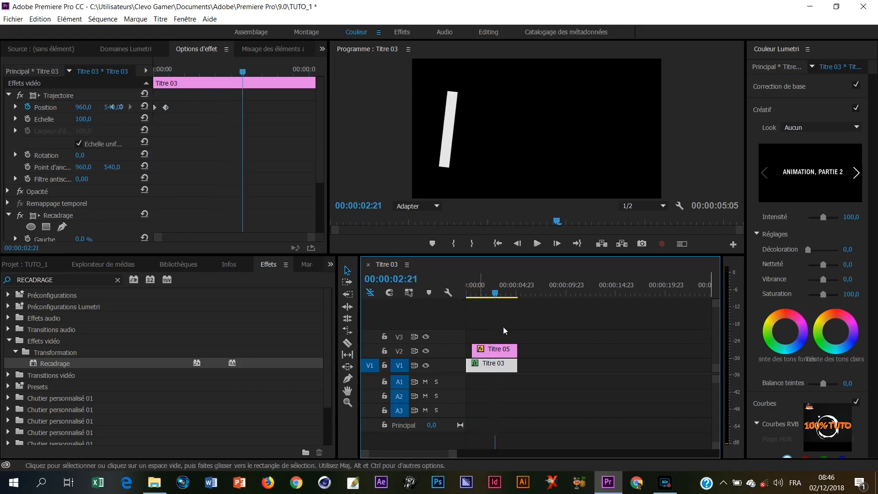
Step: Move the last Position keyframe of the Titre 05 bar slightly later than 00:00:02:10
left_click(499, 351)
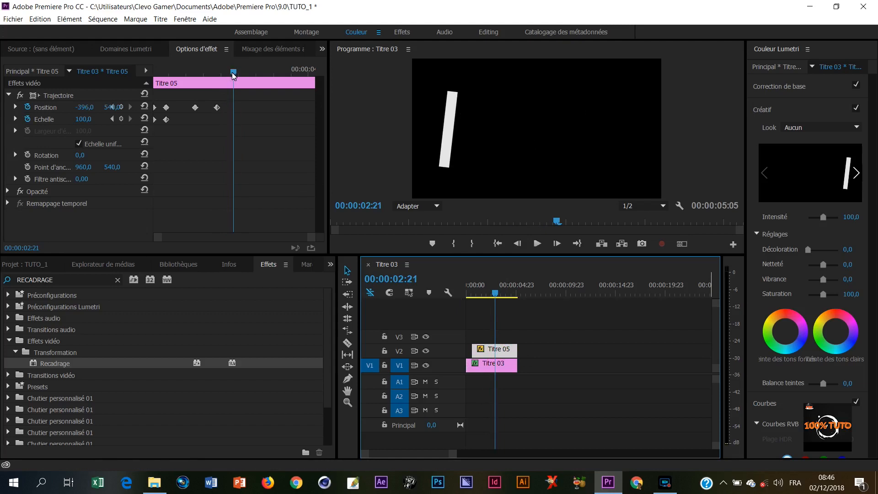
left_click_drag(233, 75, 214, 82)
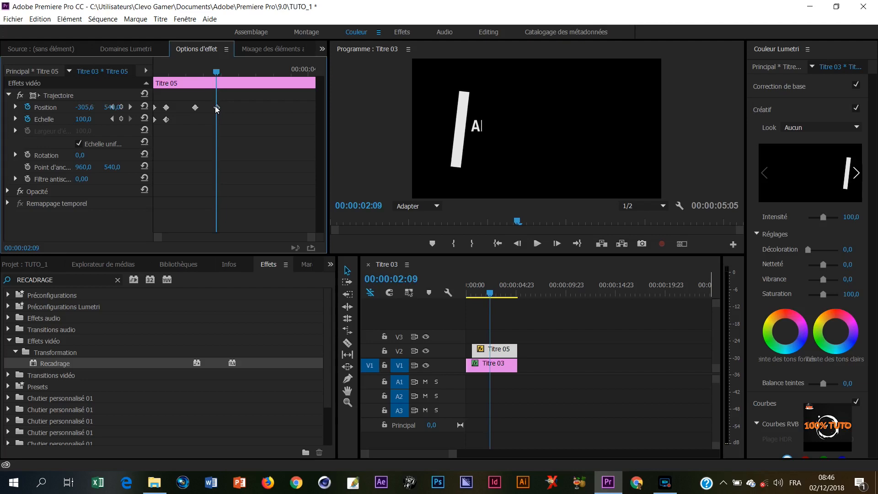
left_click_drag(216, 109, 222, 109)
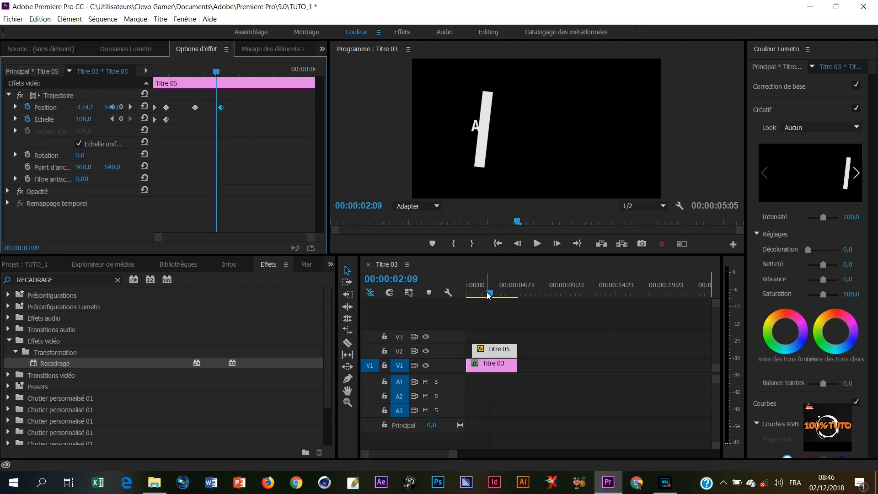
Step: Check the retimed bar sweep by playing the sequence from the start, and save the project
left_click_drag(490, 294, 417, 327)
key("space")
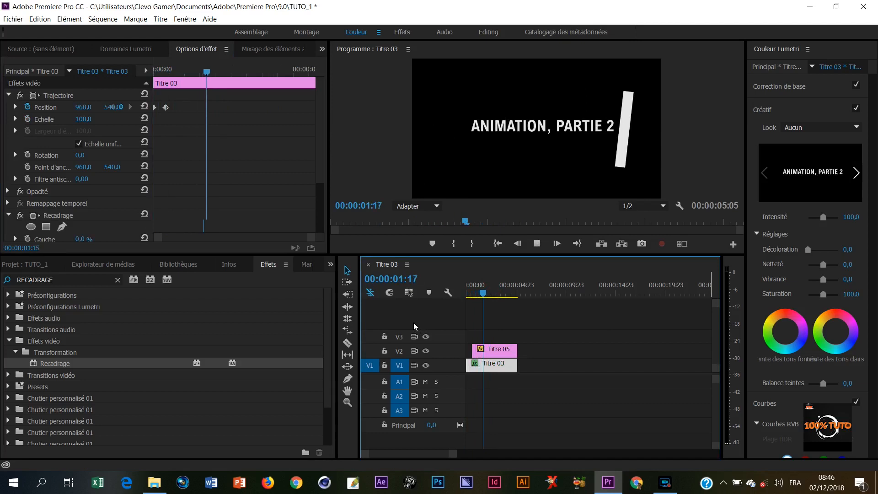
key("space")
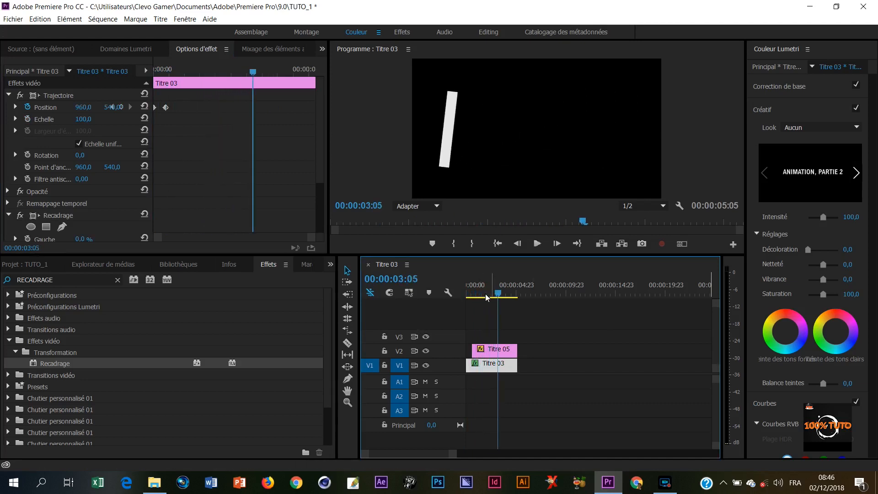
left_click(476, 297)
key("Home")
key("space")
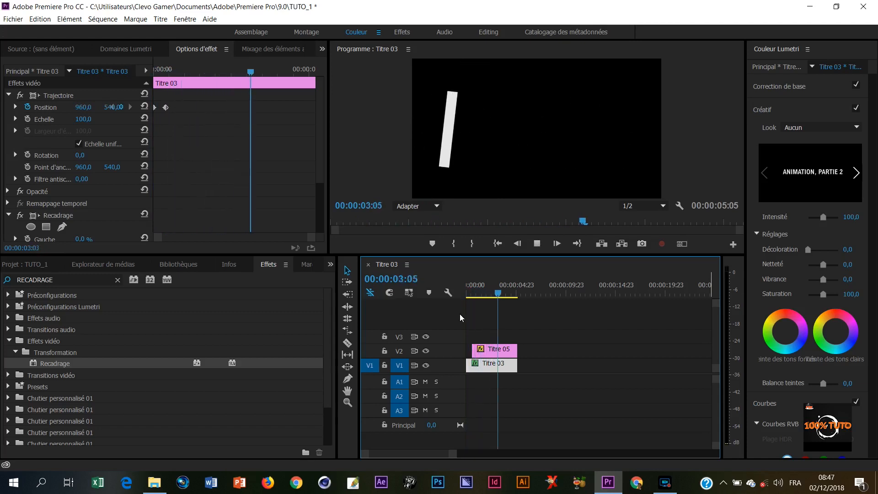
key("space")
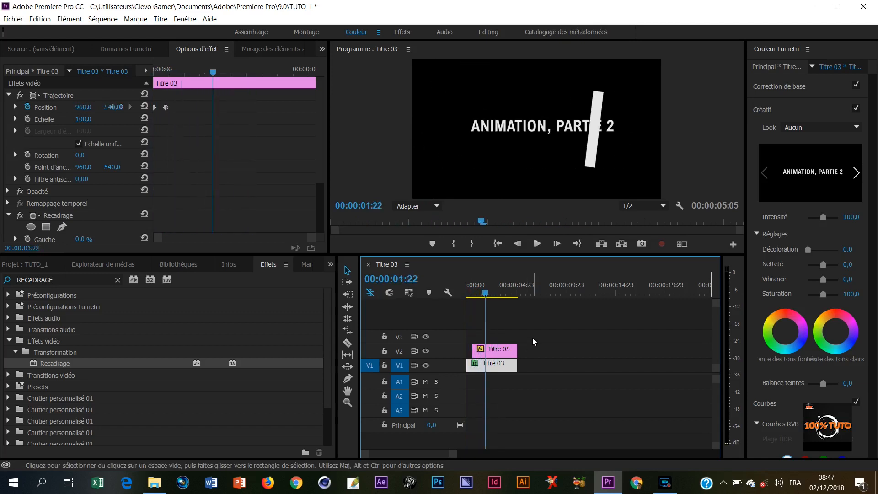
key("ctrl+s")
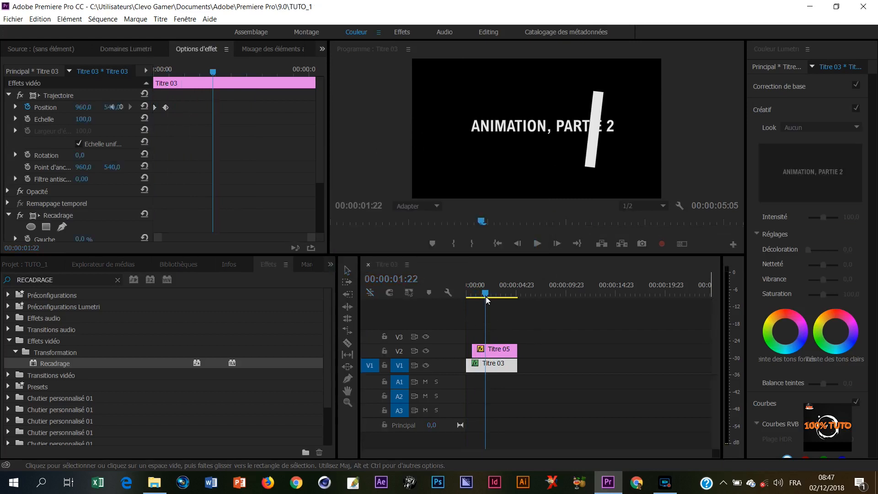
Step: Replay the finished title animation several times from the start, and place the playhead past the clips at 00:00:05:15
left_click_drag(485, 291, 442, 317)
key("space")
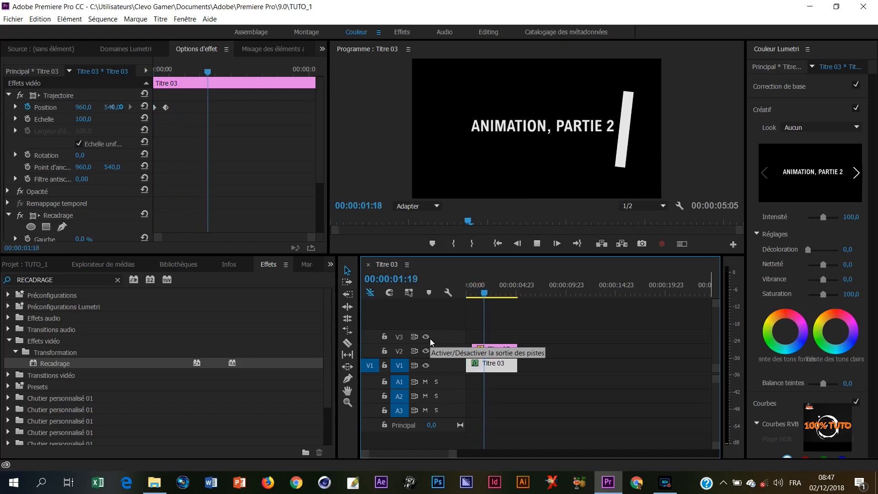
key("space")
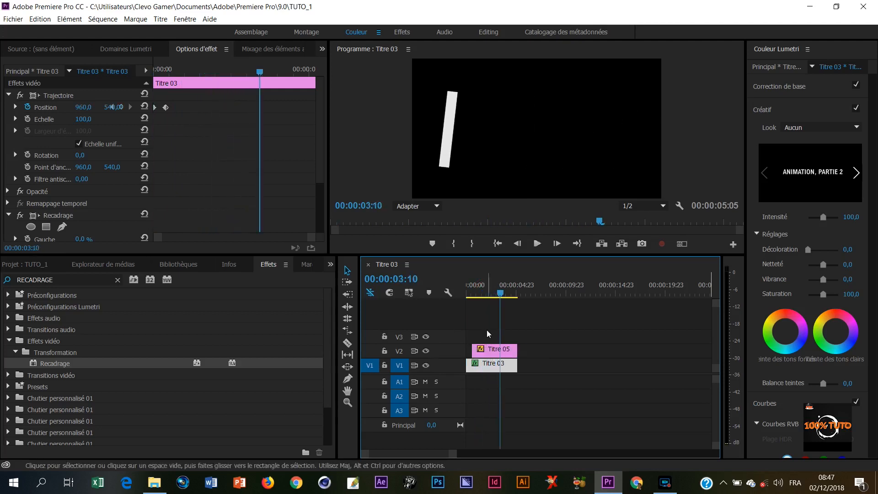
left_click(474, 295)
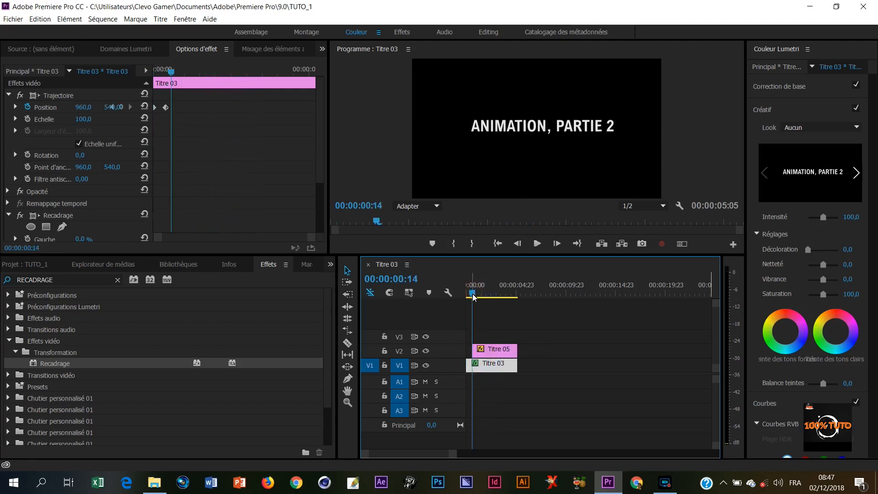
left_click(465, 295)
key("space")
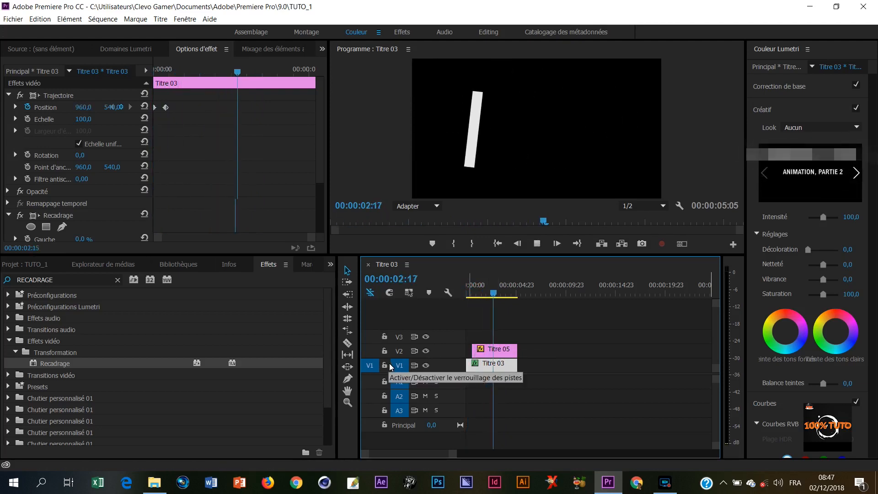
key("space")
left_click(467, 295)
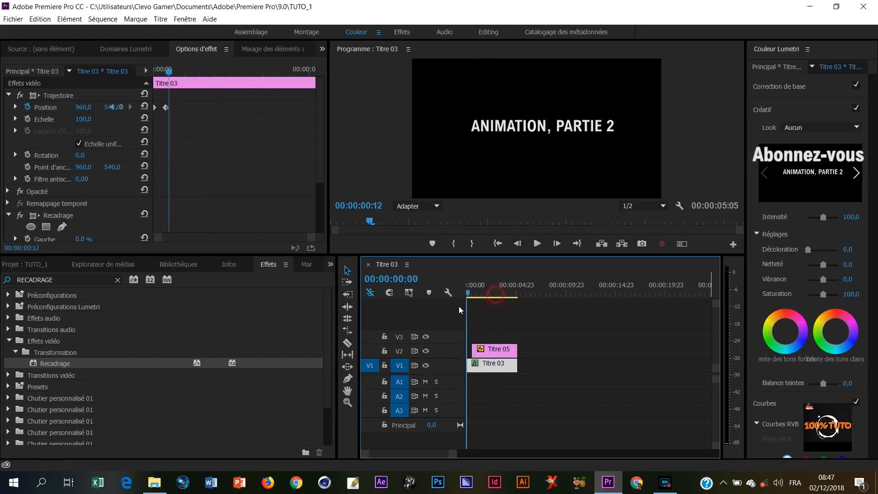
key("space")
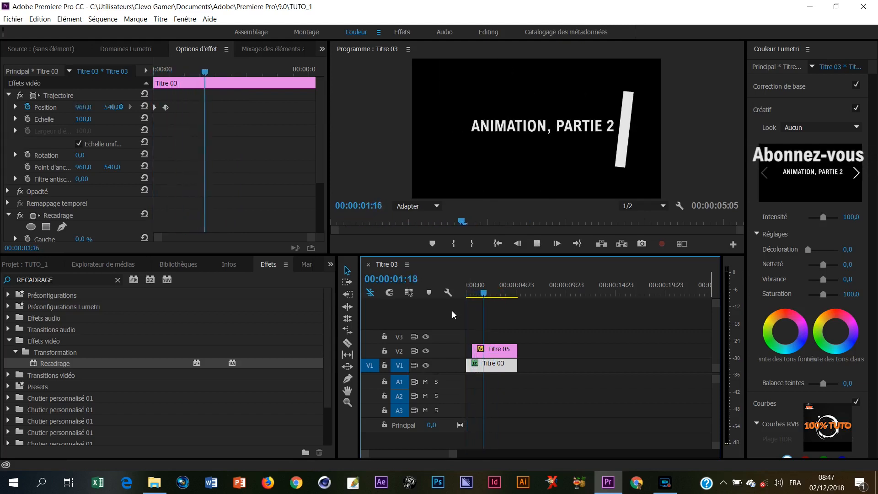
key("space")
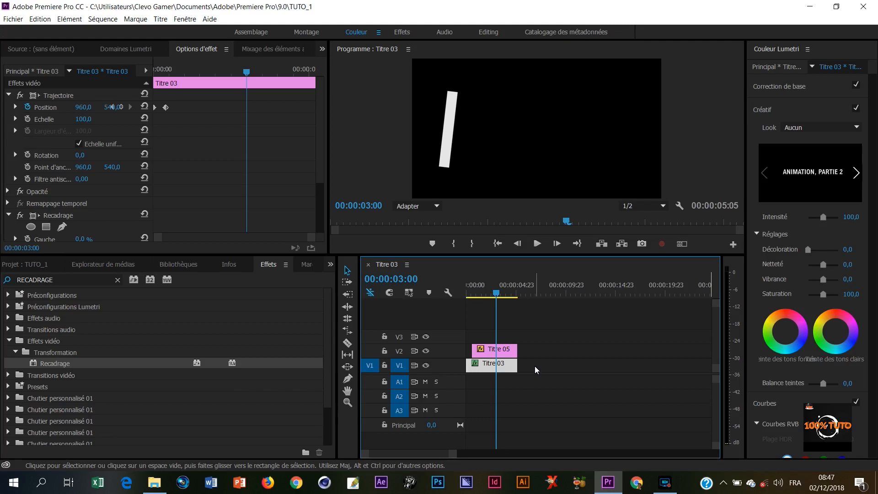
left_click(523, 293)
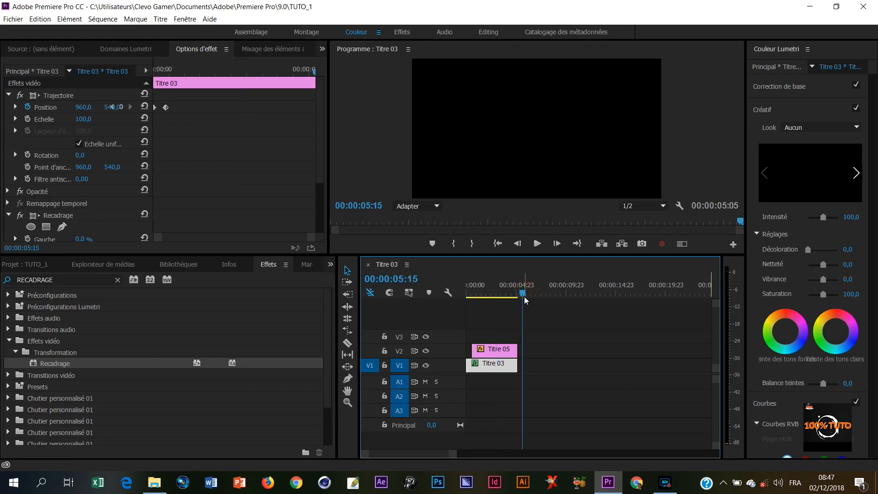
Step: Duplicate the ANIMATION, PARTIE 2 title in the project and place the copy on V1 directly after the first Titre 03 clip
mouse_move(523, 293)
left_mouse_down()
mouse_move(508, 300)
mouse_move(525, 297)
left_mouse_up()
left_click(23, 263)
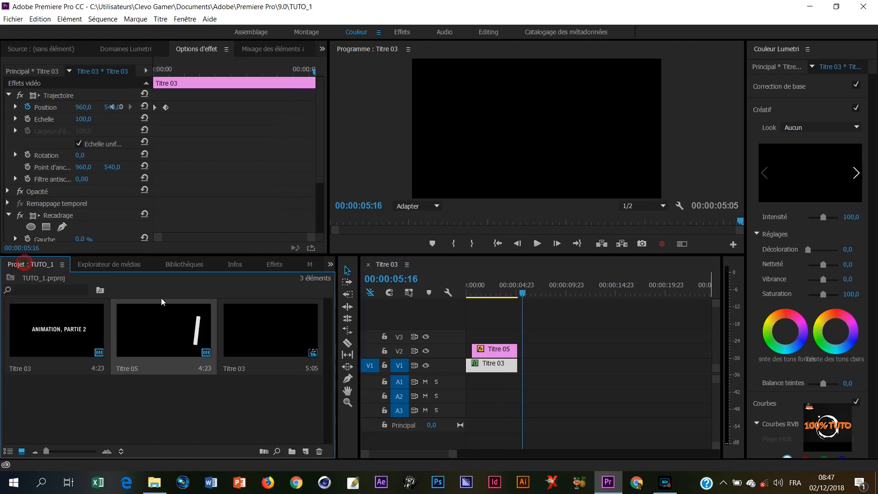
left_click(54, 328)
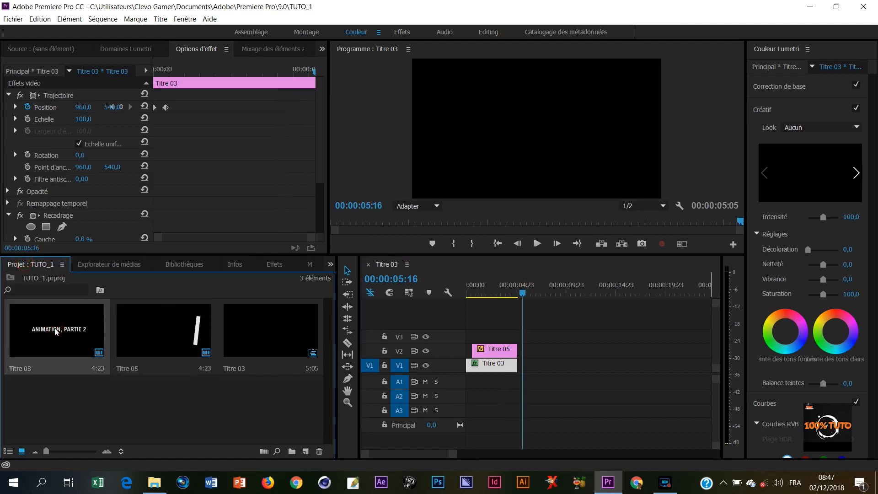
left_click(508, 364)
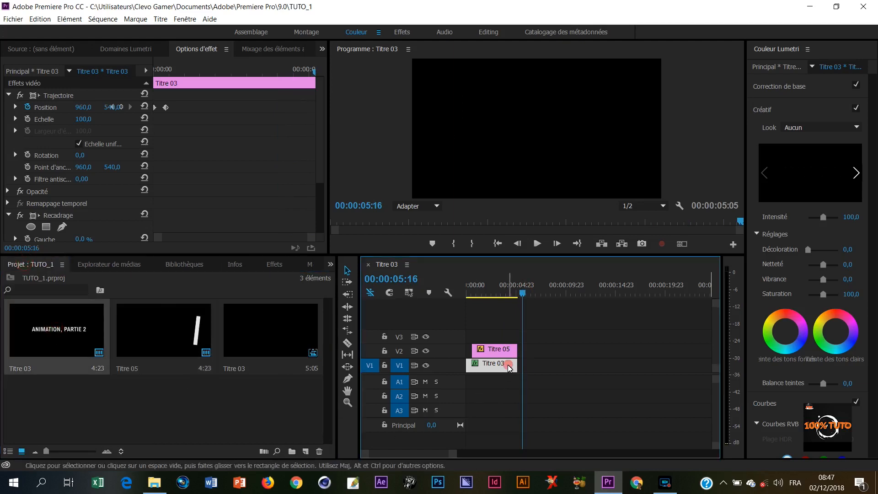
left_click(71, 336)
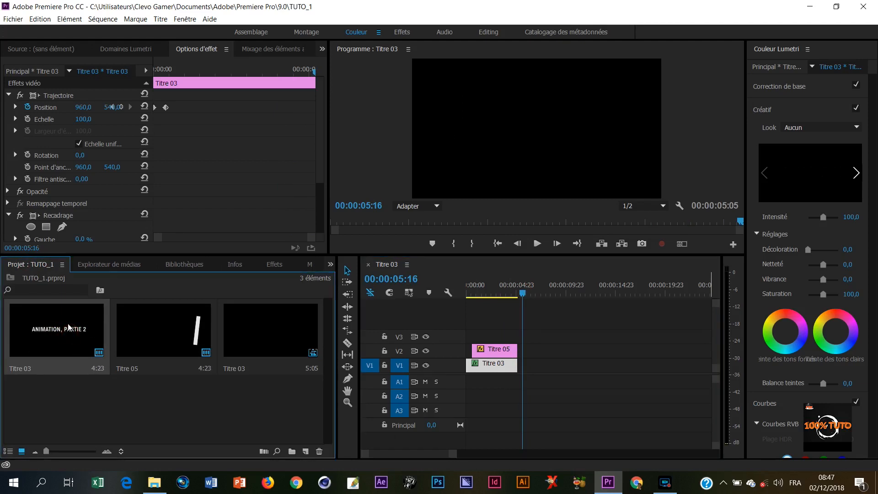
key("ctrl+v")
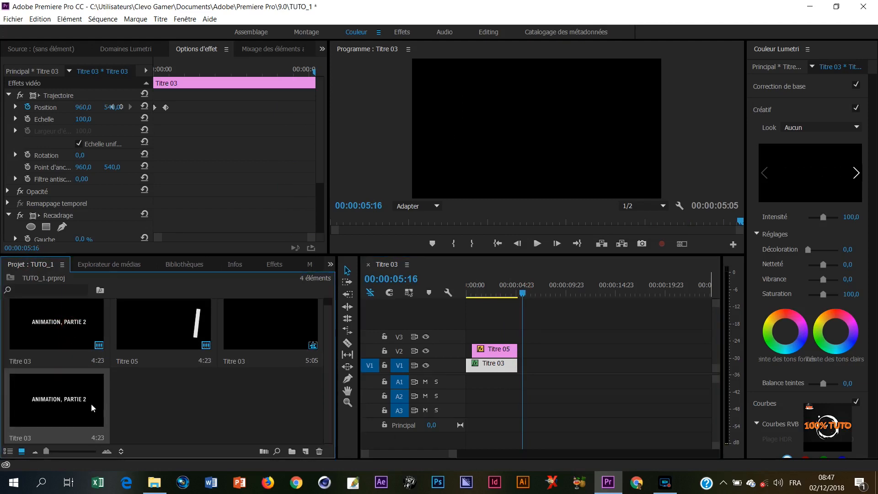
left_click_drag(54, 398, 517, 371)
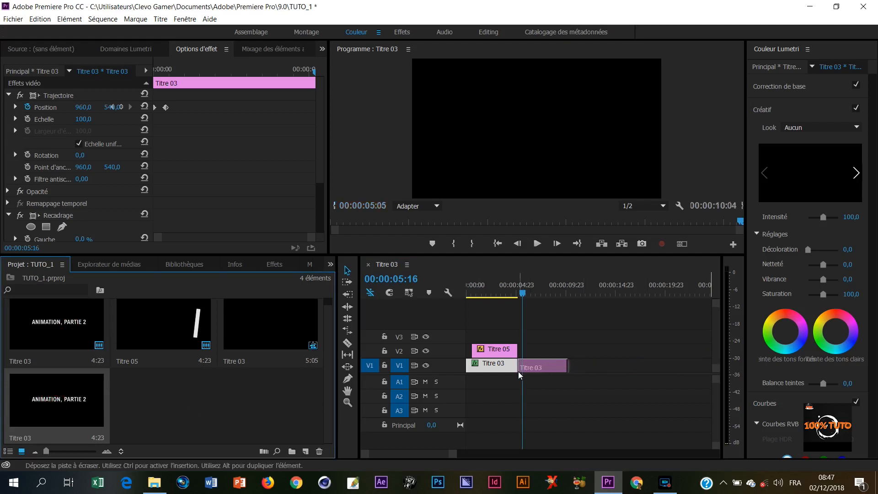
Step: Open the copied title for editing and replace its text with PREMIERE PRO
double_click(540, 364)
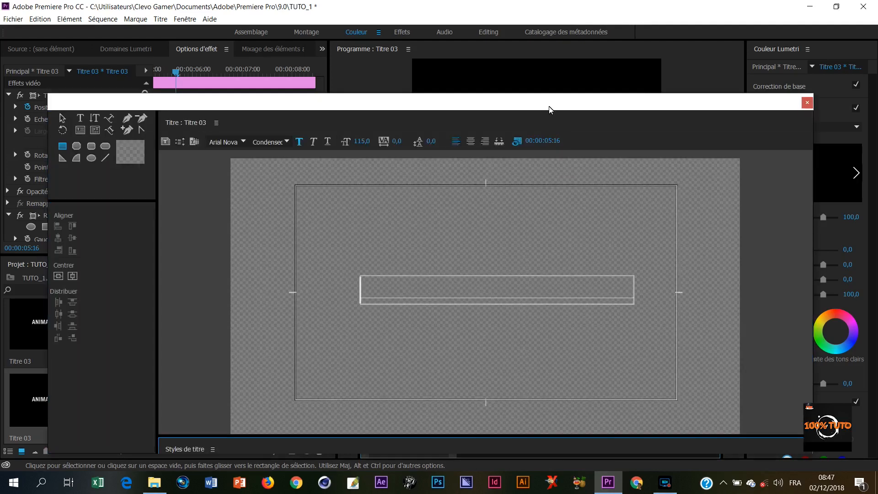
left_click_drag(547, 102, 540, 66)
left_click(474, 251)
key("t")
left_click(461, 254)
key("ctrl+a")
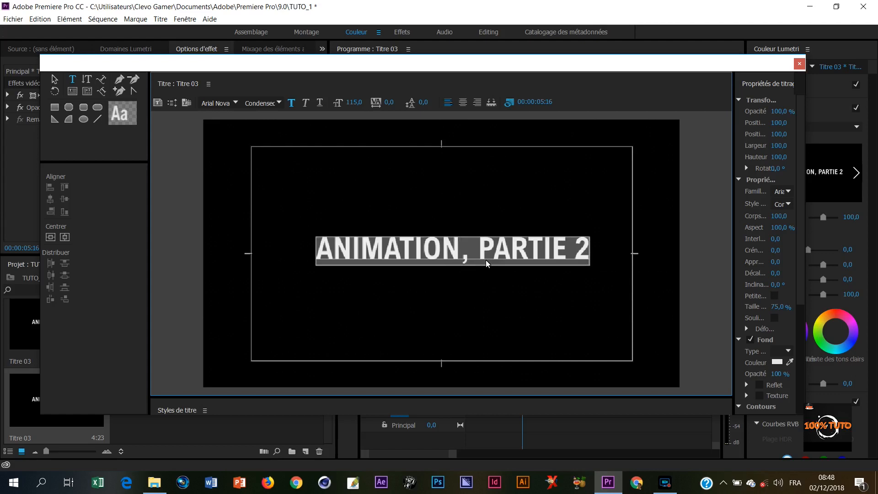
type("PRE")
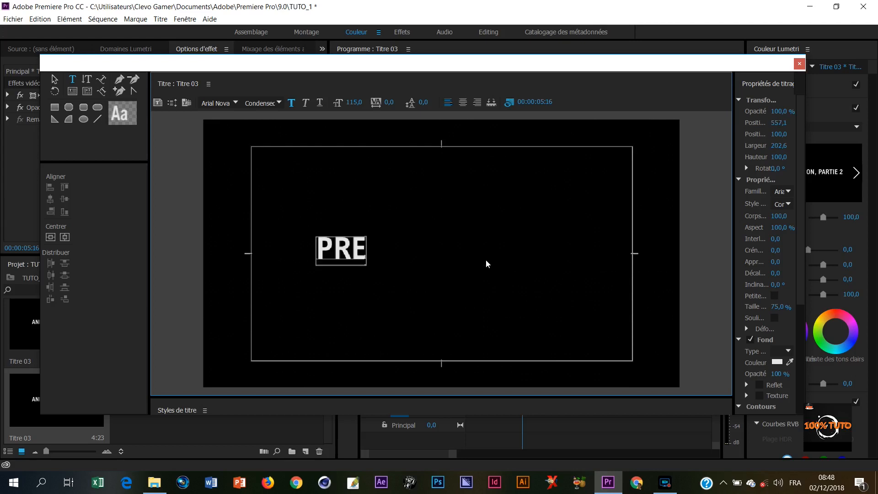
type("MIERE PRO")
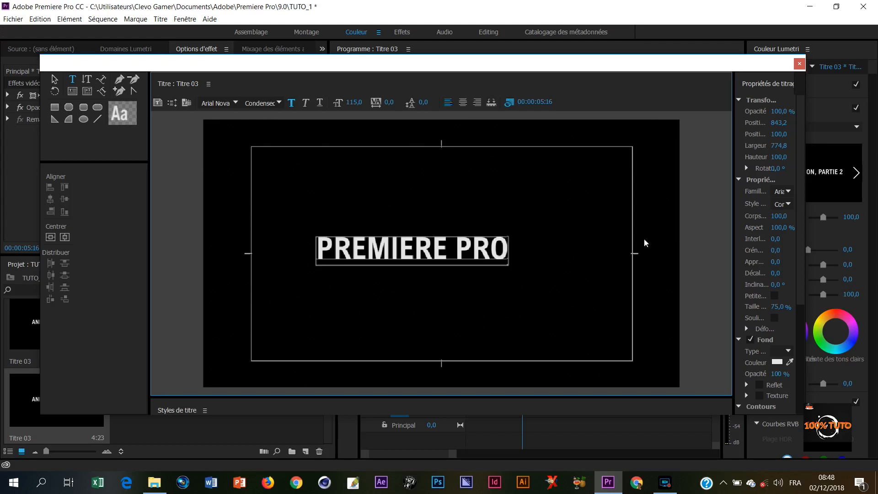
Step: Move the PREMIERE PRO text to about the centre of the frame and close the title editor
left_click(55, 80)
left_click_drag(409, 254, 438, 256)
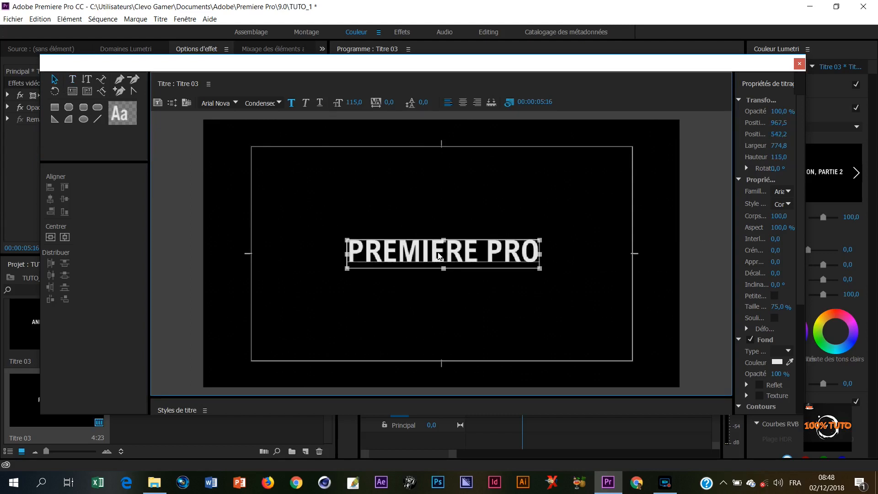
left_click(799, 66)
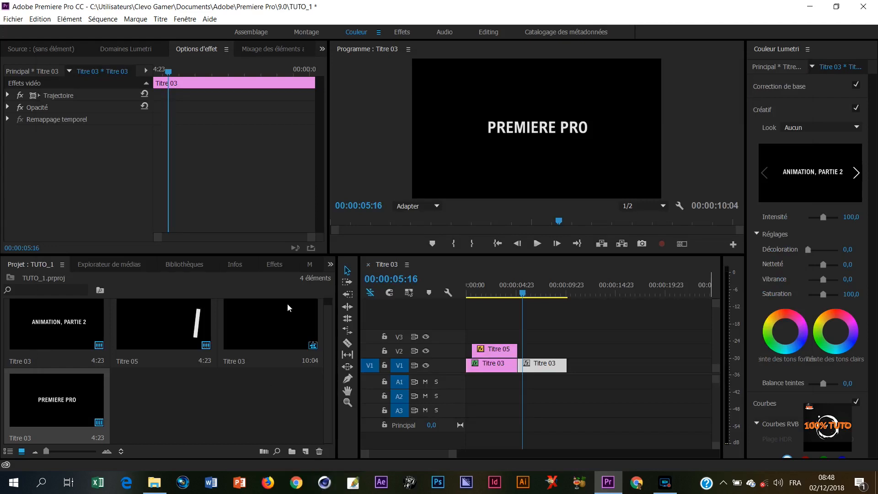
Step: At the PREMIERE PRO clip's start, 00:00:05:05, keyframe Position X at -2184 and Echelle at 558 so the text starts off-screen
left_click(533, 367)
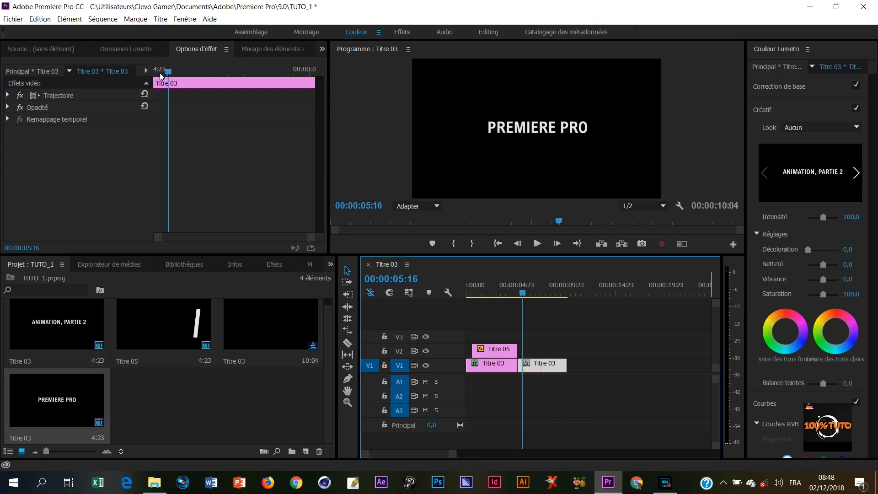
left_click_drag(168, 72, 153, 83)
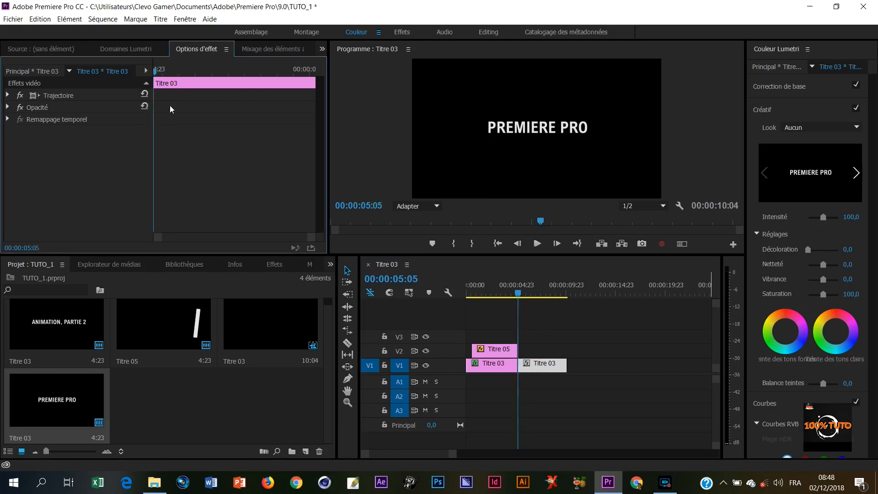
left_click(8, 95)
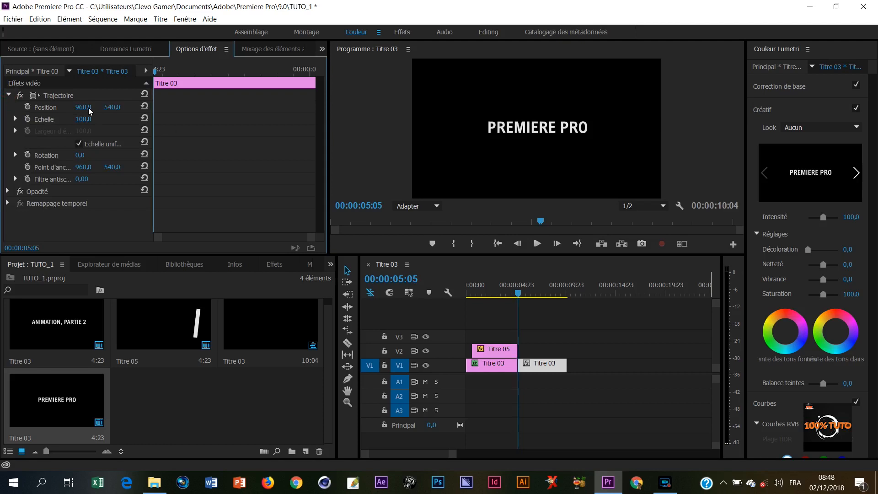
left_click_drag(89, 108, 38, 120)
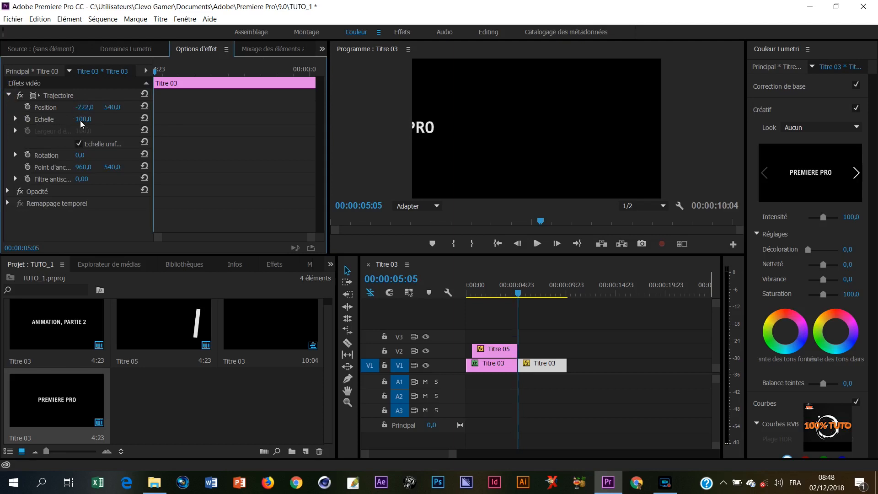
mouse_move(87, 121)
left_mouse_down()
mouse_move(314, 71)
mouse_move(339, 57)
mouse_move(32, 115)
mouse_move(51, 108)
mouse_move(27, 126)
mouse_move(78, 108)
mouse_move(73, 113)
left_mouse_up()
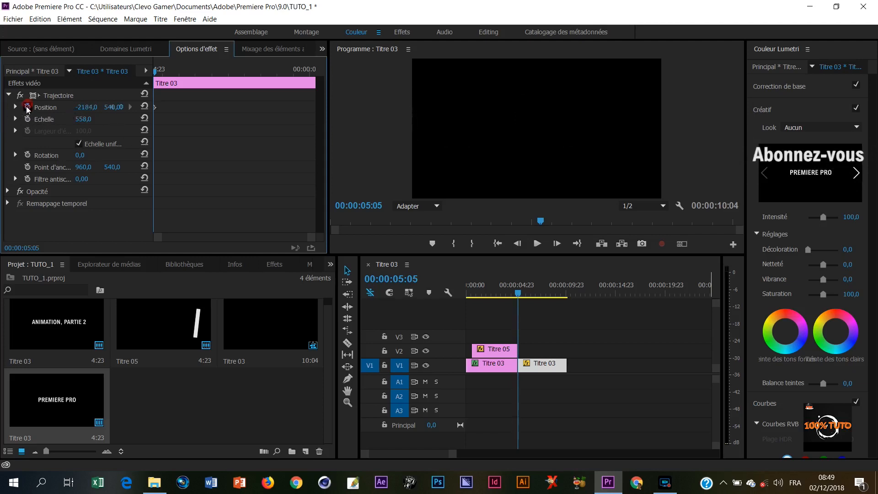
left_click(28, 119)
Step: At 00:00:05:12, reset the PREMIERE PRO clip's Position to 960, 540 and Echelle to 100 as end keyframes
left_click_drag(156, 75, 162, 72)
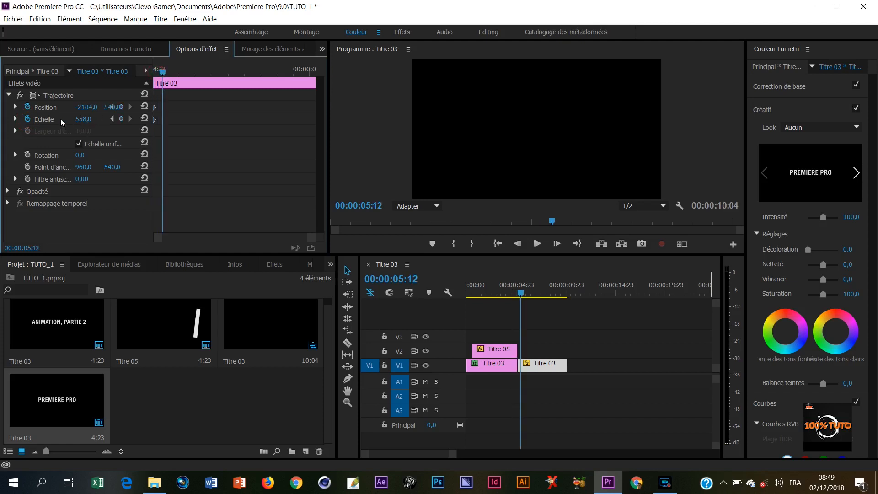
left_click(144, 107)
left_click(144, 118)
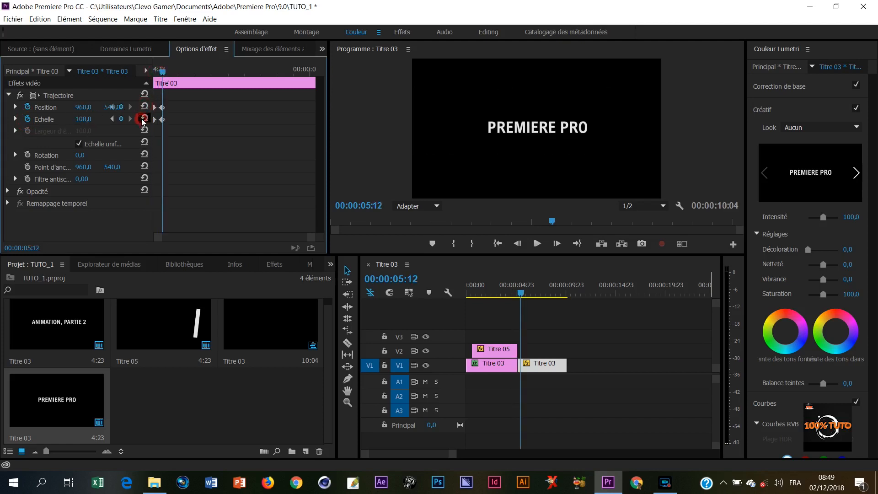
Step: Play the sequence around the cut several times to check the transition from the first title to PREMIERE PRO
left_click(509, 295)
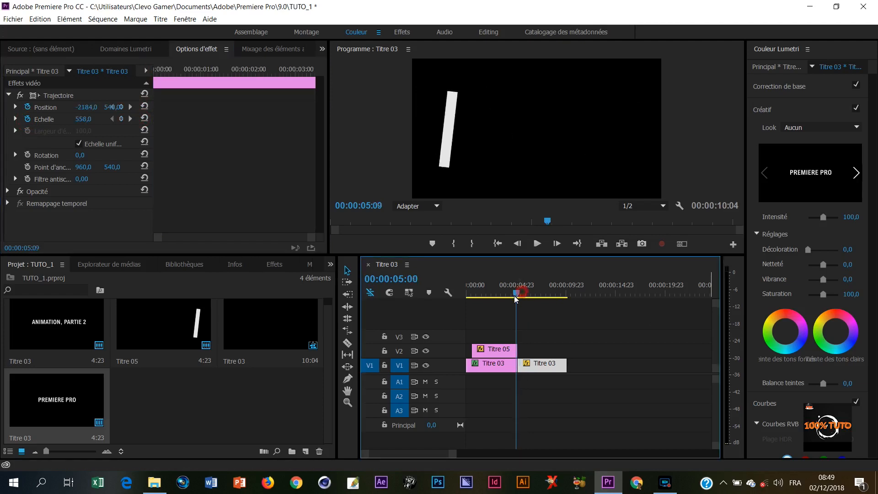
key("space")
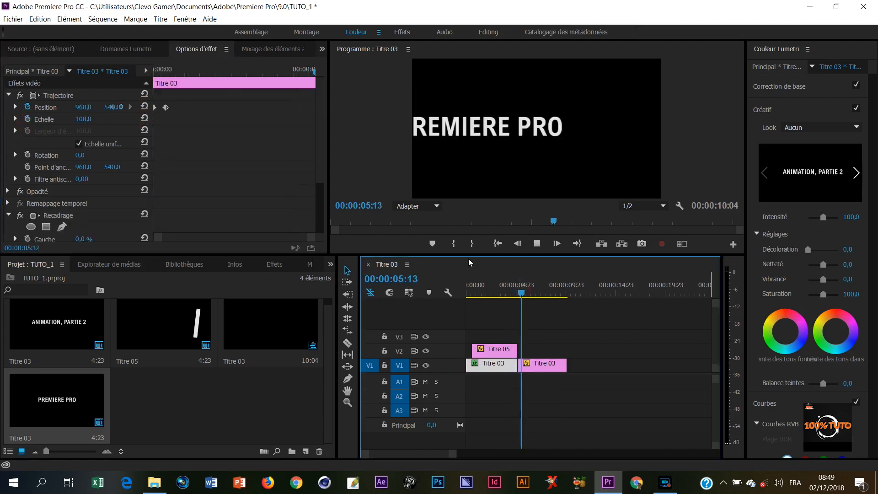
left_click(526, 295)
left_click_drag(523, 294, 518, 295)
key("space")
left_click(506, 298)
key("space")
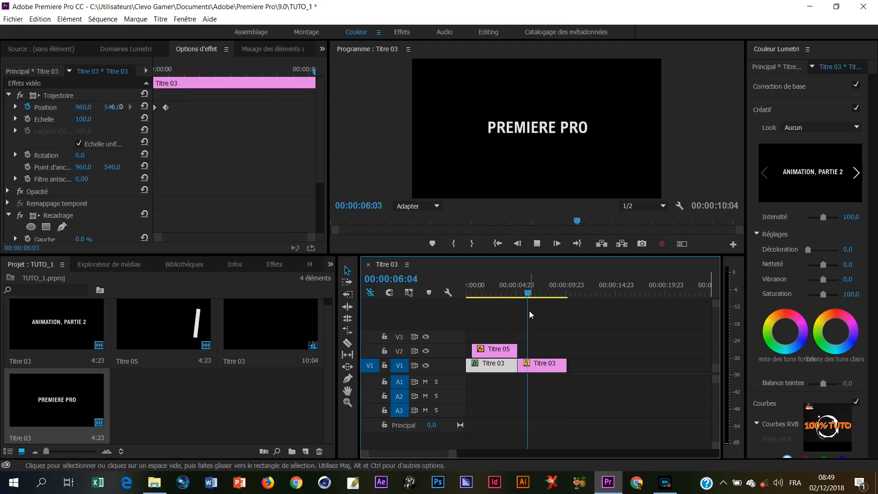
key("space")
left_click(485, 295)
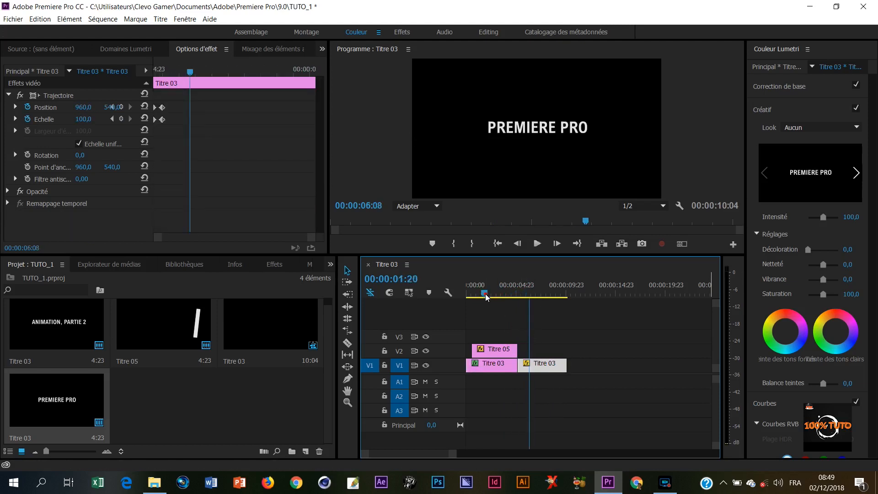
key("space")
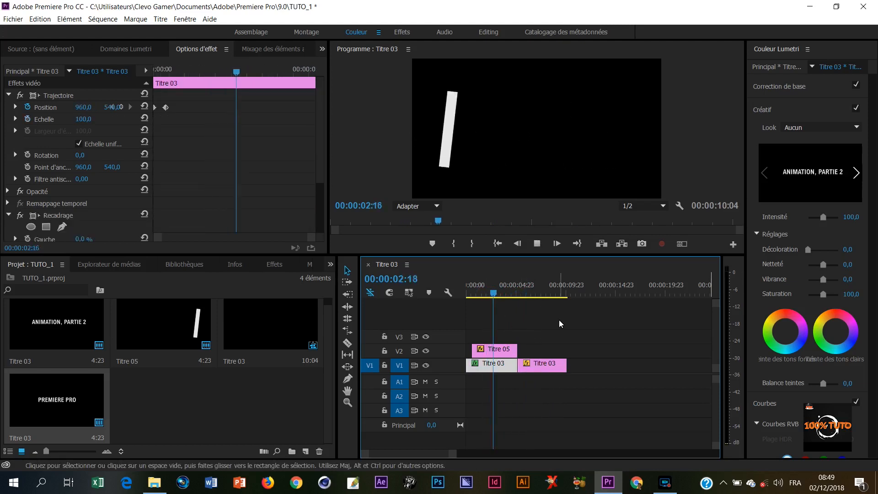
key("space")
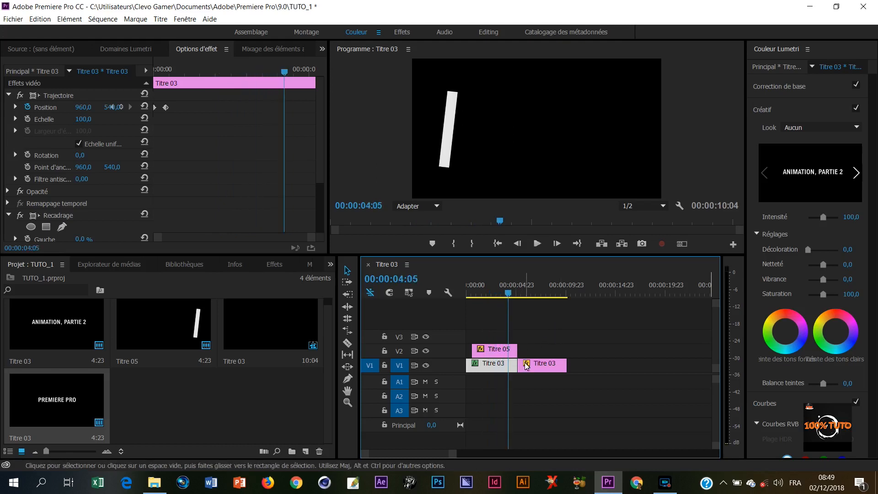
Step: Move the PREMIERE PRO clip later on V1, leaving a gap after the first title, and preview its entrance
left_click_drag(533, 366, 547, 367)
left_click(532, 295)
left_click_drag(533, 297, 526, 302)
key("space")
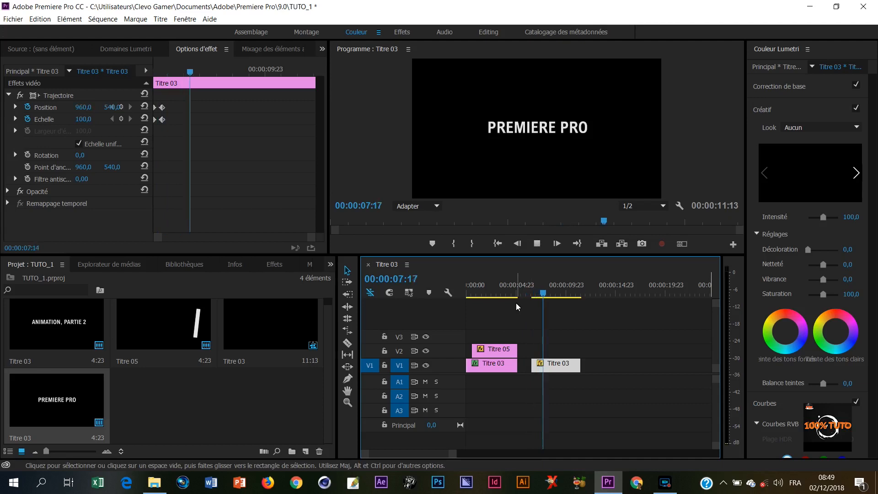
left_click(528, 296)
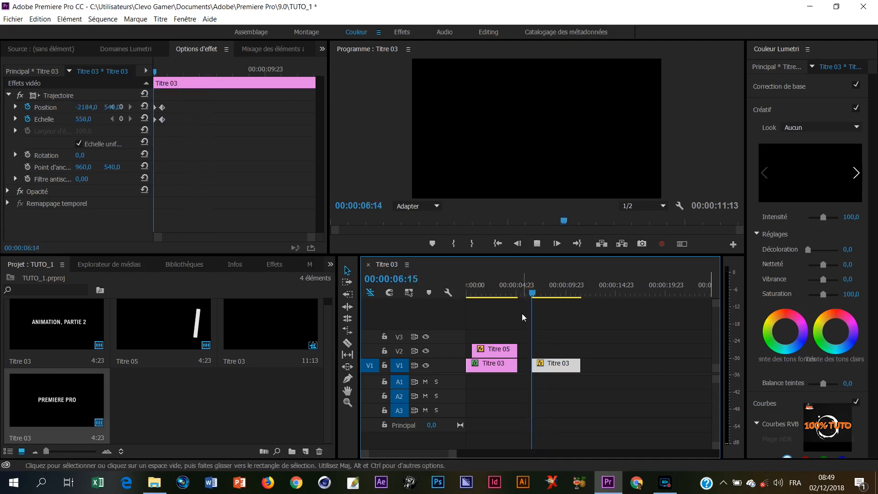
key("space")
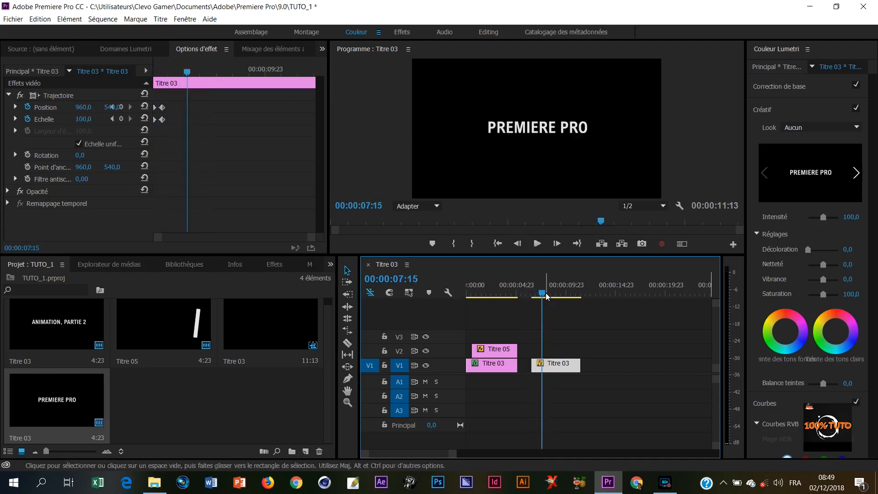
Step: Replay the PREMIERE PRO entrance several times from just before the clip to judge its slide and scale animation
left_click(526, 296)
key("space")
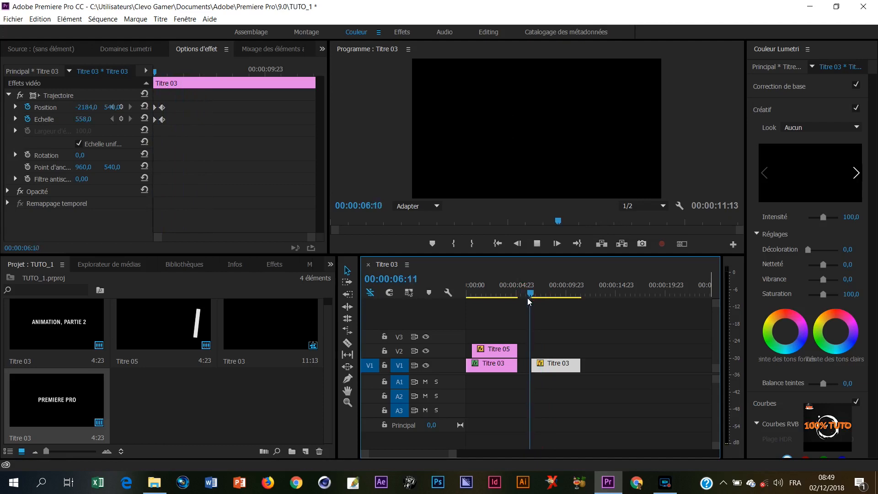
key("space")
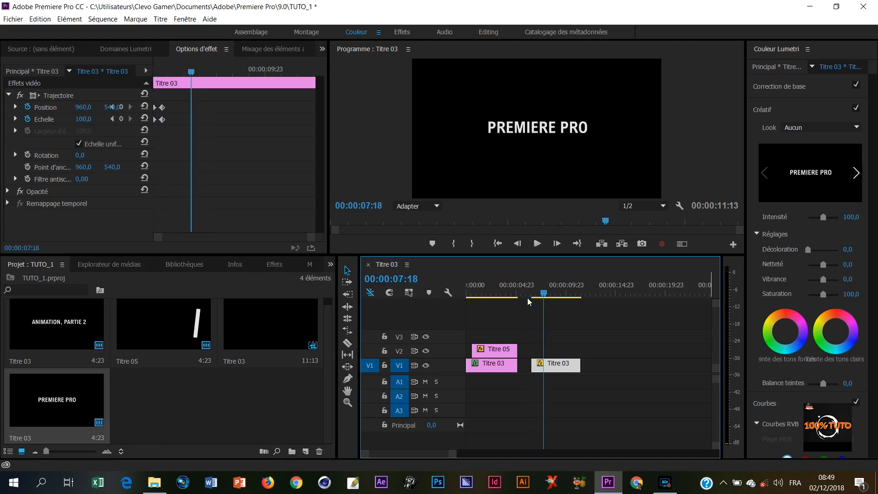
left_click_drag(543, 294, 531, 300)
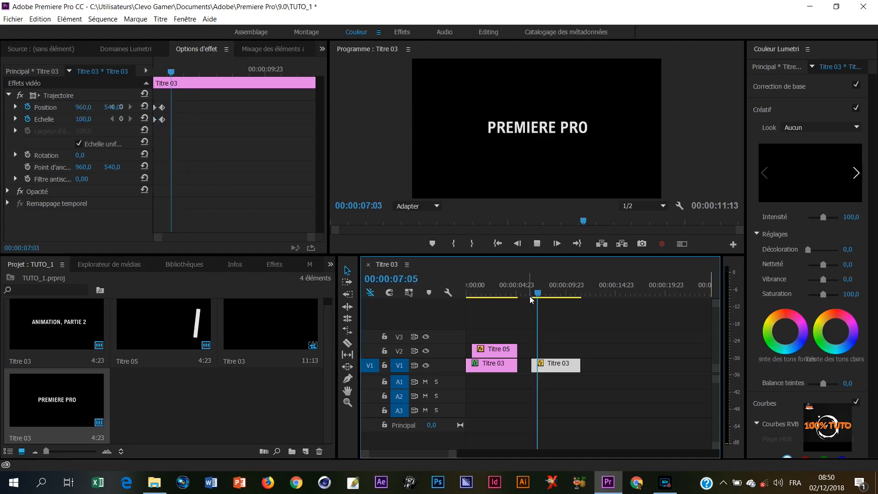
key("space")
left_click_drag(546, 295, 529, 302)
key("space")
key("space")
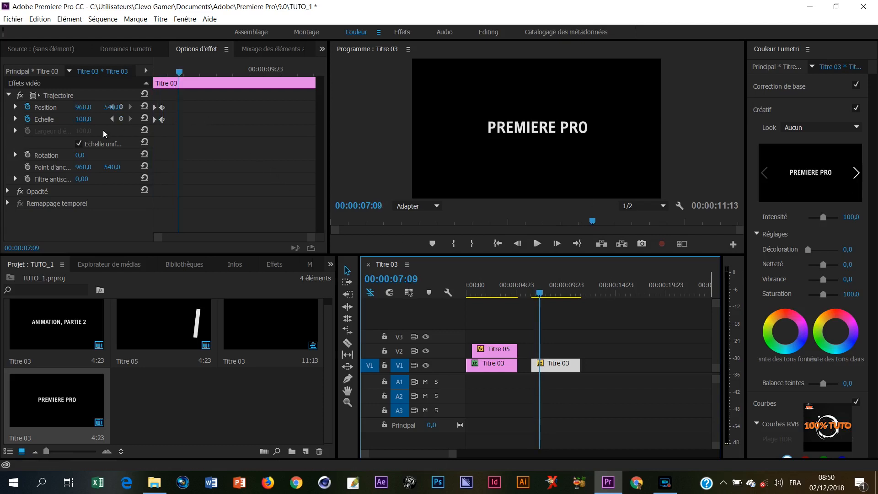
Step: Add an Echelle keyframe of 100 at 00:00:07:09 on the PREMIERE PRO clip and set Echelle to 219 at 00:00:07:14
left_click(162, 120)
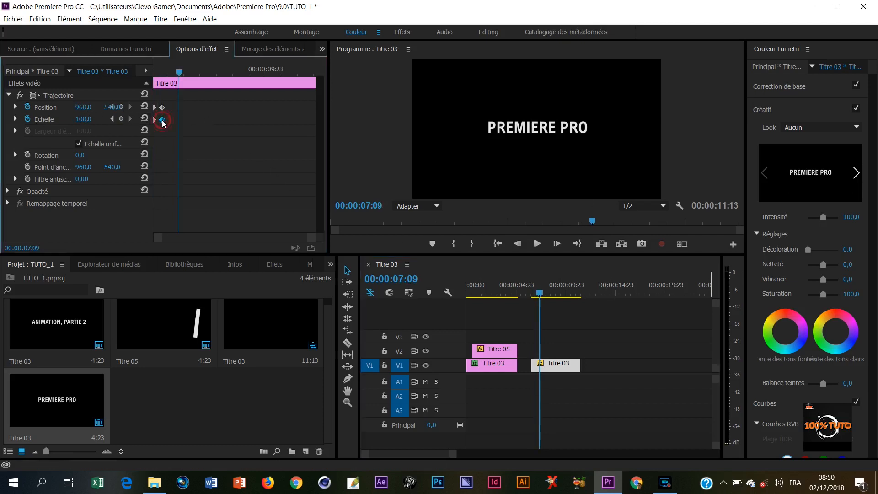
left_click_drag(162, 120, 176, 122)
left_click_drag(180, 73, 187, 73)
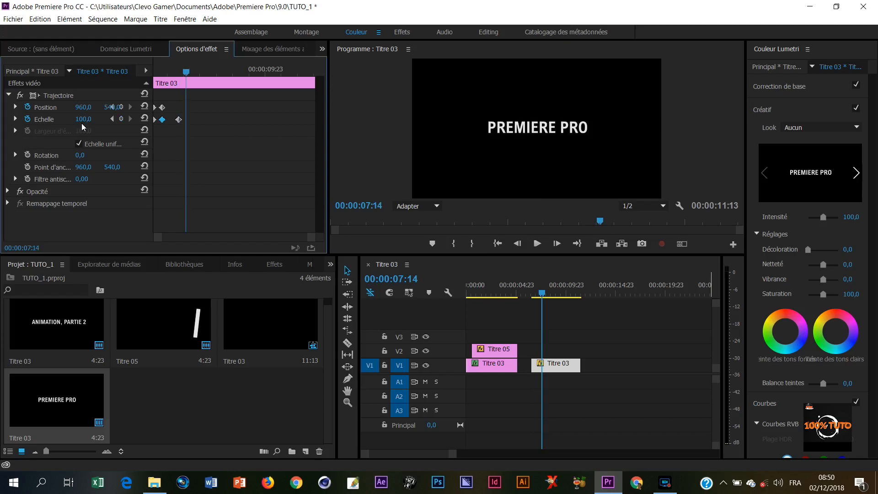
left_click_drag(86, 123, 153, 115)
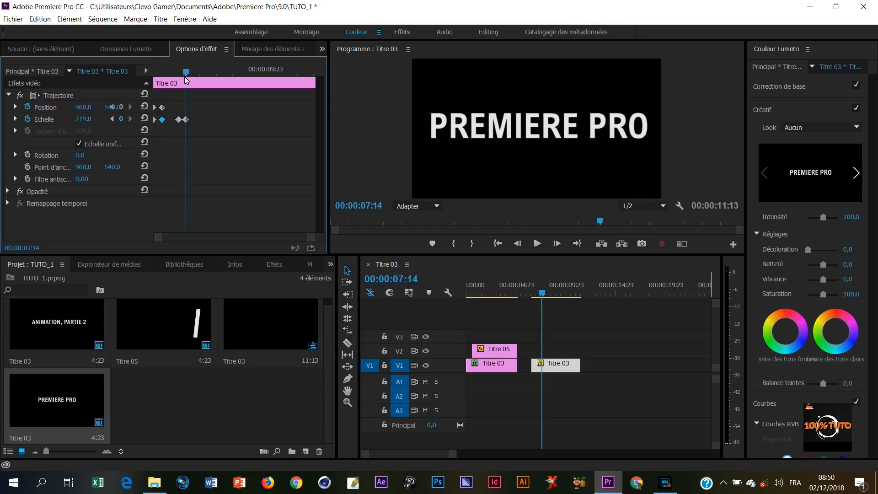
Step: Replay the PREMIERE PRO entrance from the clip's start, then park the playhead at 00:00:07:15
key("Up")
key("space")
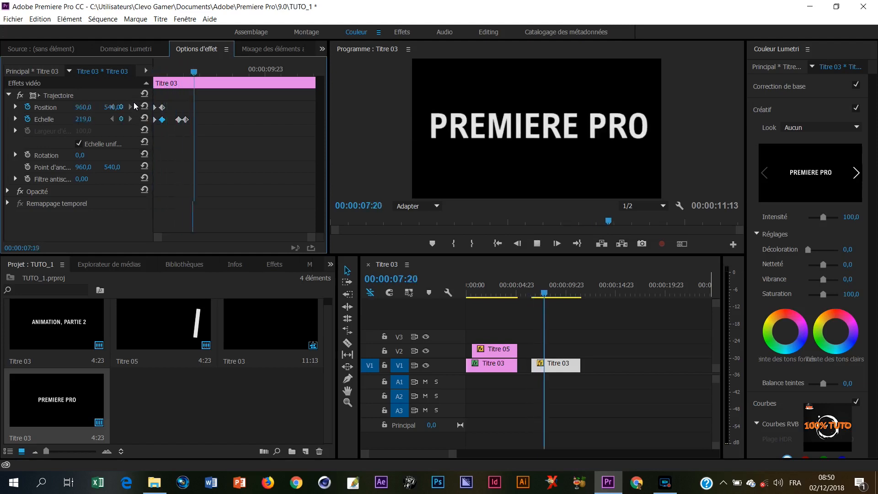
key("space")
left_click_drag(212, 70, 154, 72)
key("space")
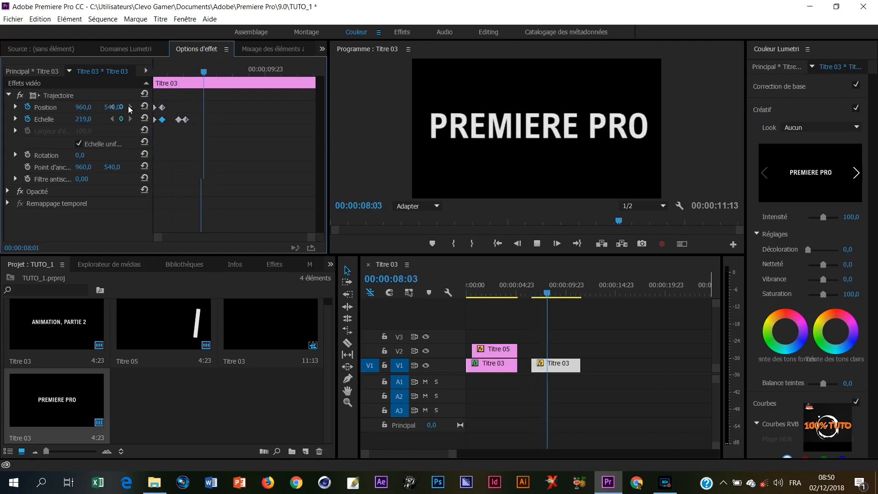
left_click(217, 73)
left_click_drag(217, 73, 188, 72)
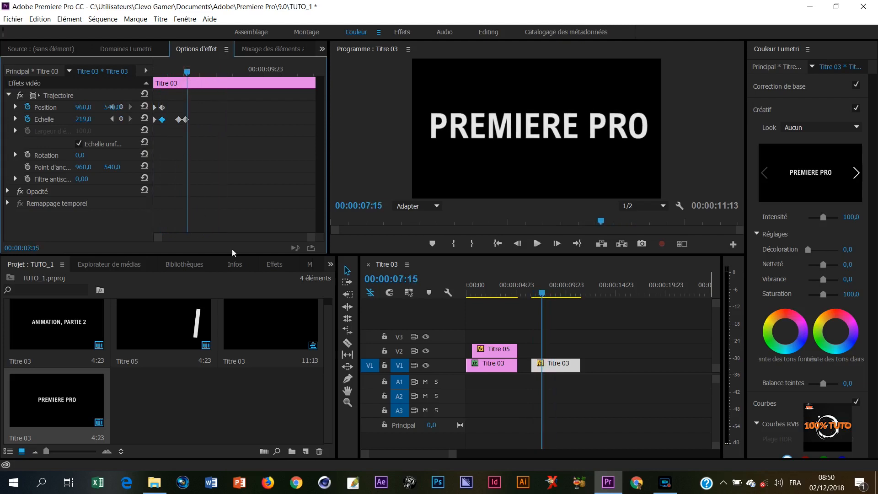
Step: Shift the last Echelle keyframe of the PREMIERE PRO clip slightly earlier and preview the animation from the clip's start
scroll(306, 236, "up", 5)
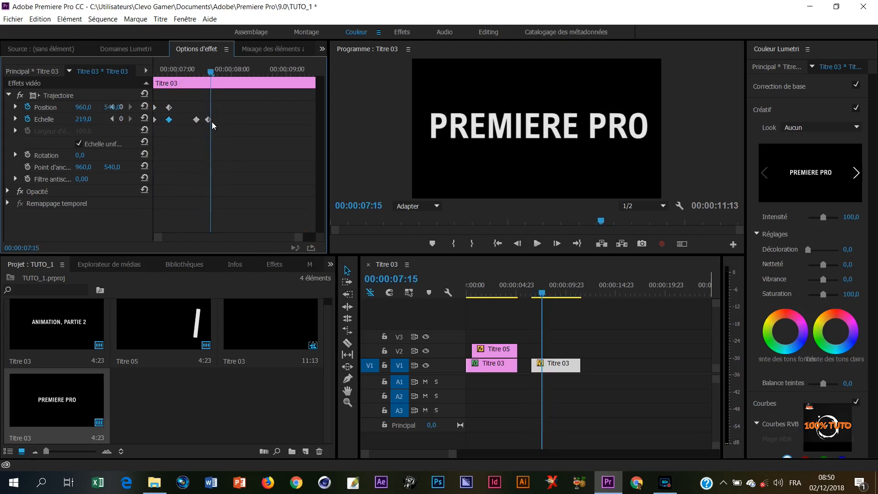
left_click_drag(208, 120, 205, 121)
left_click_drag(212, 73, 159, 73)
key("space")
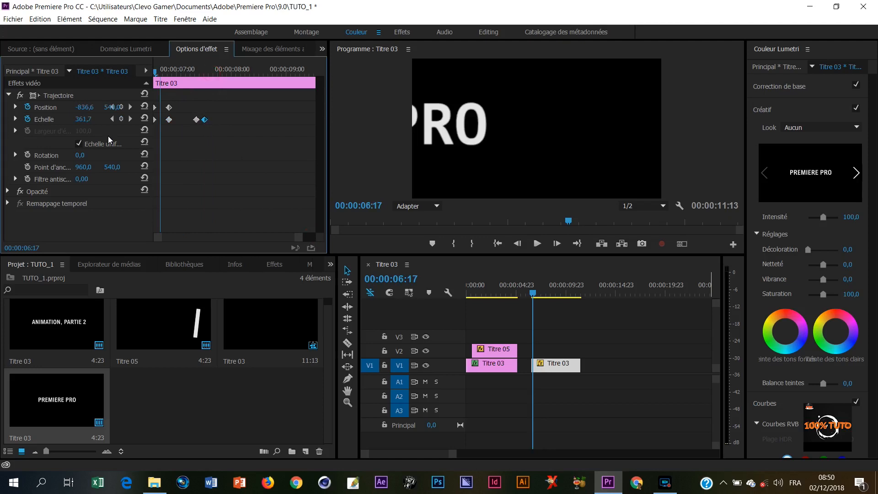
key("space")
Step: Add an Echelle keyframe of 100 at 00:00:07:15 on the PREMIERE PRO clip
left_click_drag(243, 71, 210, 89)
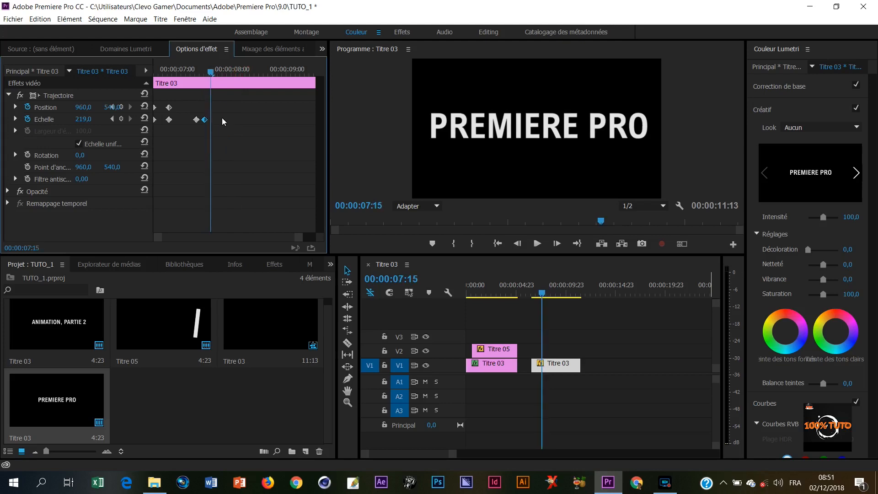
left_click(145, 119)
left_click(84, 119)
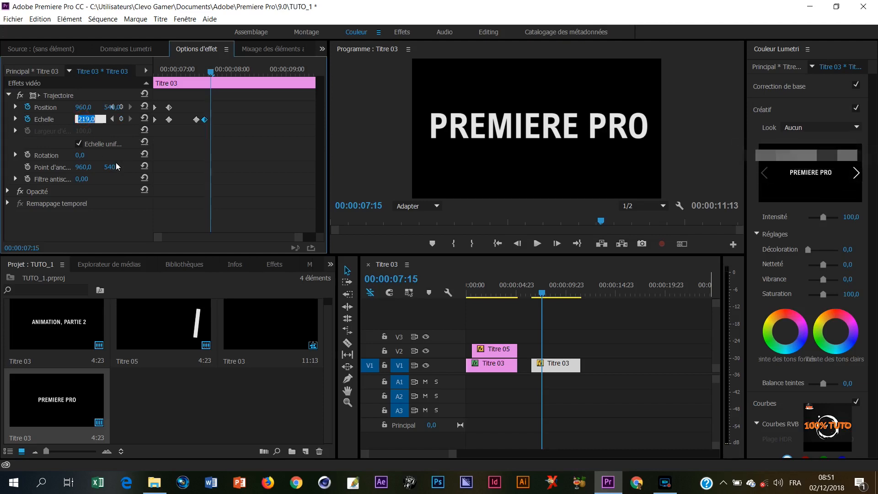
type("100")
key("Return")
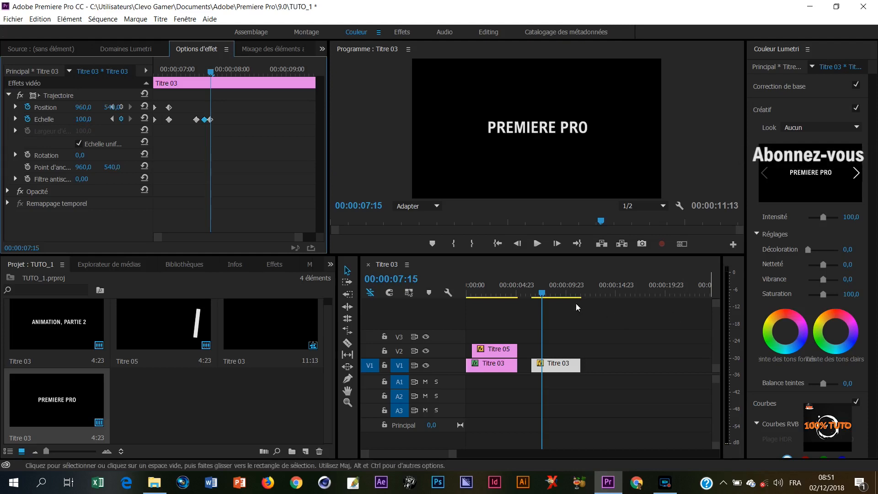
Step: Replay the PREMIERE PRO clip several times from just before its start to judge the slide-in and scale pulse
left_click_drag(540, 300, 526, 298)
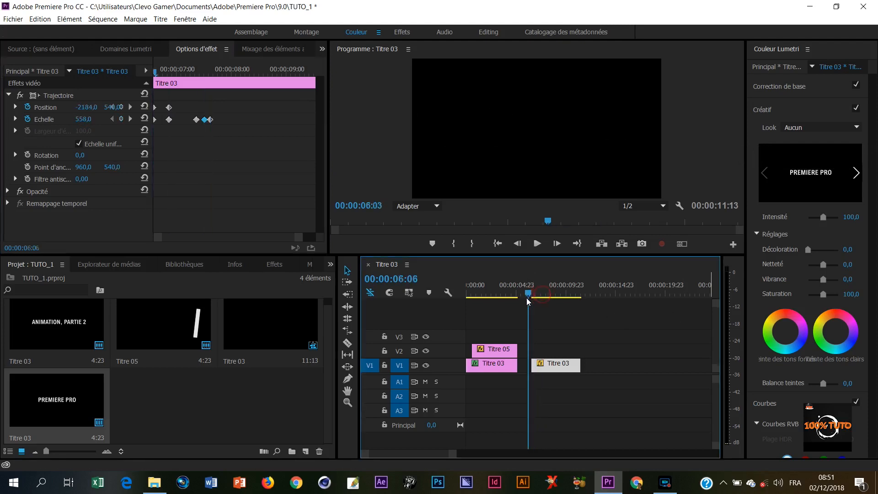
key("space")
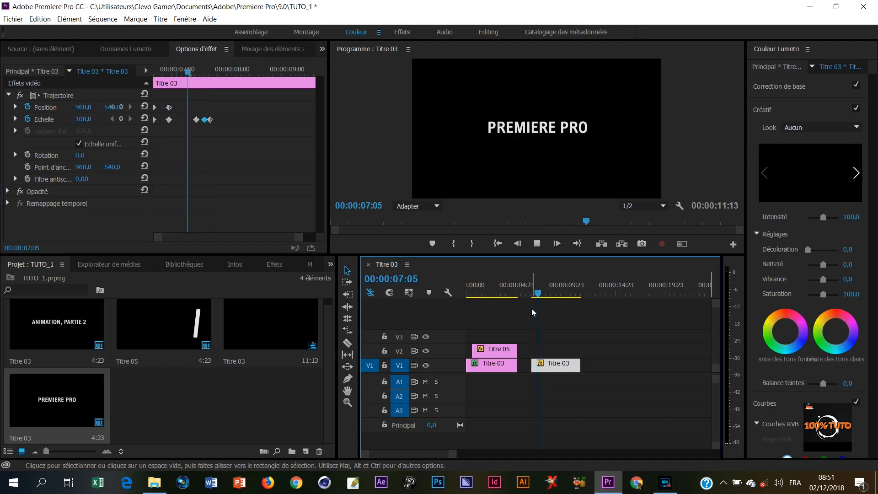
key("space")
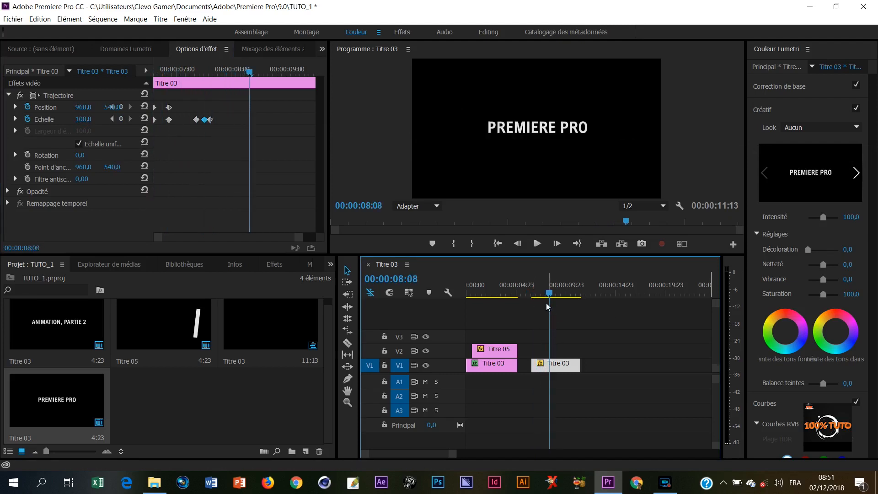
left_click(528, 294)
key("space")
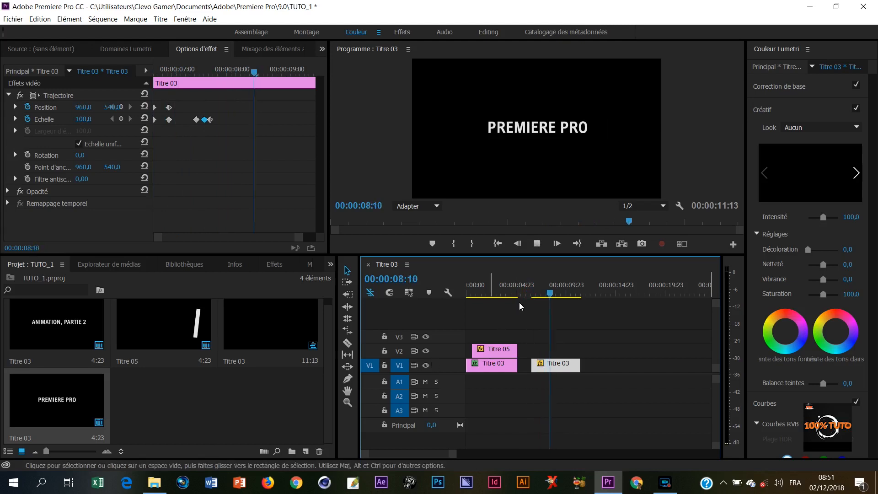
left_click(529, 293)
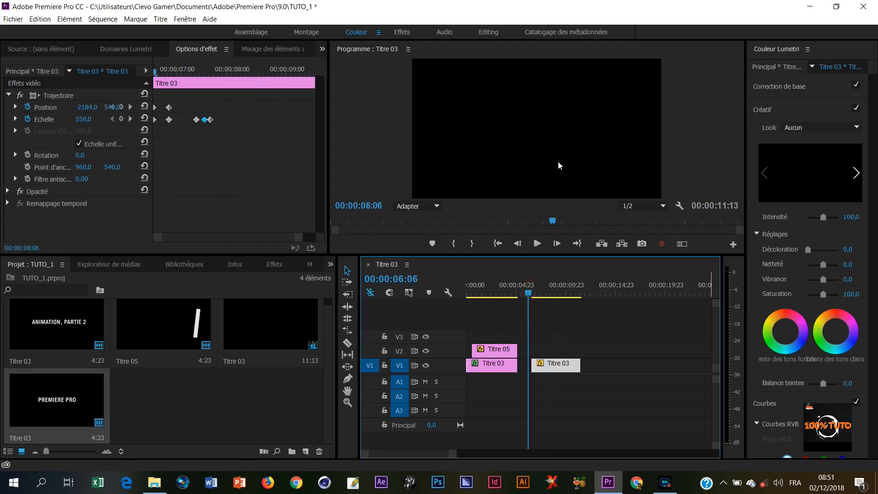
key("space")
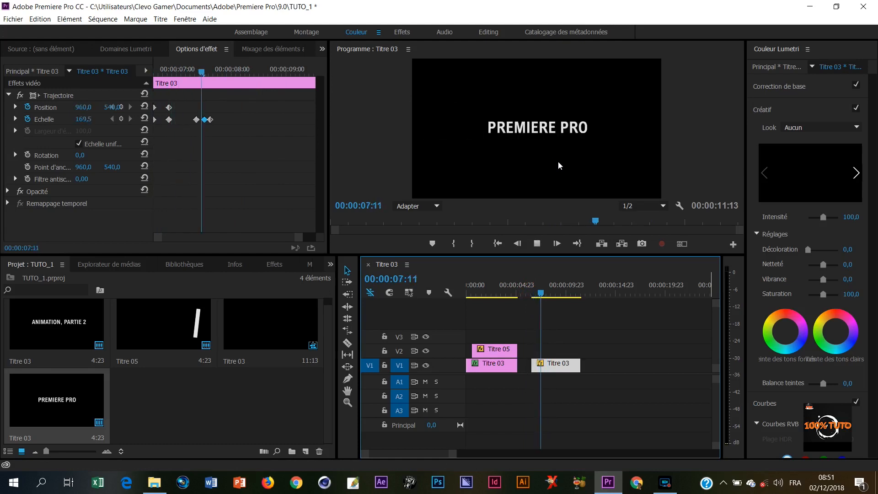
left_click(526, 293)
key("space")
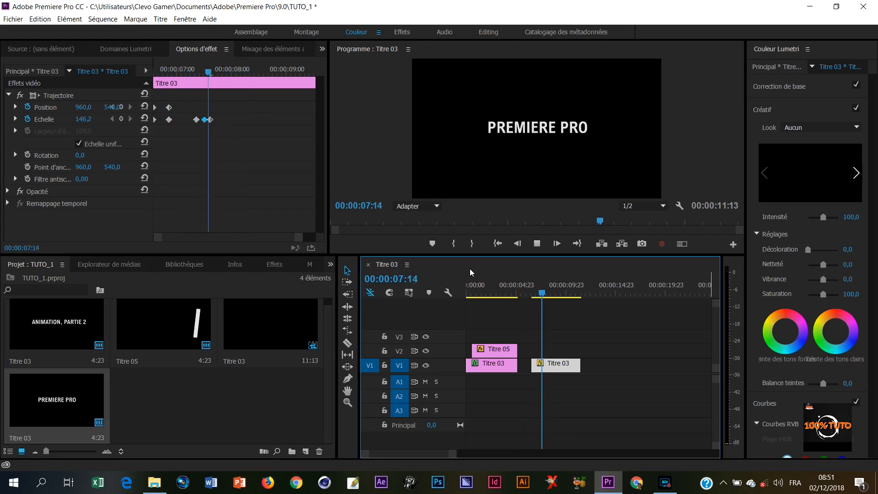
left_click(526, 295)
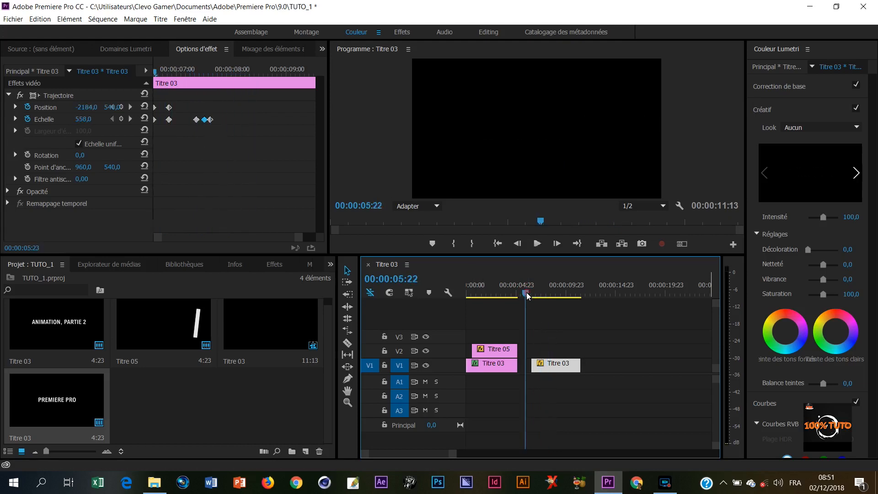
key("space")
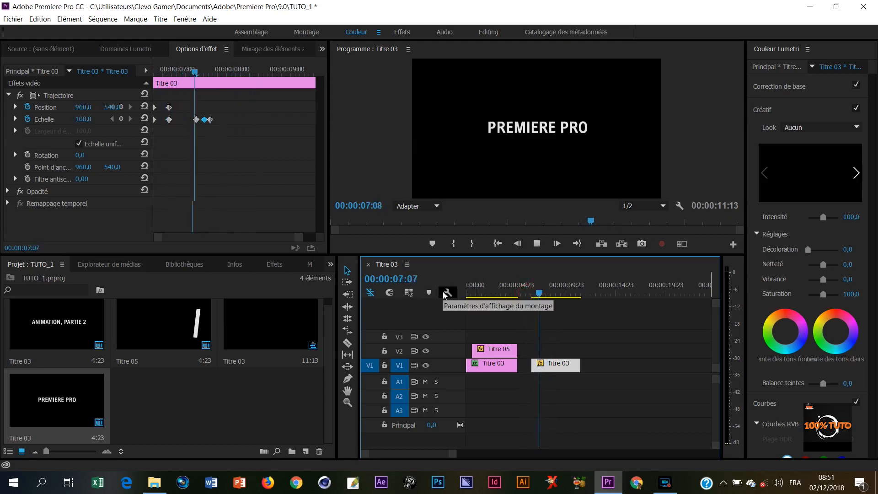
key("space")
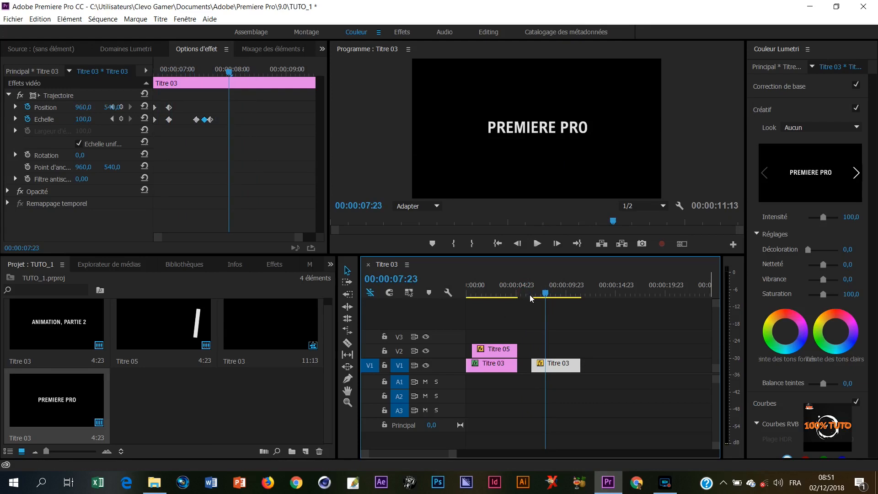
left_click(526, 295)
key("space")
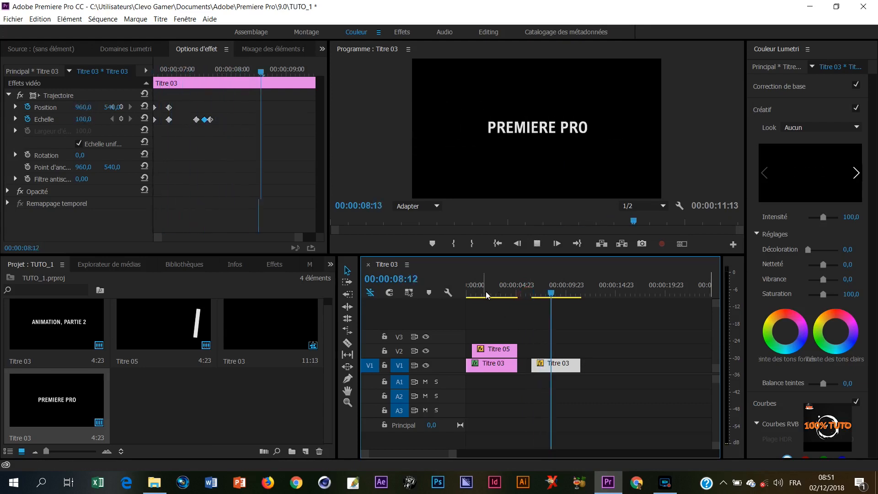
left_click(528, 295)
key("space")
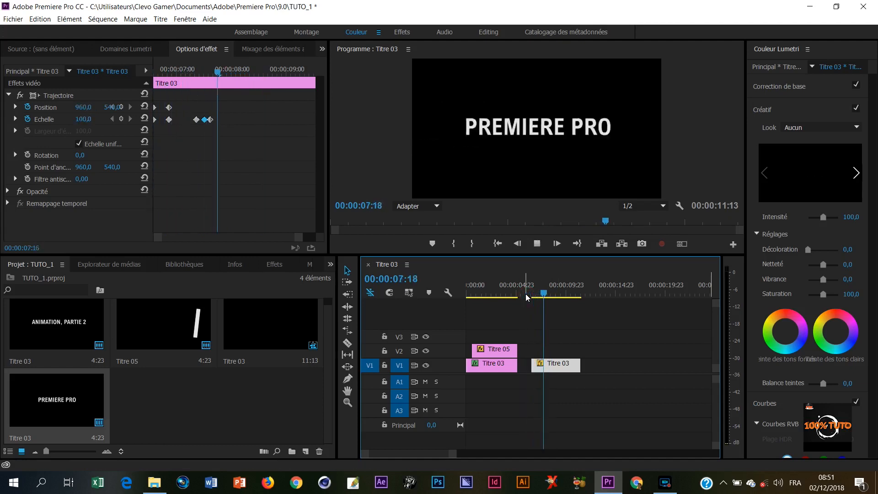
key("space")
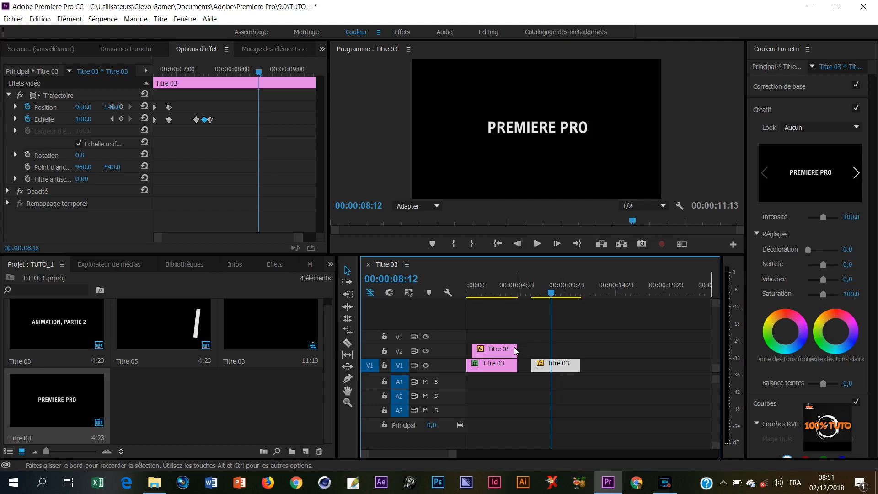
Step: Move the PREMIERE PRO clip directly against the end of the first title on V1 and place the playhead at its end, 00:00:10:01
left_click_drag(545, 366, 540, 367)
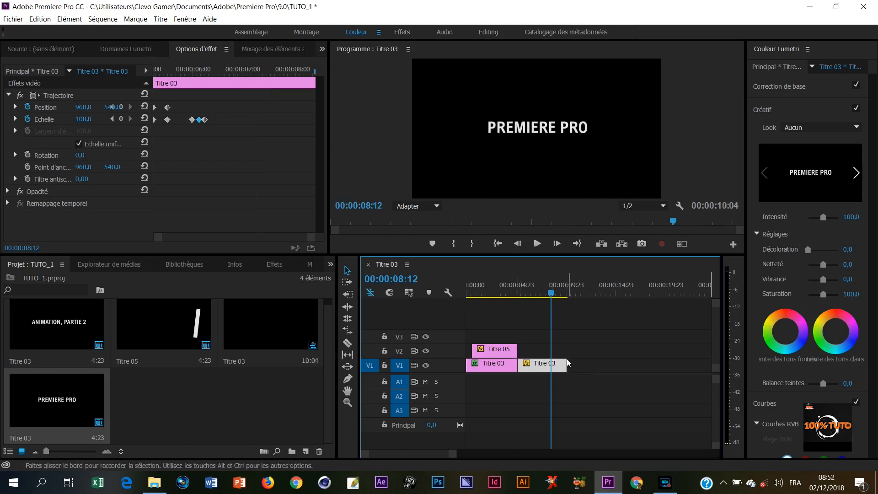
left_click(568, 293)
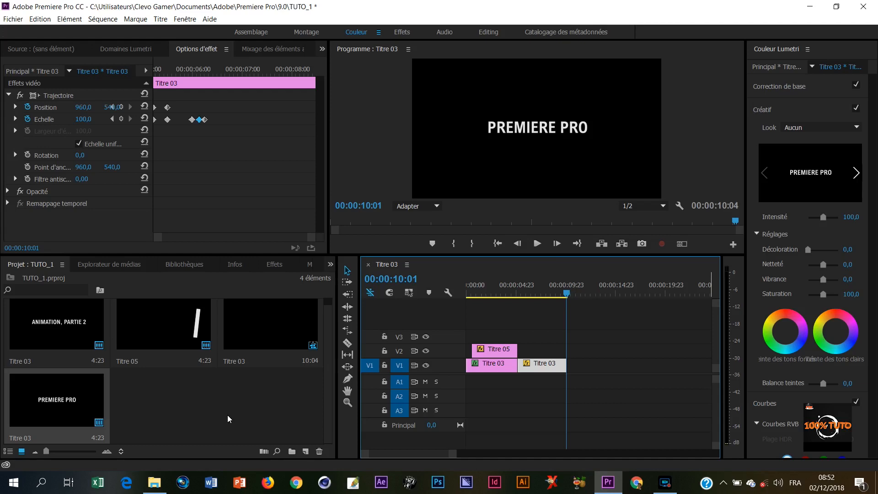
Step: Create a new title and draw a rectangle about 2034 x 1164 covering the whole frame
key("ctrl+t")
left_click(462, 291)
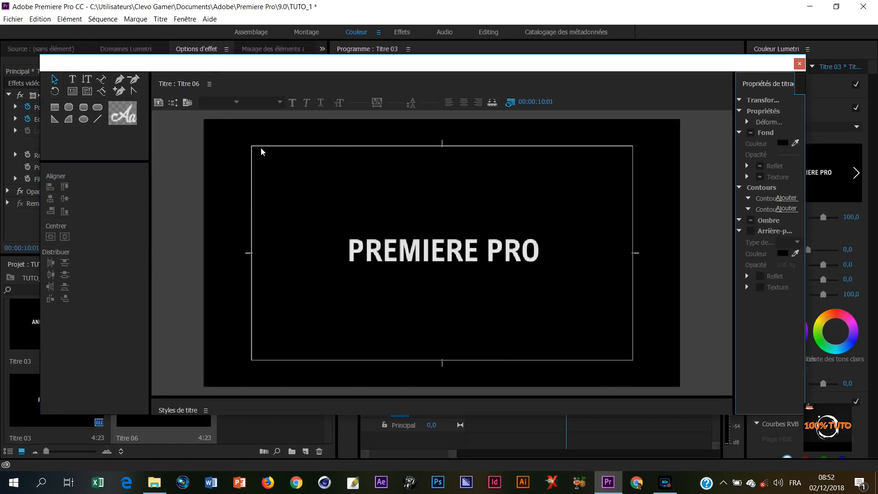
left_click(55, 107)
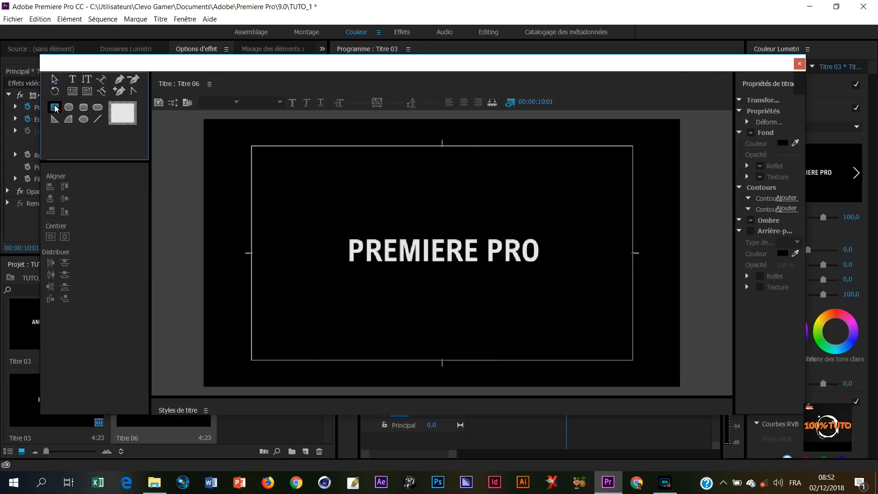
left_click_drag(203, 120, 724, 303)
left_click_drag(736, 337, 707, 412)
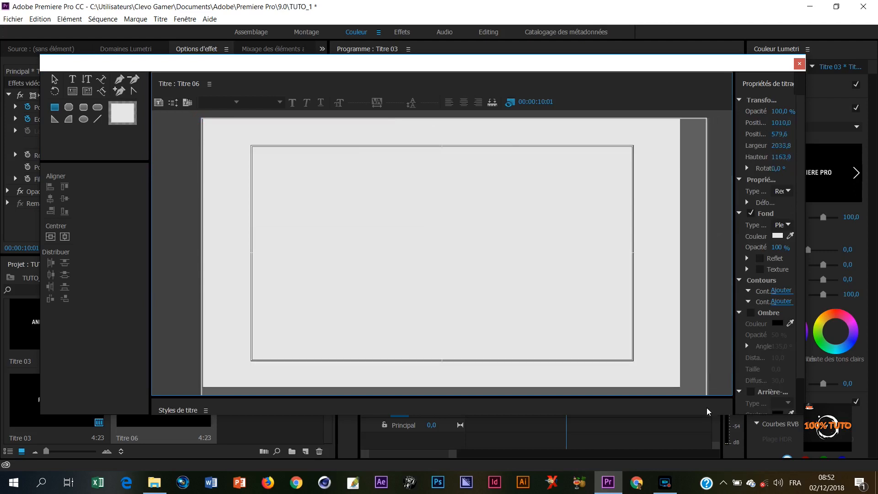
Step: Fill the full-frame rectangle with a saturated magenta and close the title editor
left_click(777, 236)
left_click(465, 304)
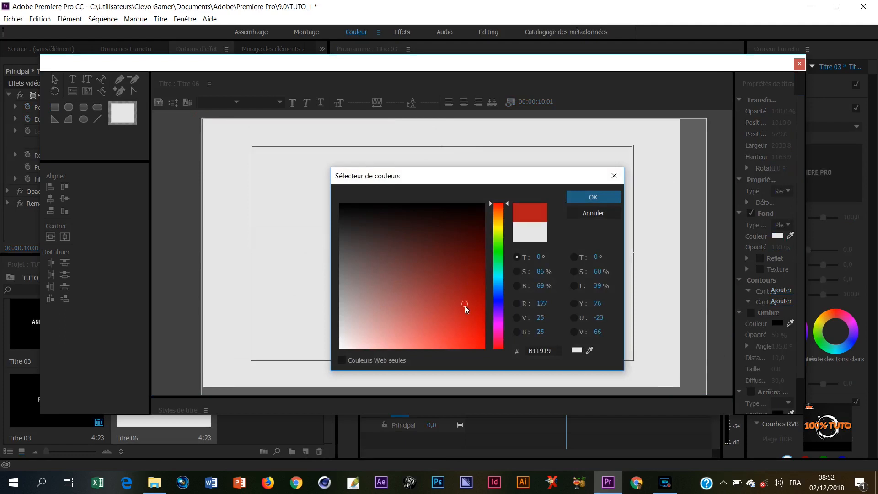
left_click(498, 329)
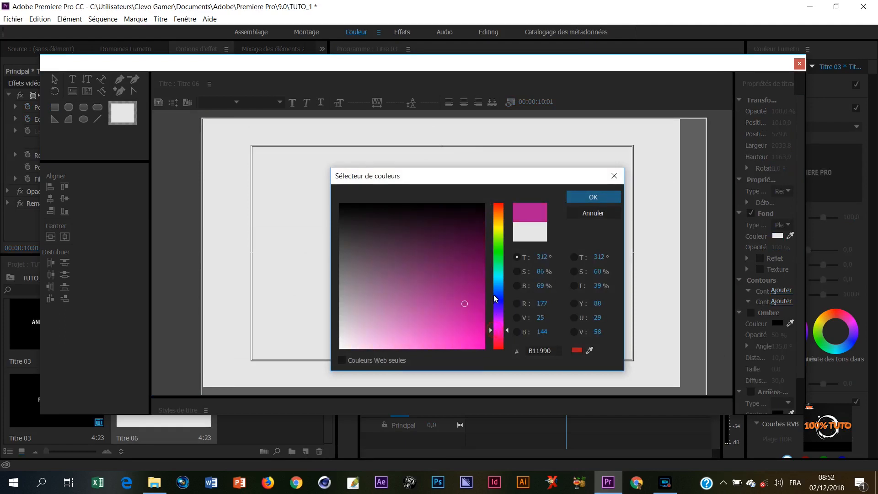
left_click(476, 327)
left_click(477, 313)
left_click(595, 197)
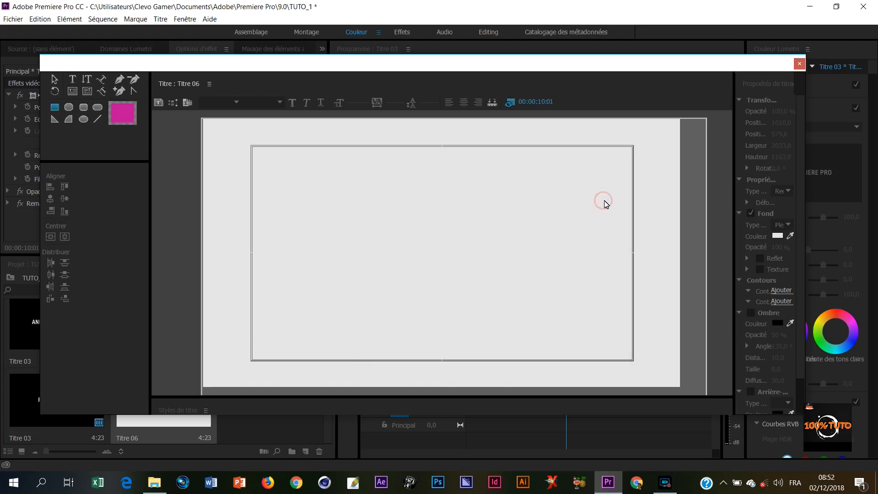
left_click(799, 65)
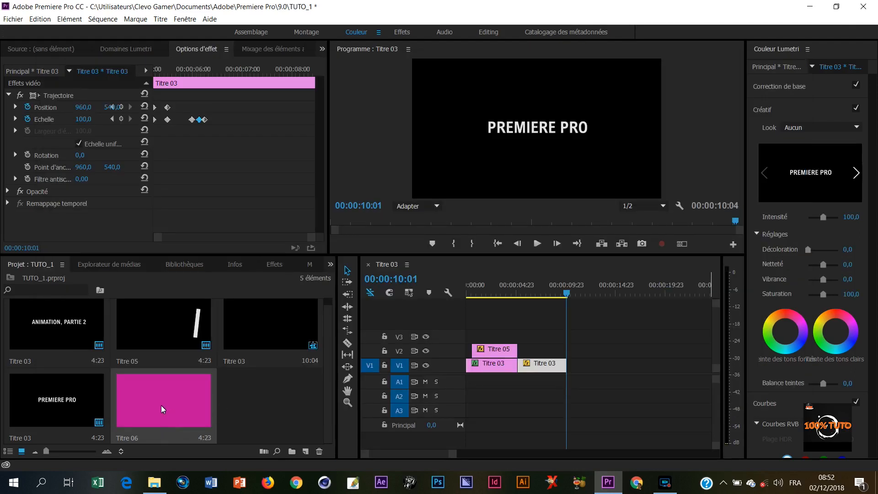
Step: Place the magenta title right after the PREMIERE PRO clip on V1 and duplicate it onto V2 directly above
left_click_drag(161, 405, 575, 375)
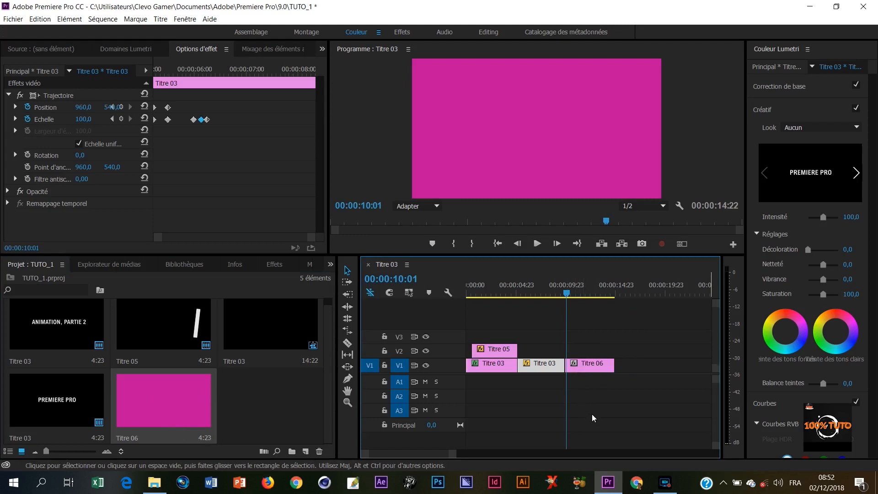
left_click(582, 366)
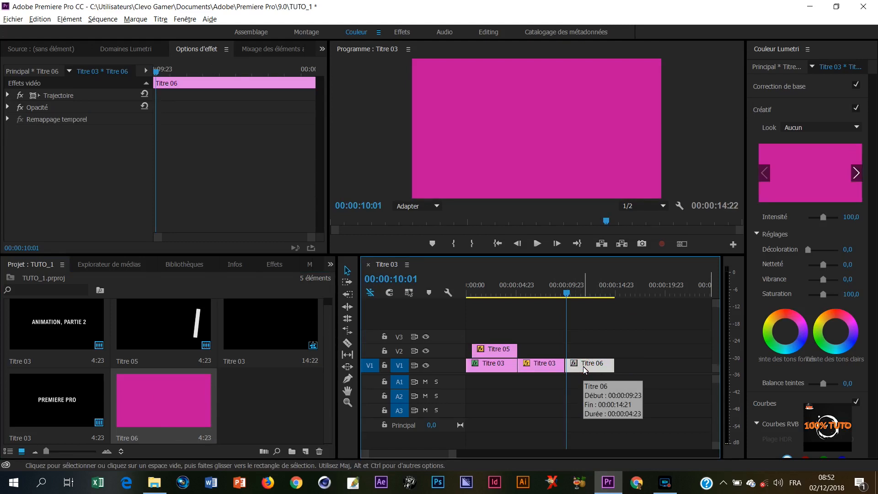
left_click(583, 366)
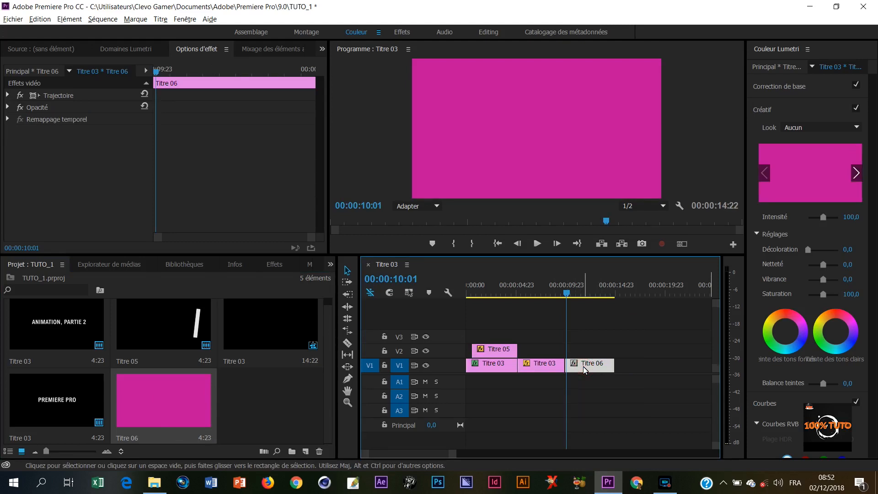
left_click_drag(583, 367, 584, 355)
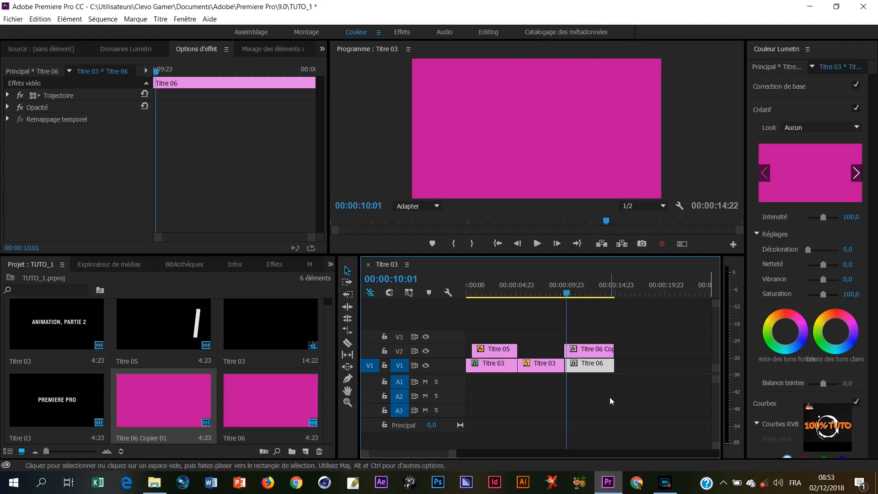
left_click_drag(584, 350, 584, 351)
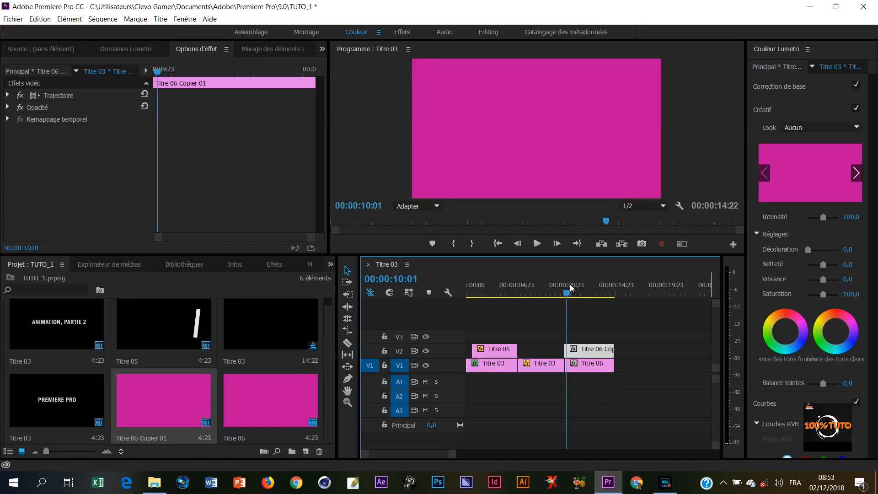
Step: Edit the magenta title copy on V2, lowering the rectangle's top edge to a height of about 556 so it covers only the lower part
mouse_move(567, 292)
left_mouse_down()
mouse_move(550, 298)
mouse_move(585, 298)
mouse_move(579, 300)
left_mouse_up()
left_click(595, 343)
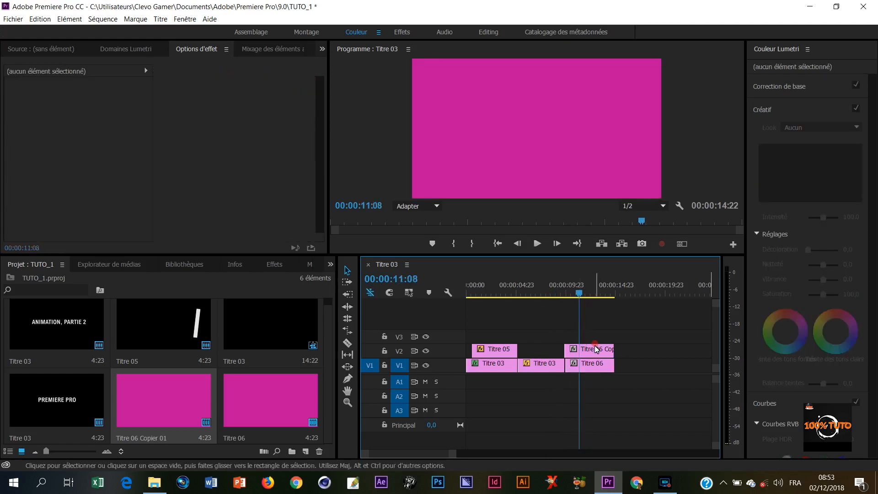
double_click(594, 348)
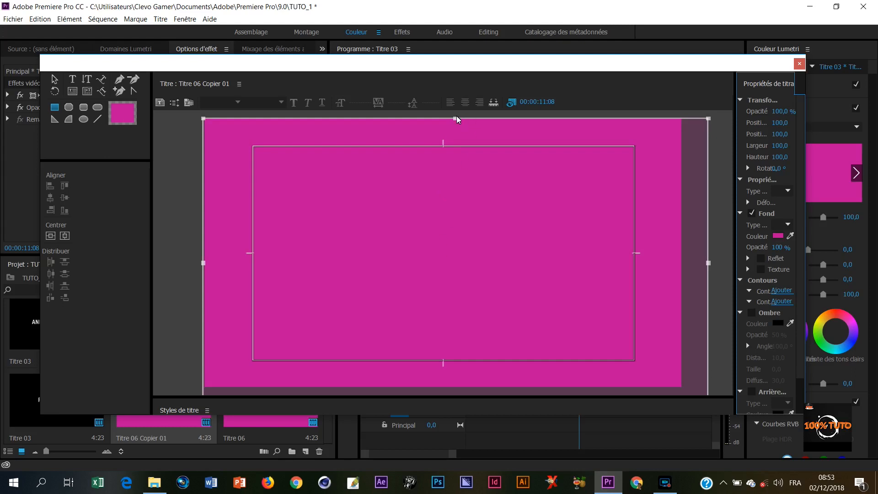
left_click(511, 103)
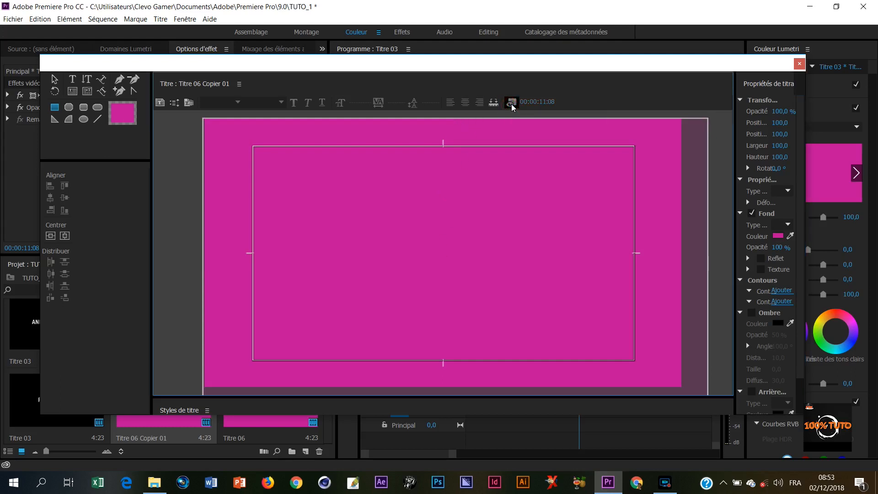
left_click(510, 104)
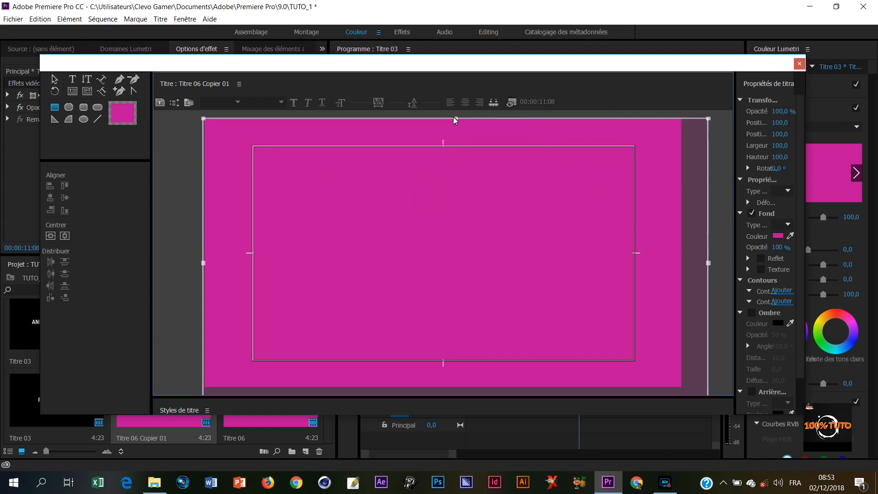
left_click_drag(458, 129, 455, 272)
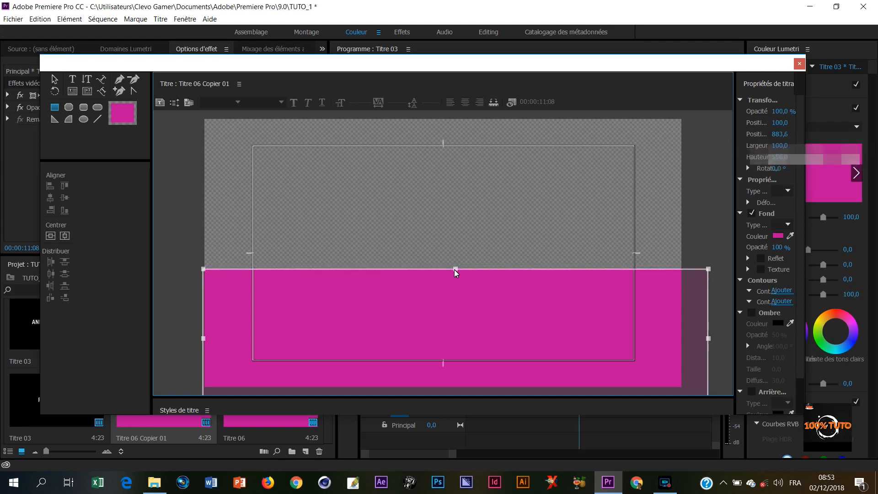
left_click(511, 103)
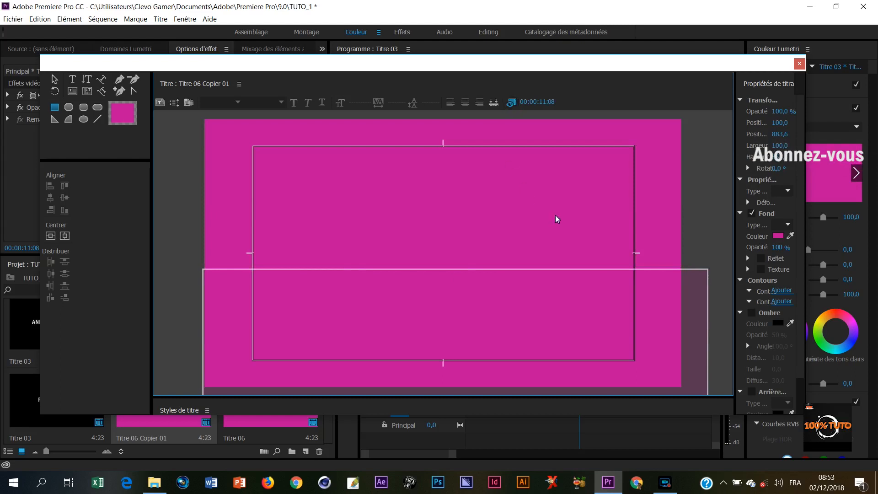
left_click(649, 359)
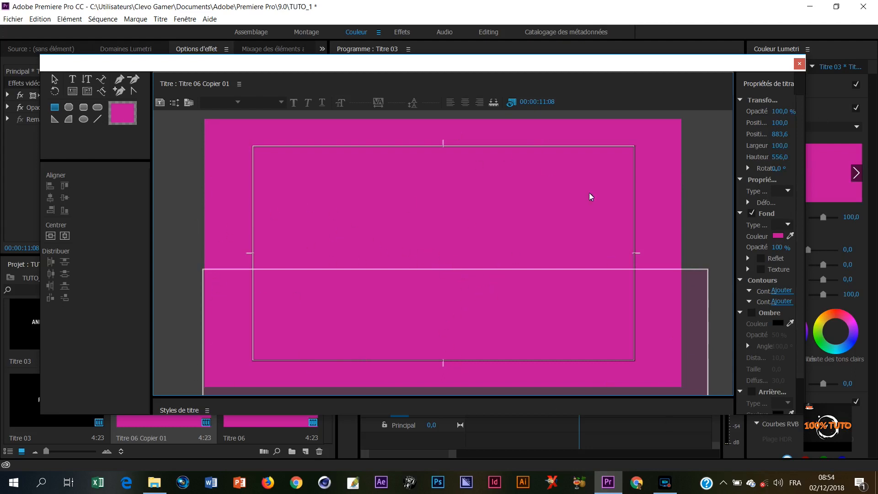
left_click(799, 65)
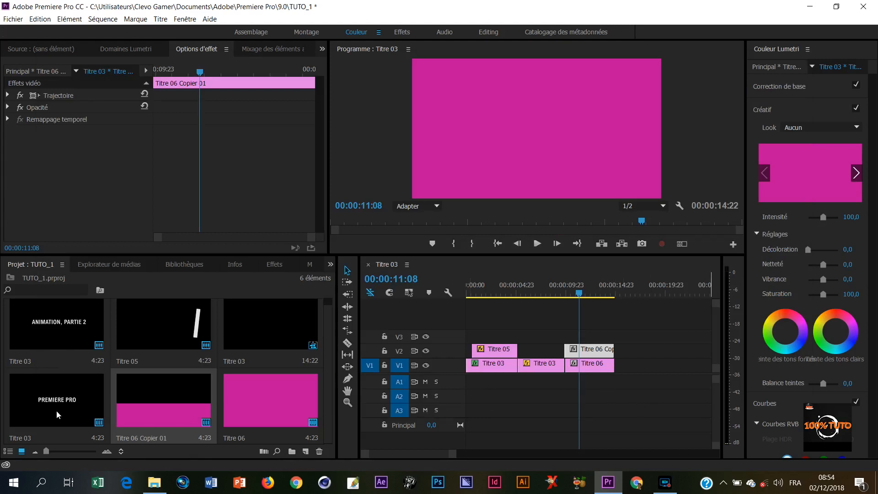
Step: Create a new title named Titre 07 and add the text FORMATION near the centre of the frame
scroll(137, 379, "down", 1)
key("ctrl+t")
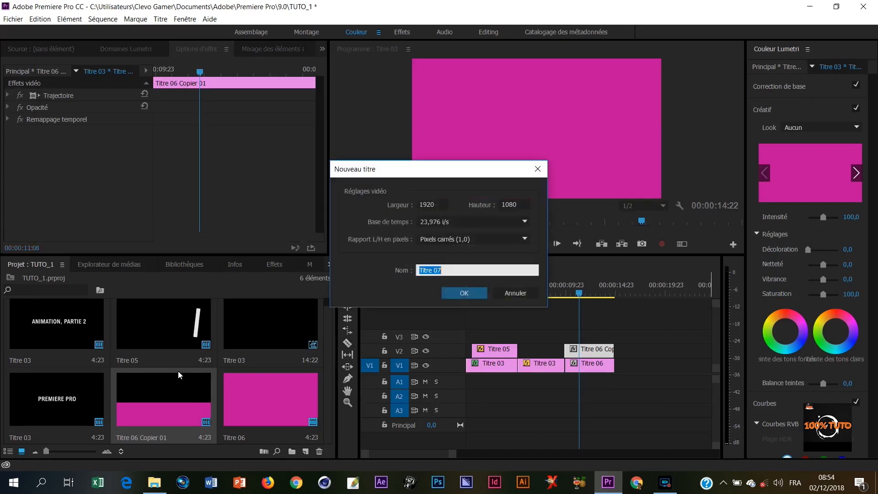
left_click(467, 293)
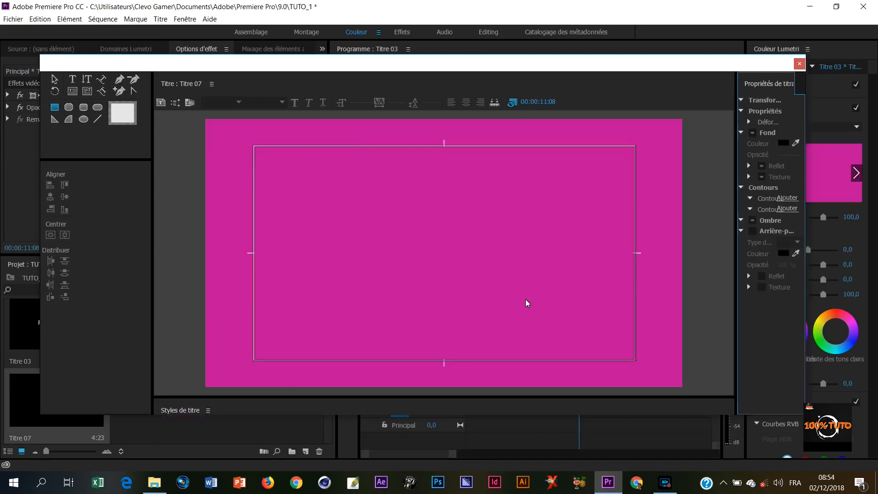
left_click(73, 79)
left_click(393, 272)
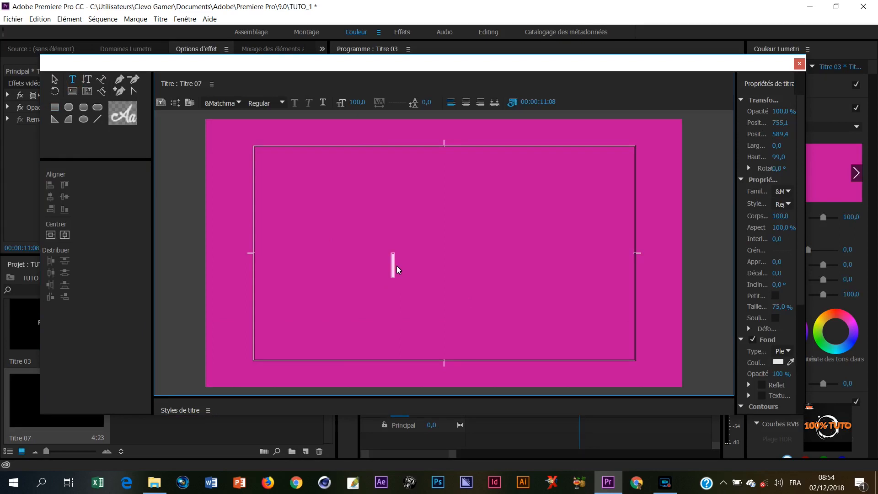
type("FORM")
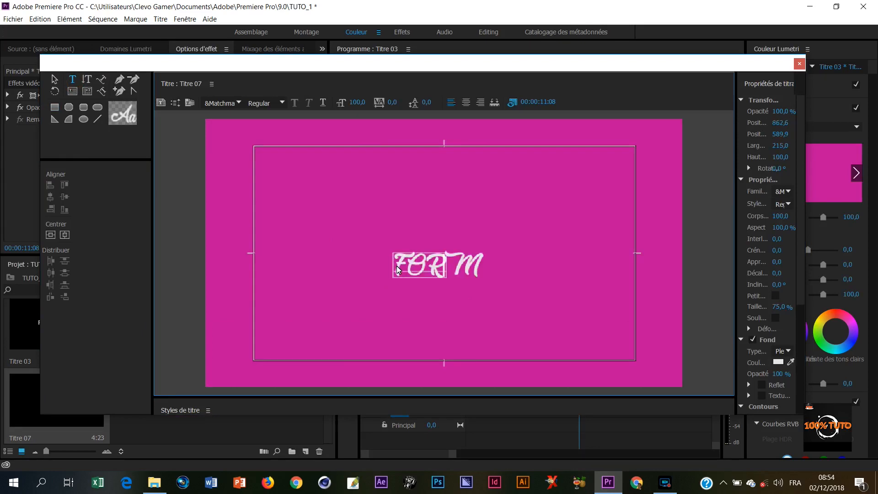
type("ATION")
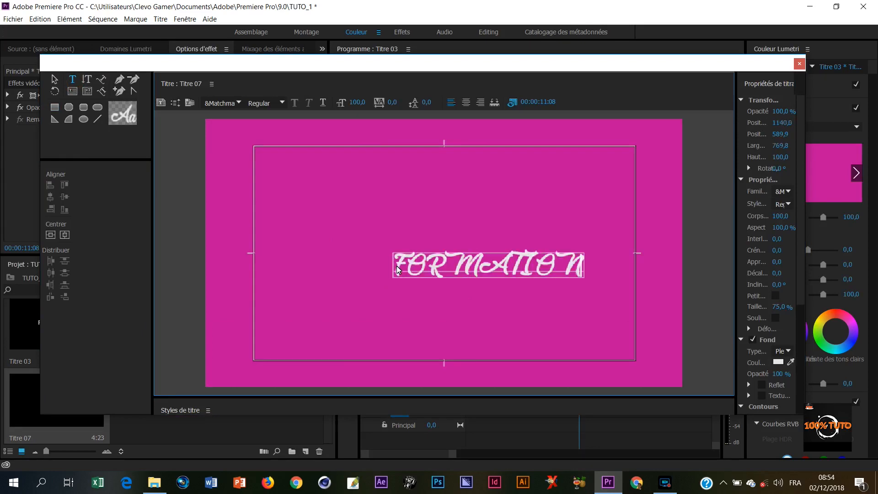
Step: Set the FORMATION text to bold Arial Nova Condensed and close the title editor
key("ctrl+a")
left_click(217, 109)
type("Ari")
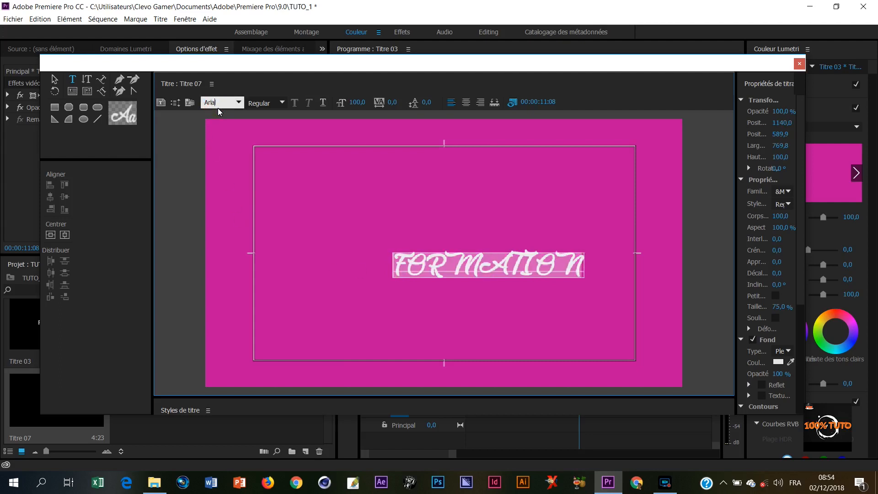
key("Return")
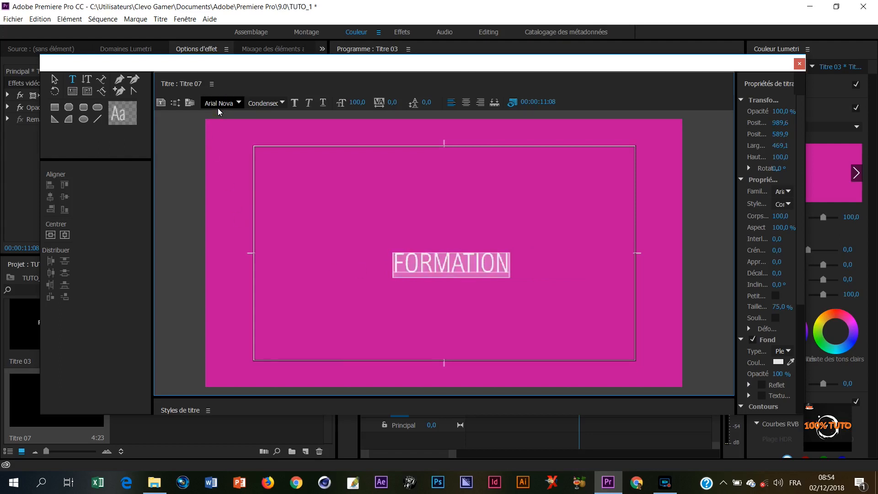
left_click(295, 103)
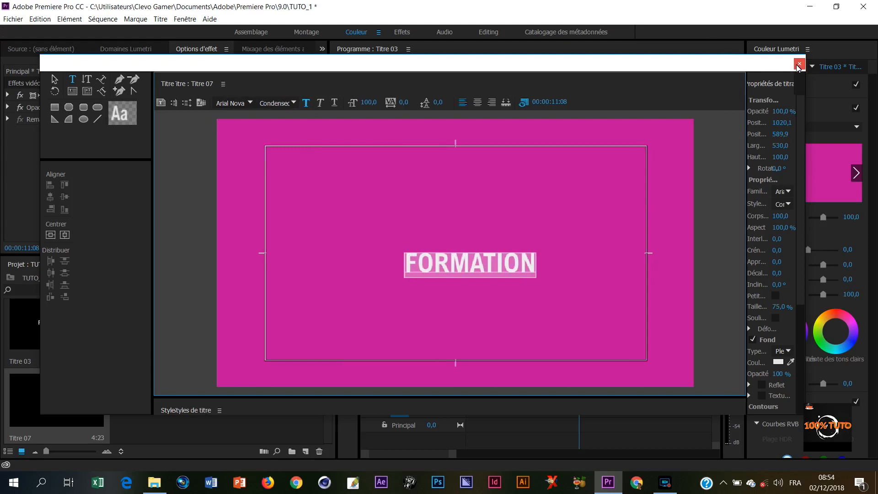
left_click(798, 65)
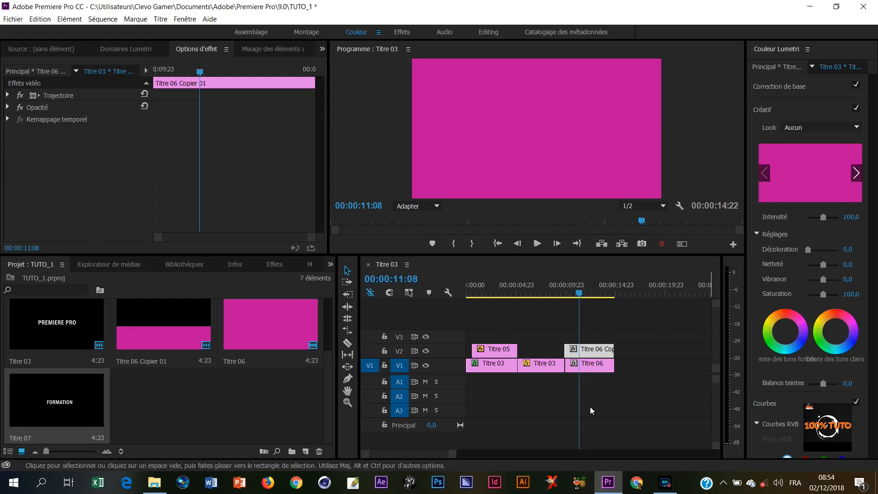
Step: Move the half-frame magenta clip up to V3 and place the FORMATION title on V2 between the two magenta clips
left_click_drag(596, 355, 596, 340)
left_click(46, 407)
left_click_drag(46, 407, 564, 350)
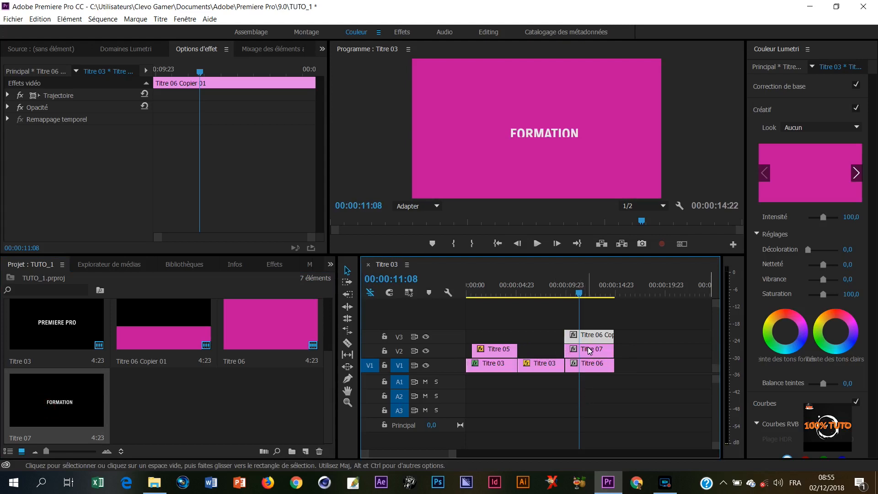
mouse_move(581, 295)
left_mouse_down()
mouse_move(590, 295)
mouse_move(554, 304)
mouse_move(580, 302)
left_mouse_up()
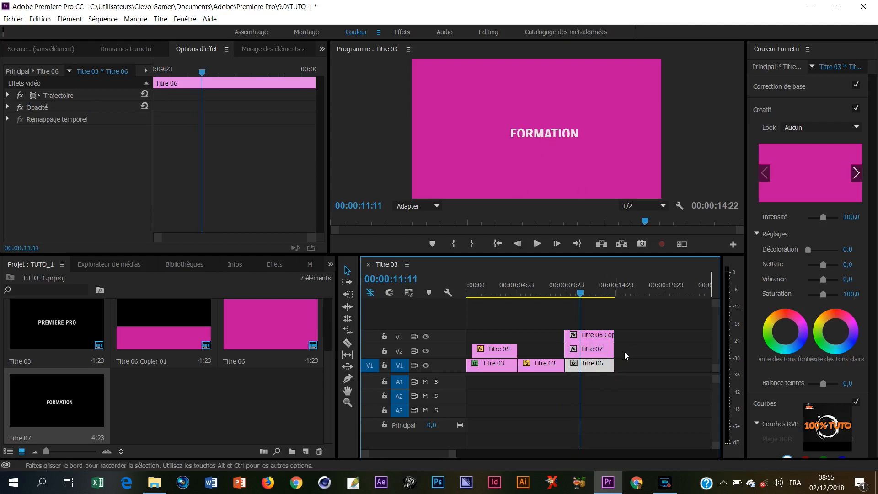
Step: Reopen the FORMATION title, raise the text to a vertical position of about 571.5 so it clears the lower magenta rectangle, and close the editor
left_click(587, 349)
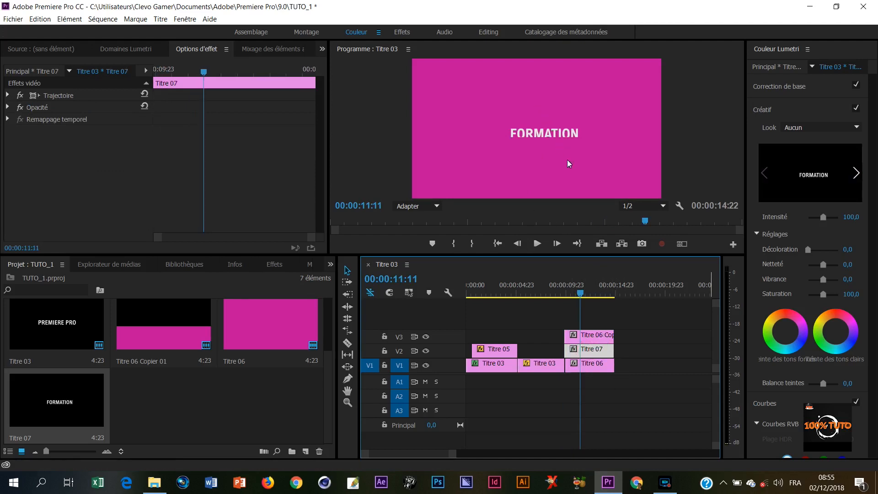
left_click_drag(593, 354, 596, 351)
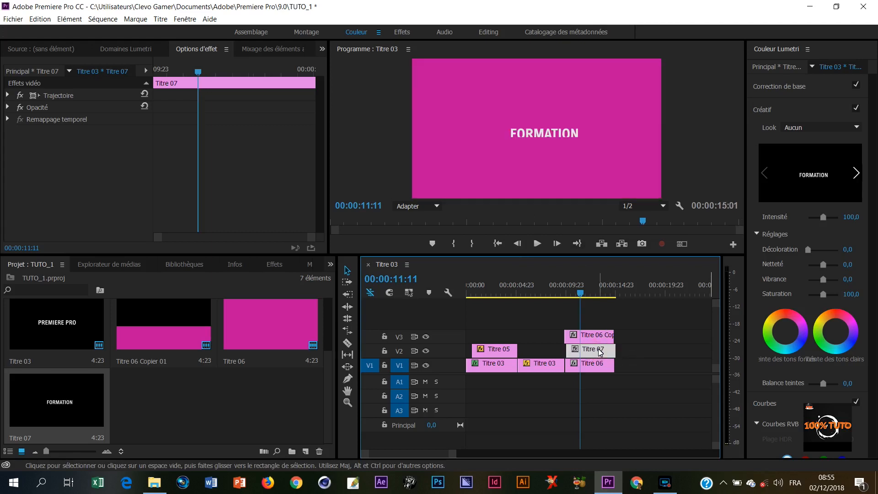
left_click_drag(604, 353, 599, 353)
double_click(599, 353)
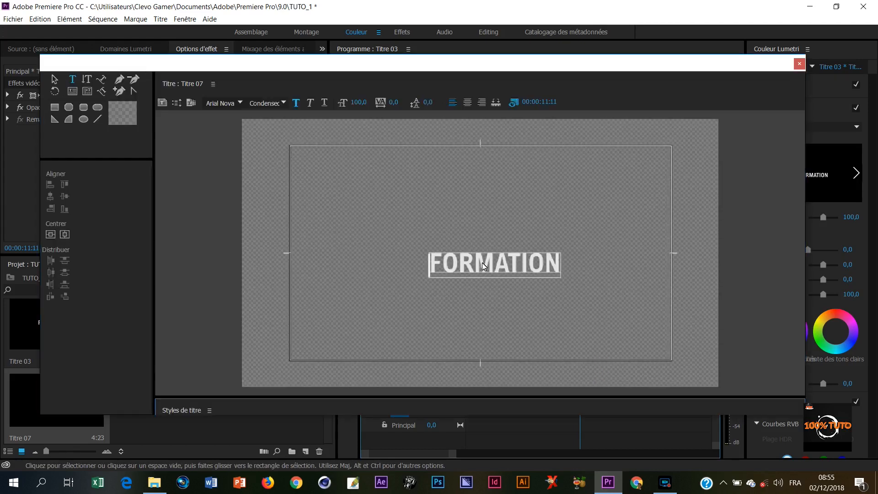
left_click(54, 80)
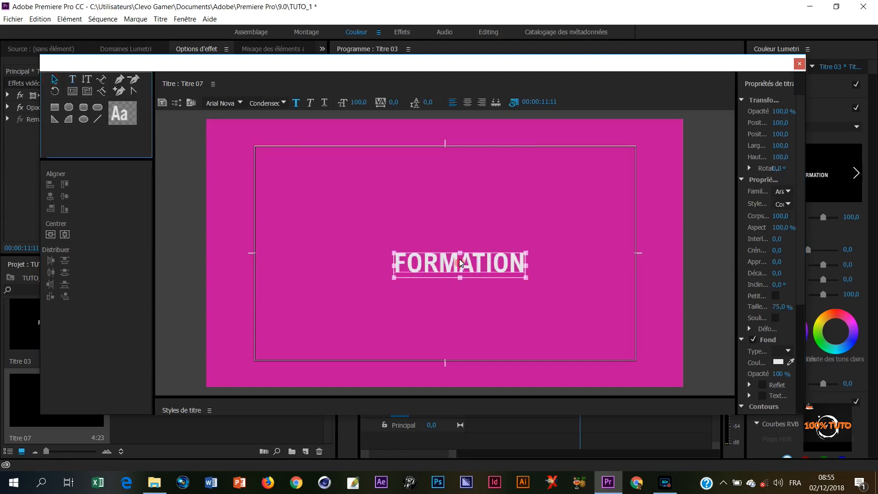
left_click_drag(460, 262, 459, 258)
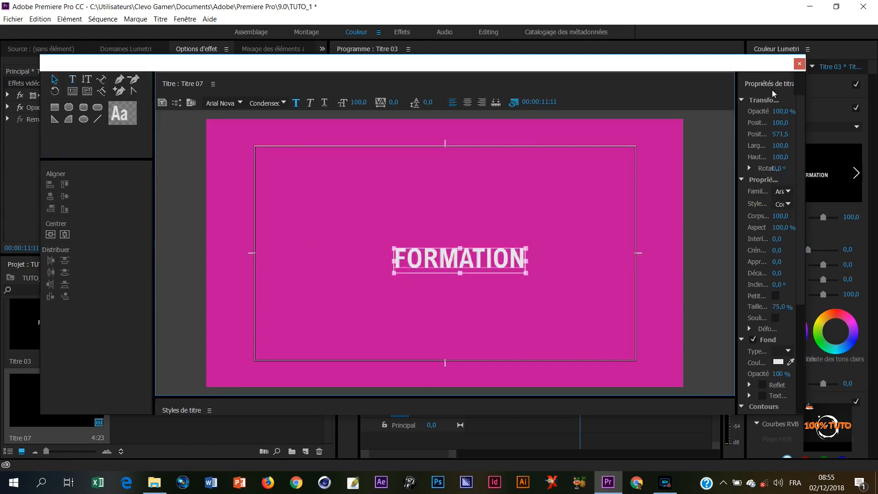
left_click(800, 64)
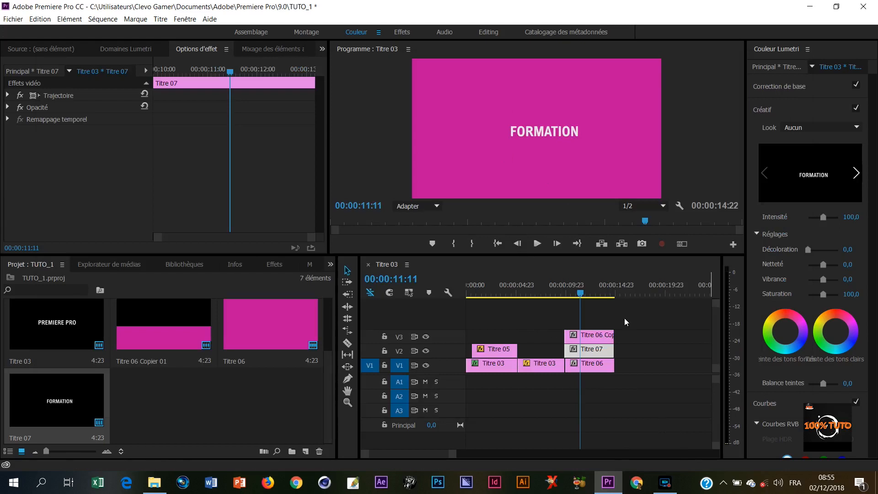
Step: At 00:00:10:01, increase the FORMATION clip's vertical Position until the text is hidden behind the lower magenta rectangle
left_click(201, 83)
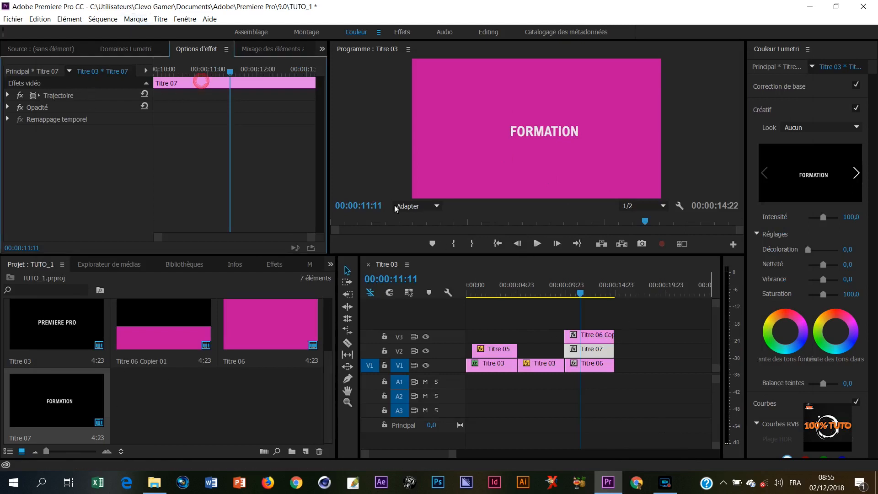
left_click_drag(582, 294, 567, 308)
key("Left")
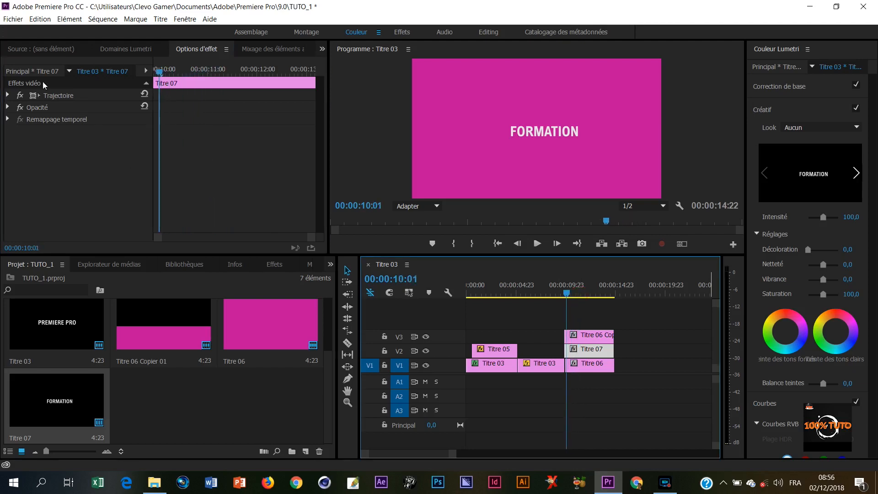
left_click(7, 95)
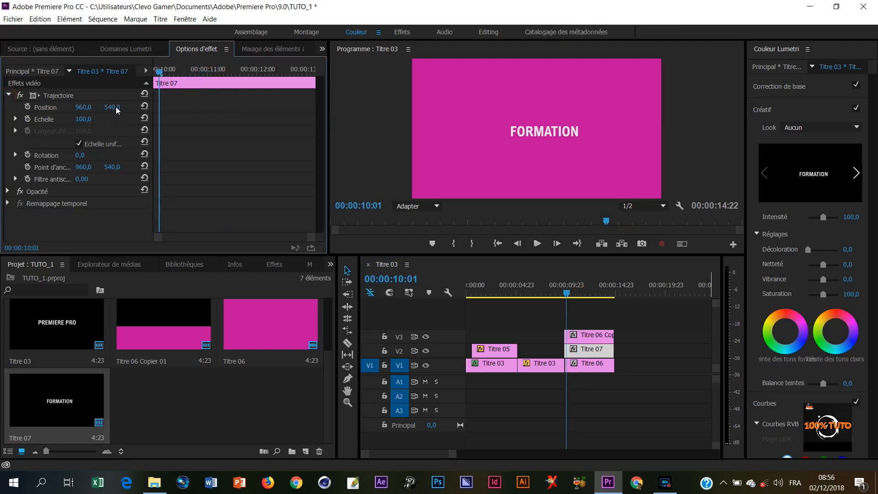
left_click_drag(114, 107, 145, 103)
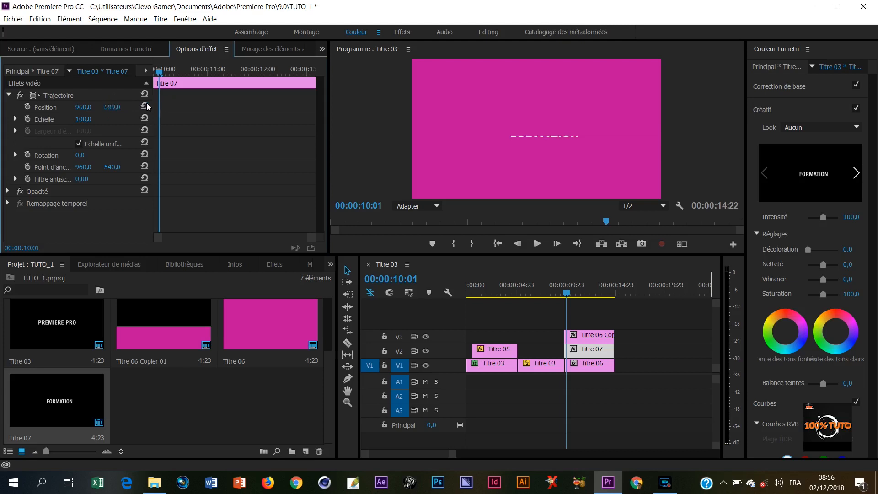
left_click_drag(127, 108, 108, 132)
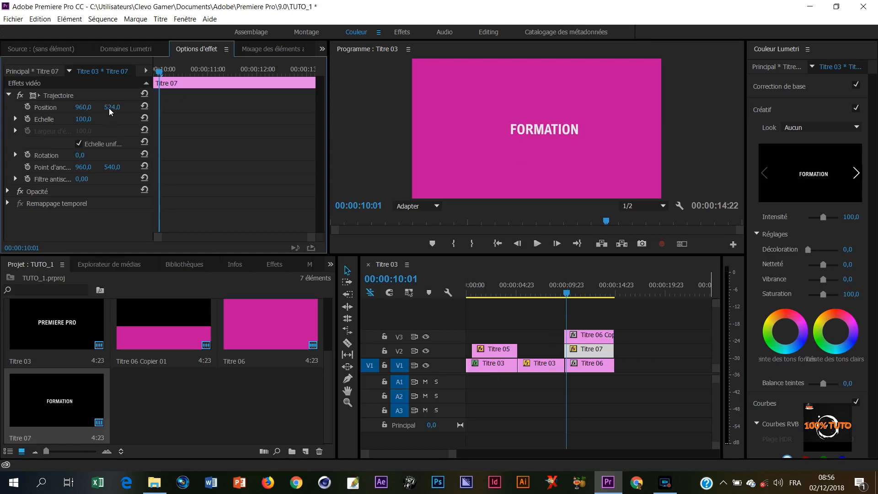
left_click_drag(109, 109, 166, 104)
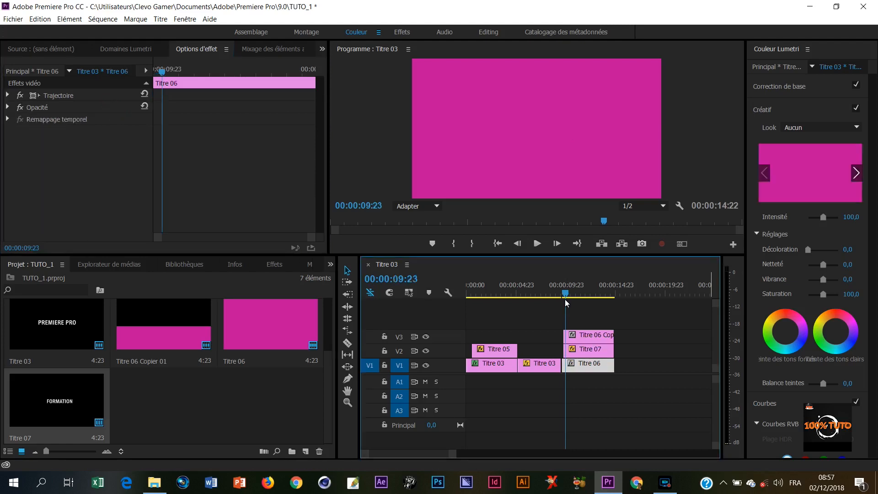
Step: Place the playhead at 00:00:09:19 and align the starts of the three stacked clips on V1, V2 and V3 to it
left_click_drag(565, 299, 564, 299)
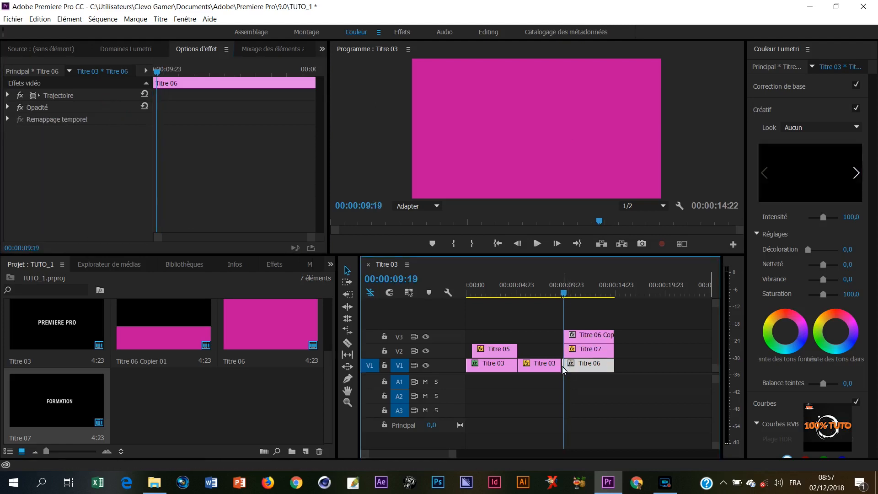
left_click_drag(447, 458, 421, 460)
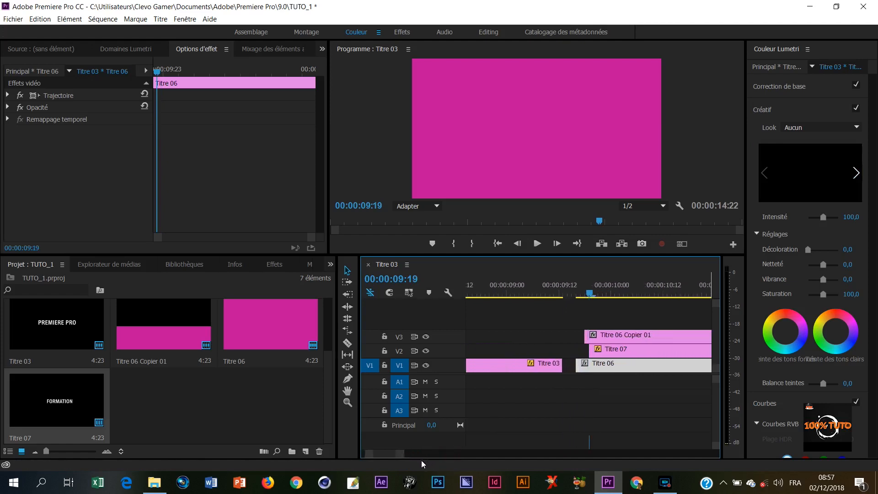
left_click_drag(585, 338, 588, 369)
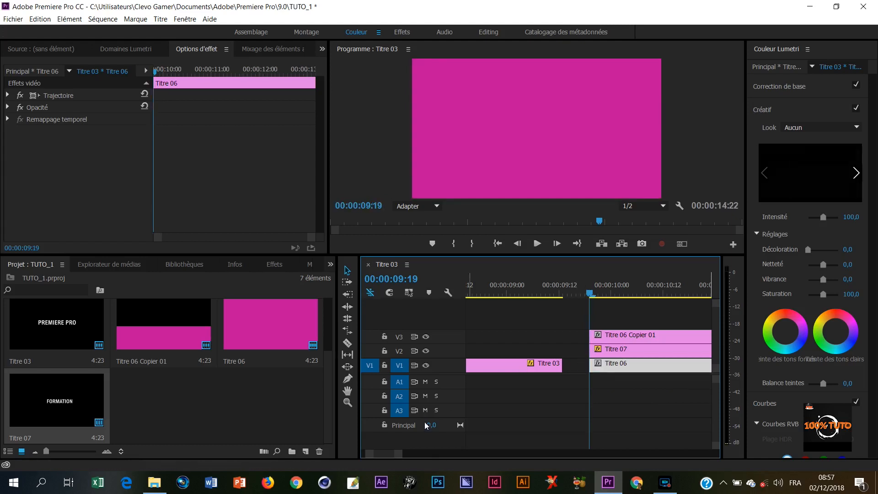
left_click_drag(397, 455, 444, 463)
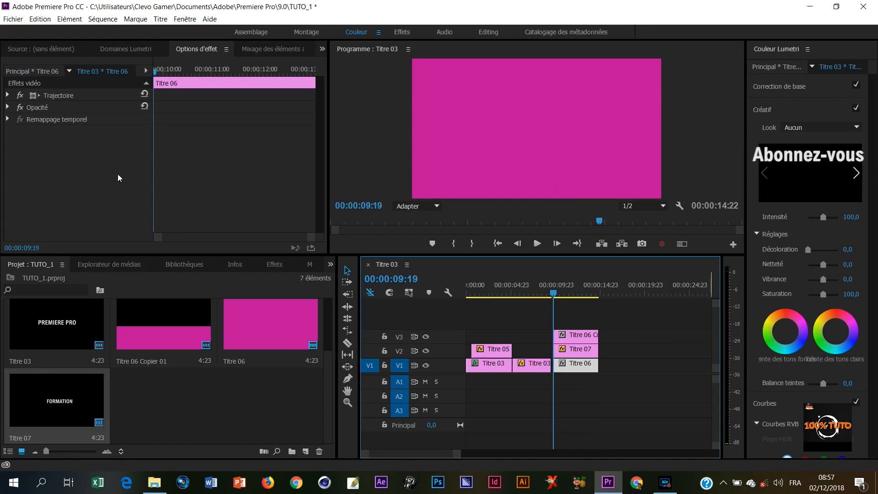
left_click(8, 95)
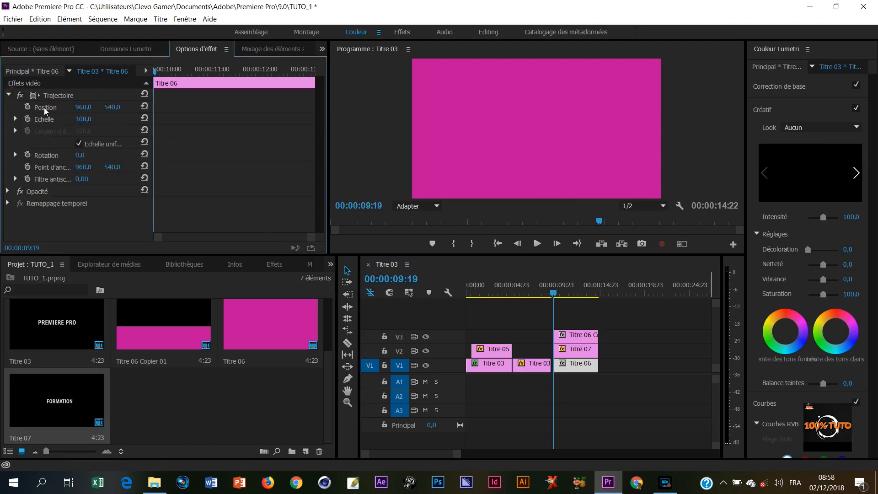
left_click(28, 107)
left_click_drag(154, 76, 164, 77)
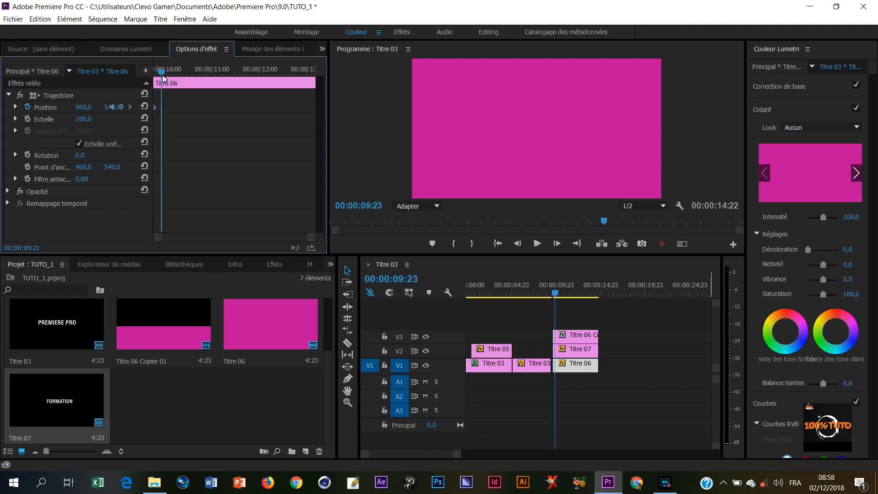
left_click(147, 108)
key("ctrl+z")
Step: Select the FORMATION clip on V2 and start keyframing its Position at 00:00:09:20 with the text hidden
left_click(577, 352)
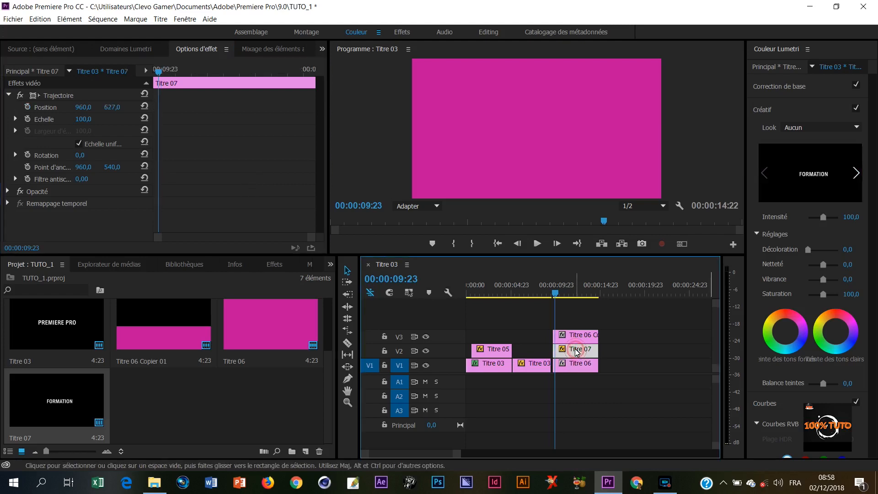
left_click(156, 74)
left_click_drag(157, 75, 155, 75)
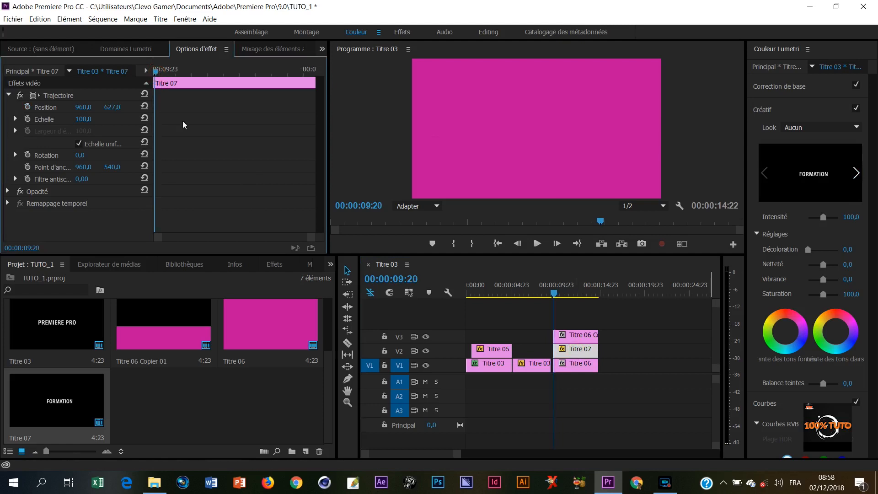
left_click(28, 107)
Step: At 00:00:10:01, reset the FORMATION clip's Position to 960, 540 to keyframe the rise, and preview it
key("Right")
key("Right")
key("Right")
key("Right")
key("Right")
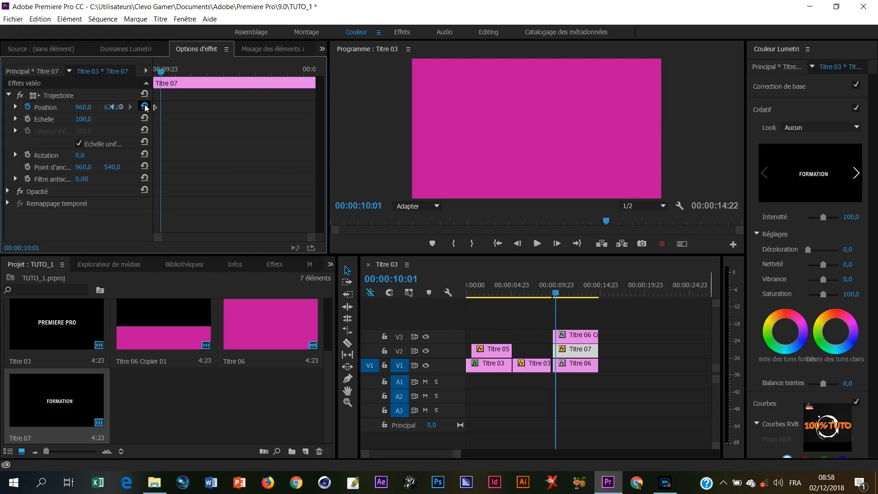
left_click(145, 107)
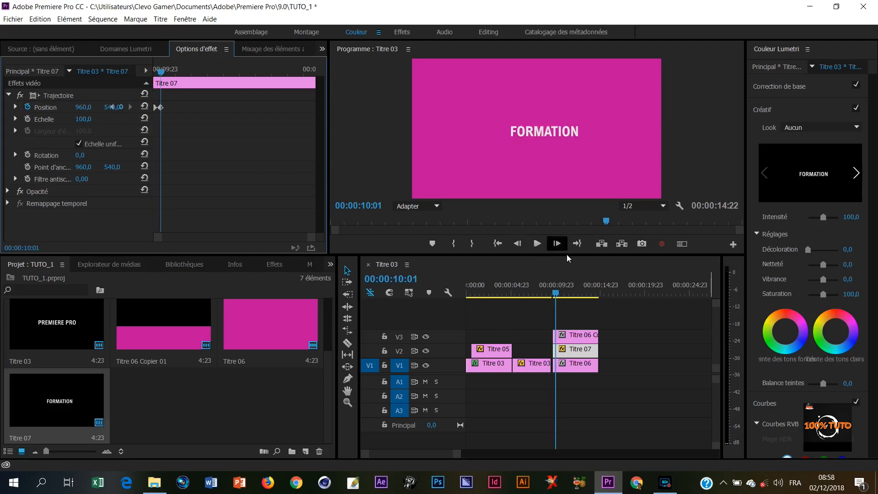
left_click_drag(555, 294, 553, 295)
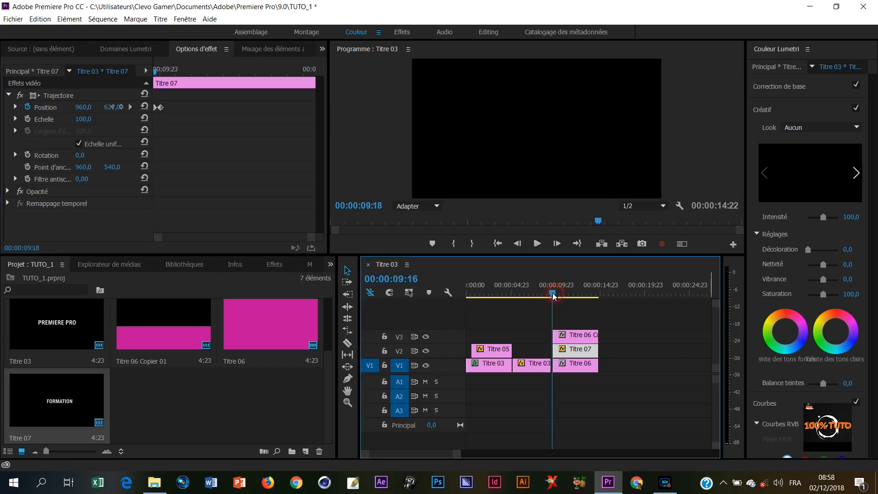
key("space")
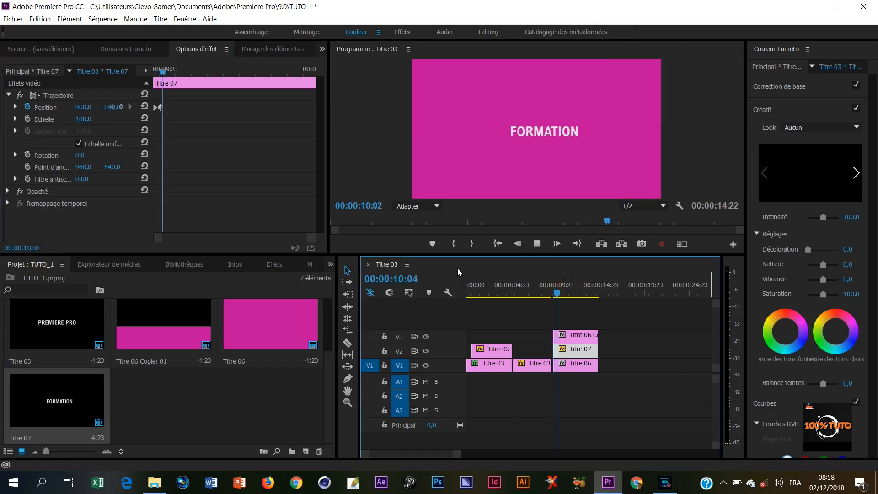
left_click(563, 295)
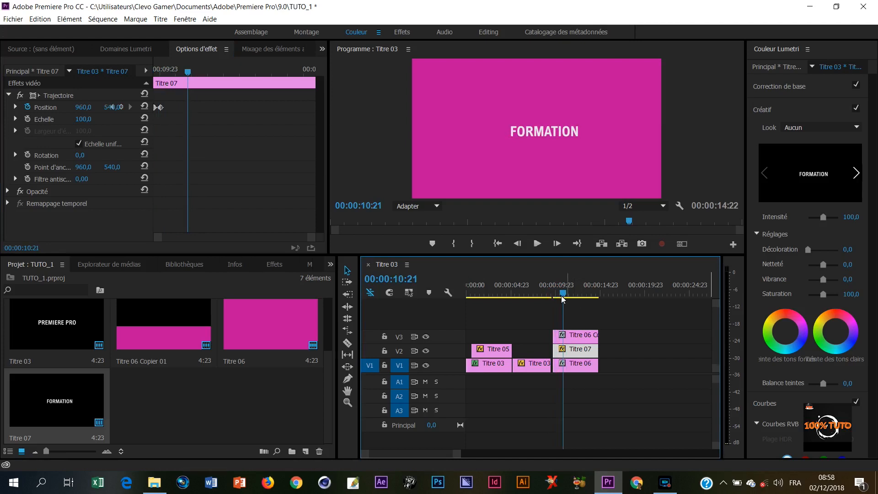
left_click_drag(563, 297, 553, 297)
key("space")
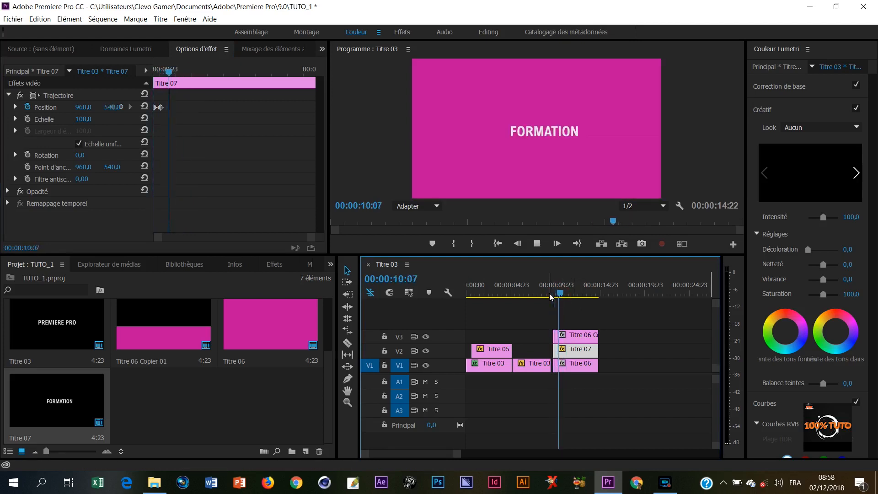
Step: Trim the end of the PREMIERE PRO clip on V1 slightly earlier and extend the magenta background clip's start back to it
left_click(548, 368)
left_click_drag(547, 369, 556, 369)
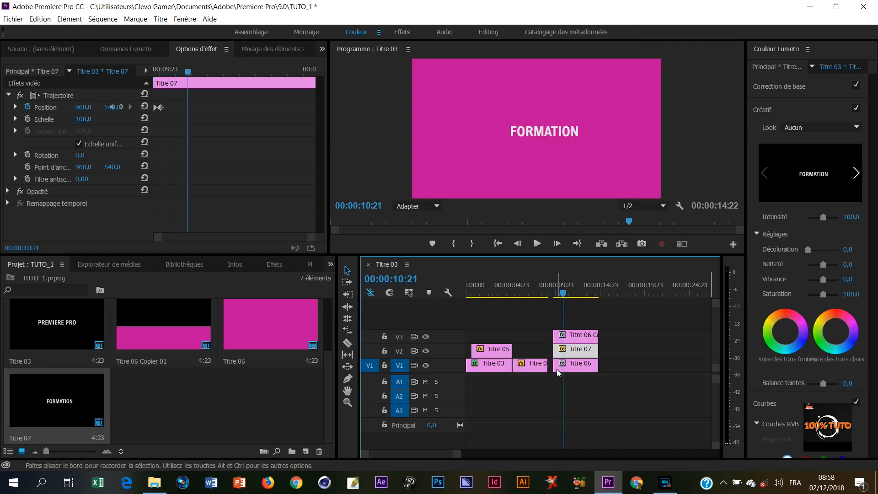
left_click_drag(551, 366, 551, 371)
Step: Play back the transition from PREMIERE PRO to FORMATION and save the project
left_click(545, 292)
key("space")
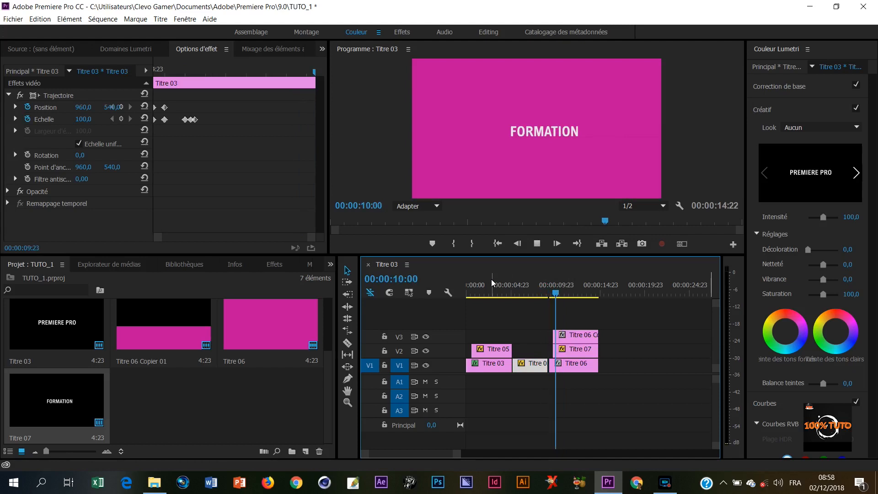
key("space")
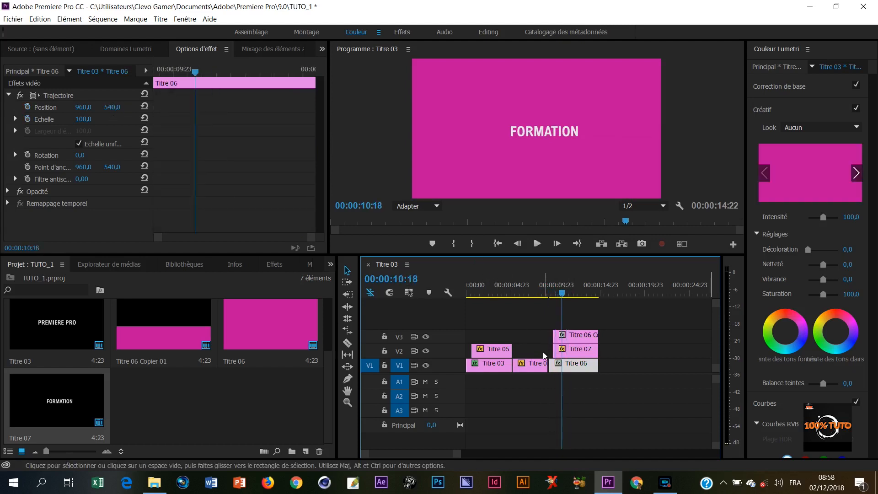
left_click(550, 293)
key("space")
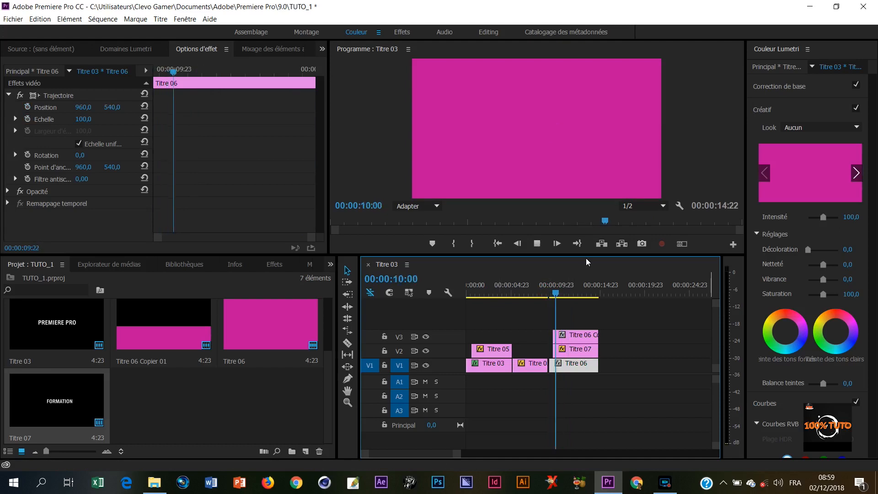
key("space")
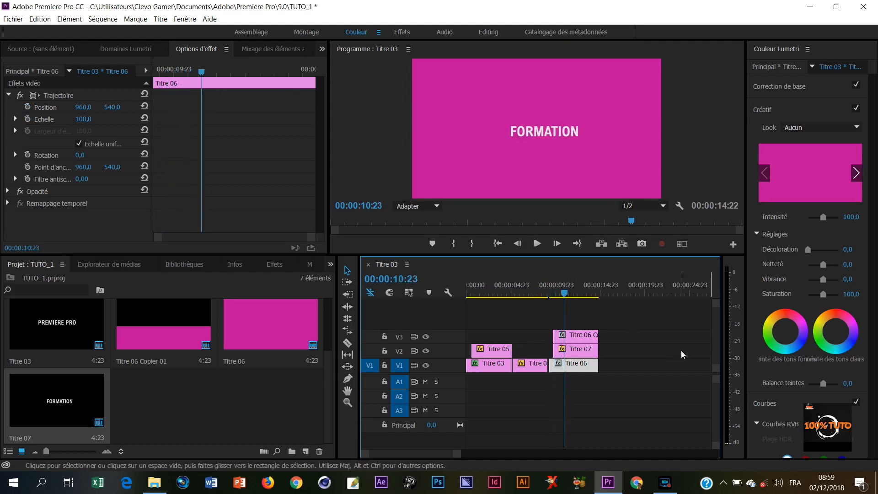
key("ctrl+s")
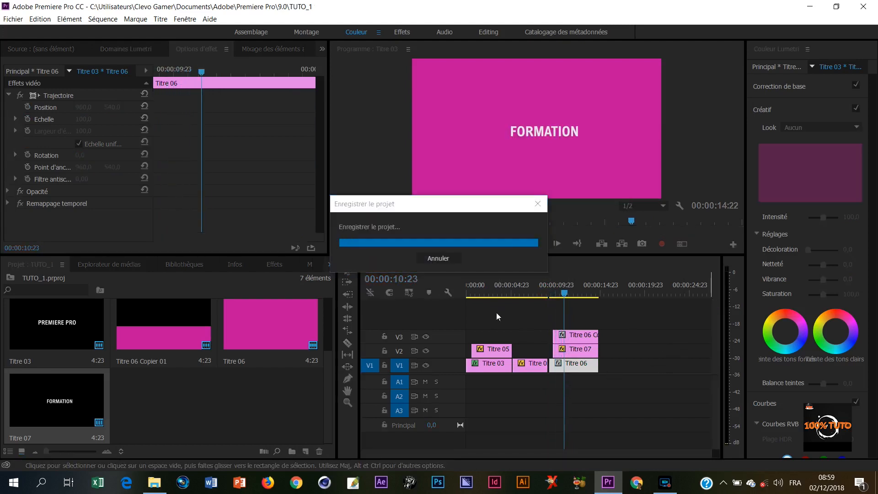
left_click(548, 296)
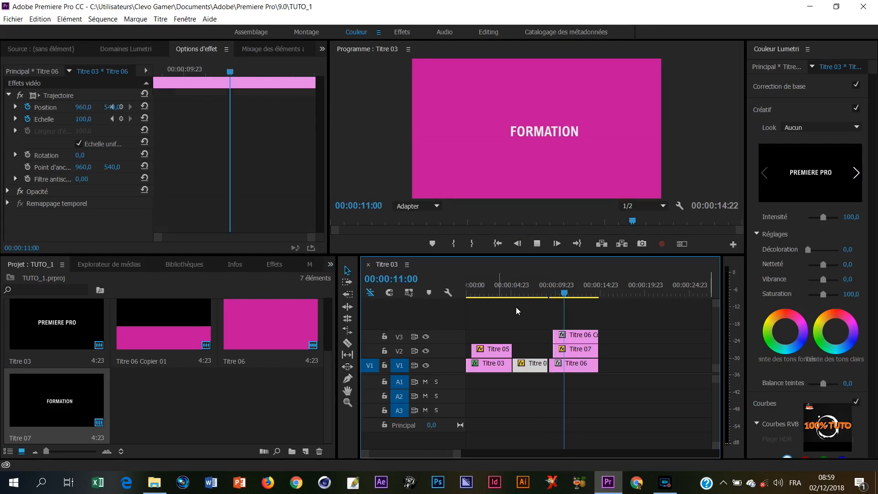
left_click(549, 293)
key("space")
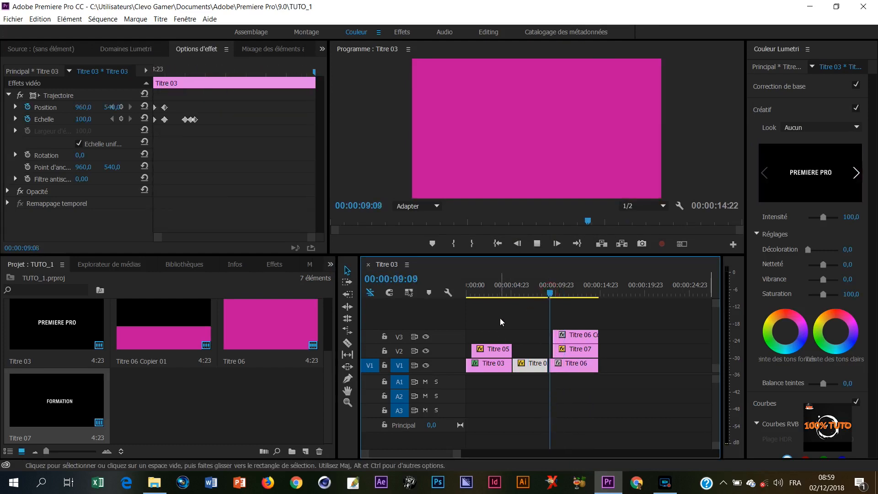
key("space")
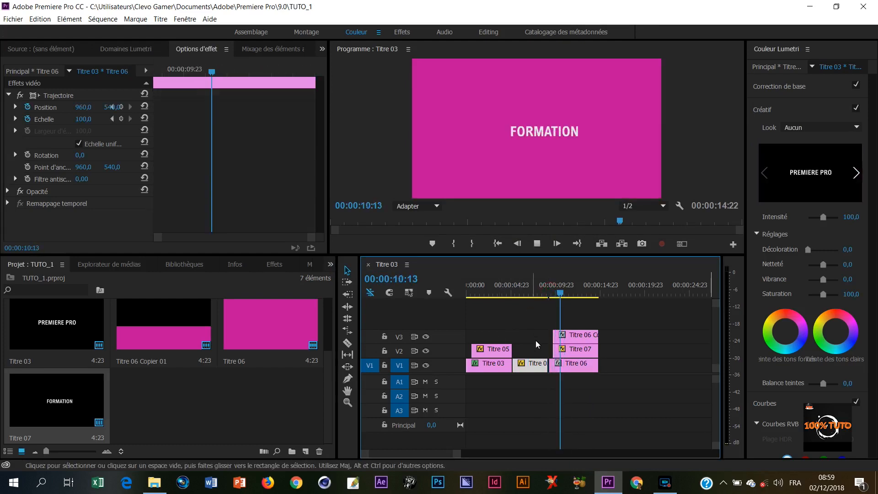
Step: Hold the raised FORMATION text by adding a Position keyframe at 00:00:10:16 with the vertical value kept at 540
left_click(567, 365)
left_click(571, 350)
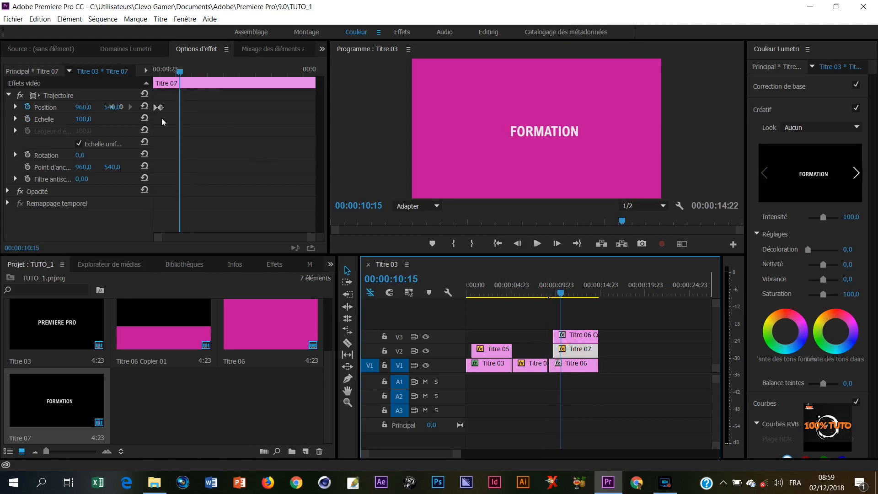
left_click_drag(177, 72, 180, 73)
left_click(160, 108)
left_click_drag(163, 108, 180, 108)
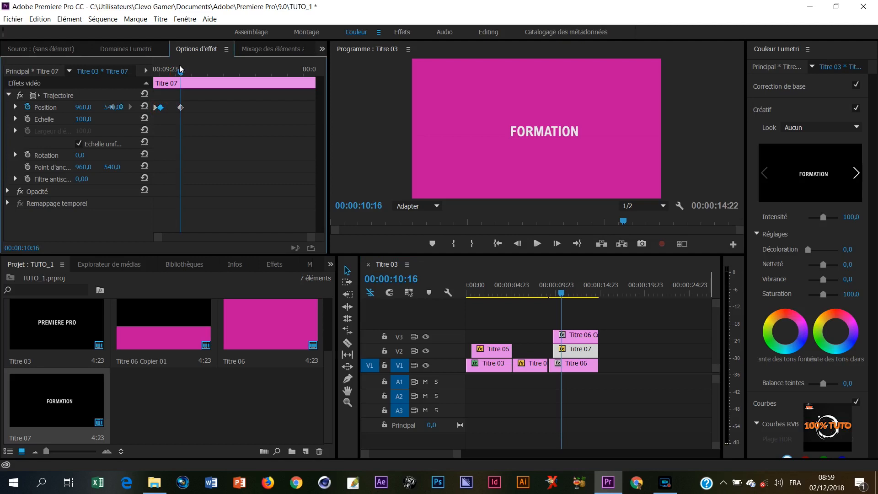
Step: At 00:00:10:21, increase the FORMATION clip's vertical Position until the text sinks behind the lower magenta rectangle
left_click_drag(182, 70, 188, 70)
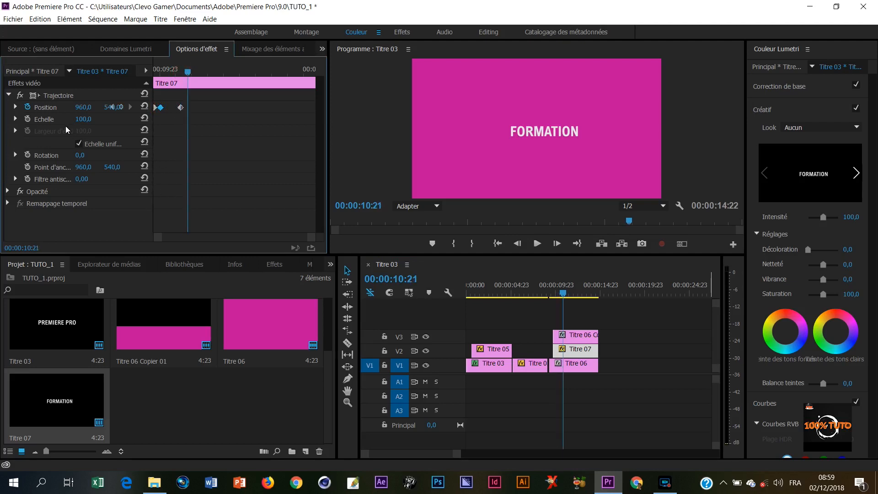
left_click(117, 108)
left_click_drag(119, 110, 161, 109)
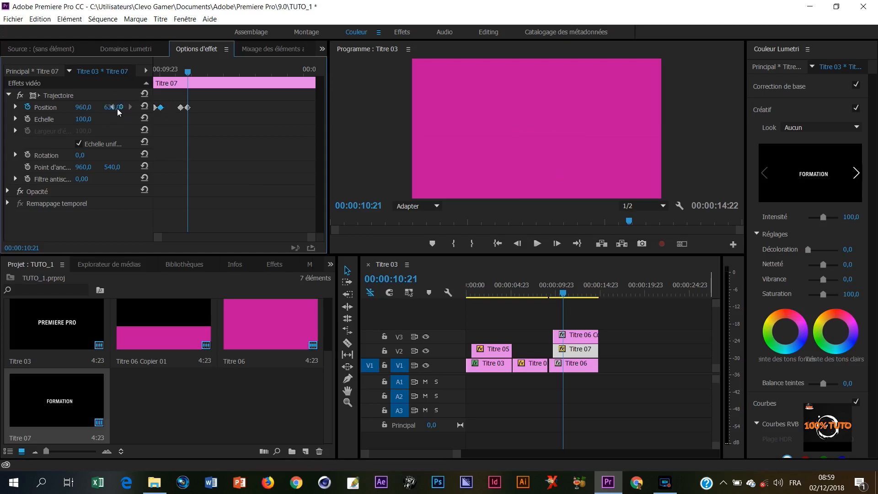
Step: Play back the FORMATION section repeatedly from the end of PREMIERE PRO to check the text's rise, hold and exit
left_click(547, 294)
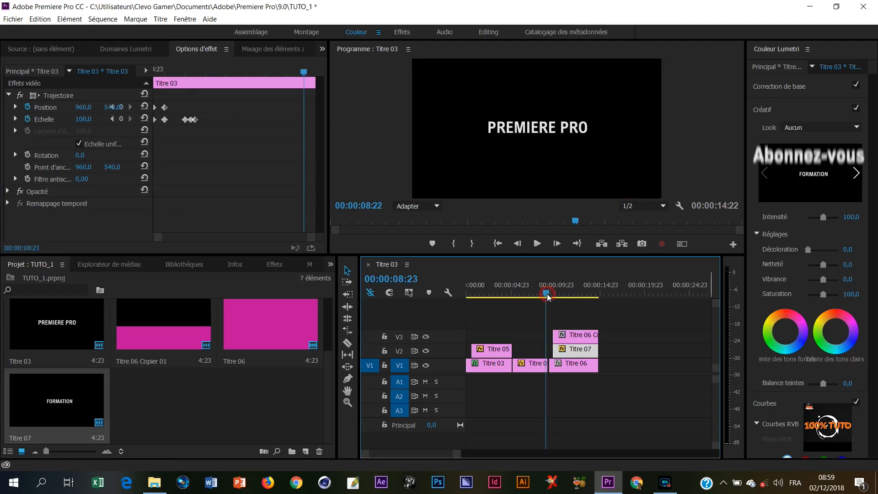
key("space")
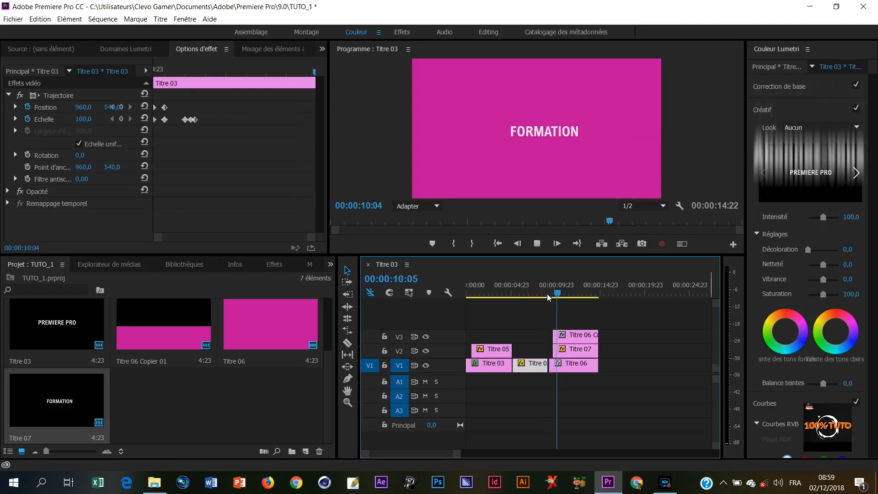
left_click(549, 294)
key("space")
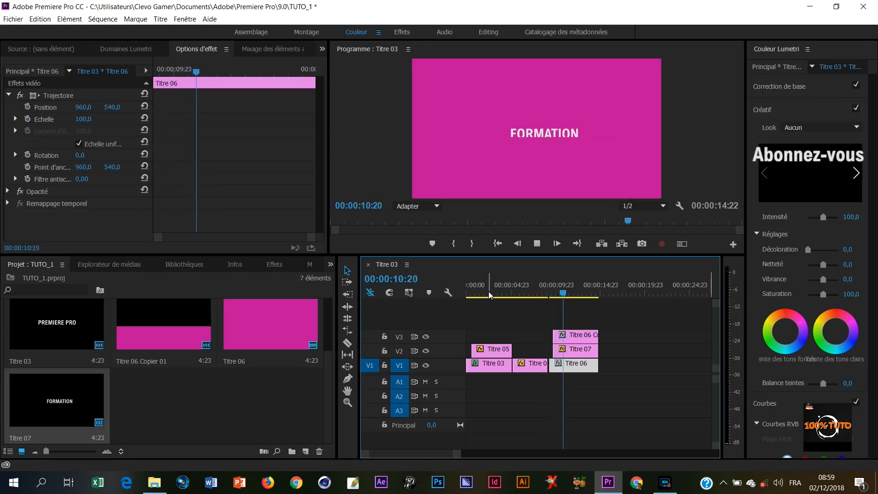
key("space")
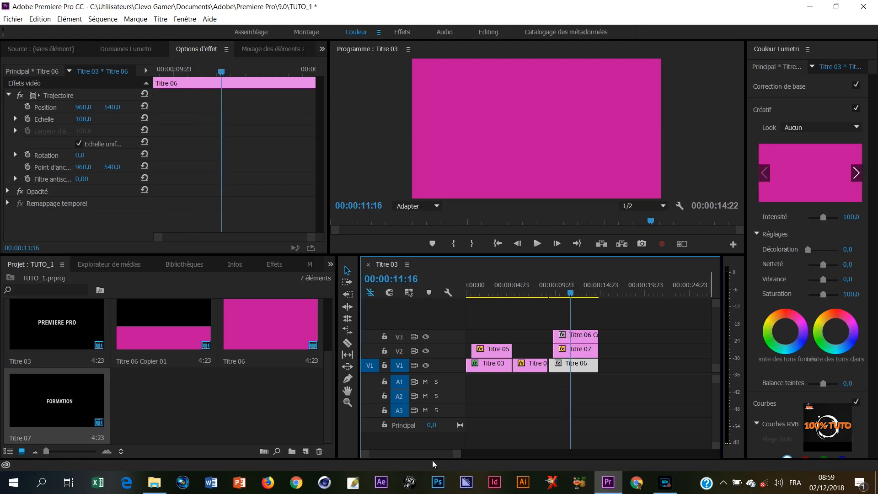
left_click_drag(456, 456, 437, 461)
left_click(522, 293)
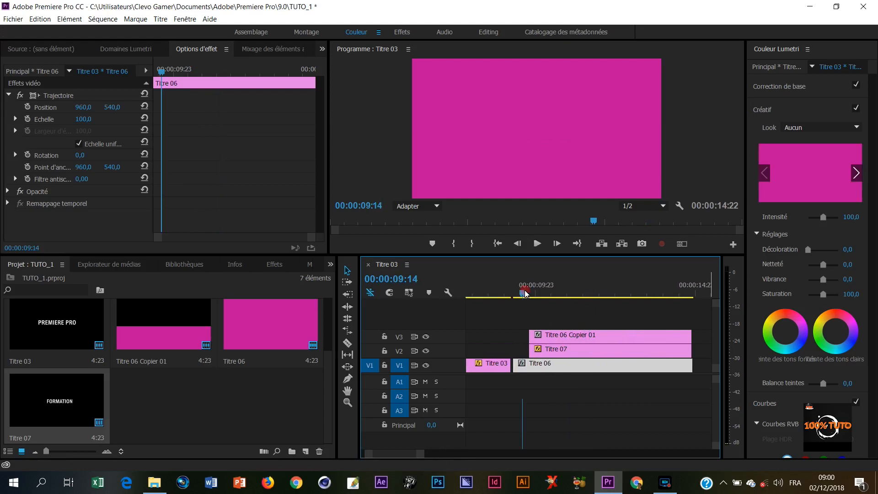
left_click_drag(521, 295, 511, 295)
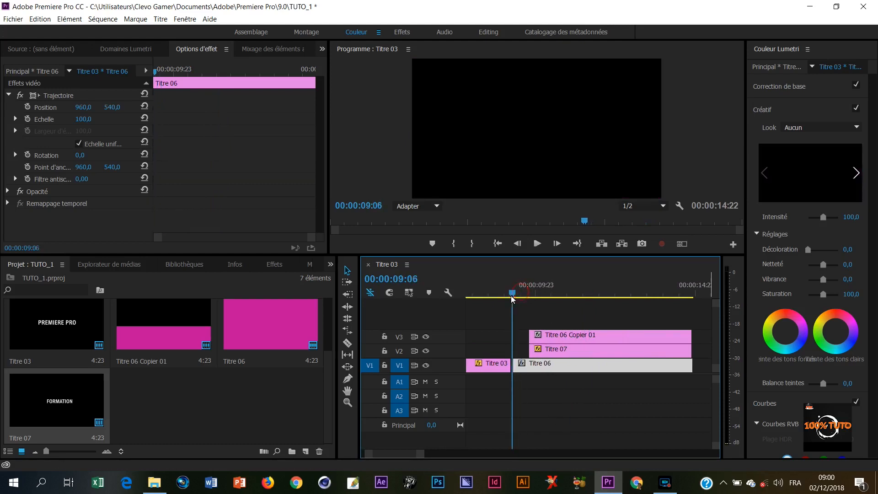
key("space")
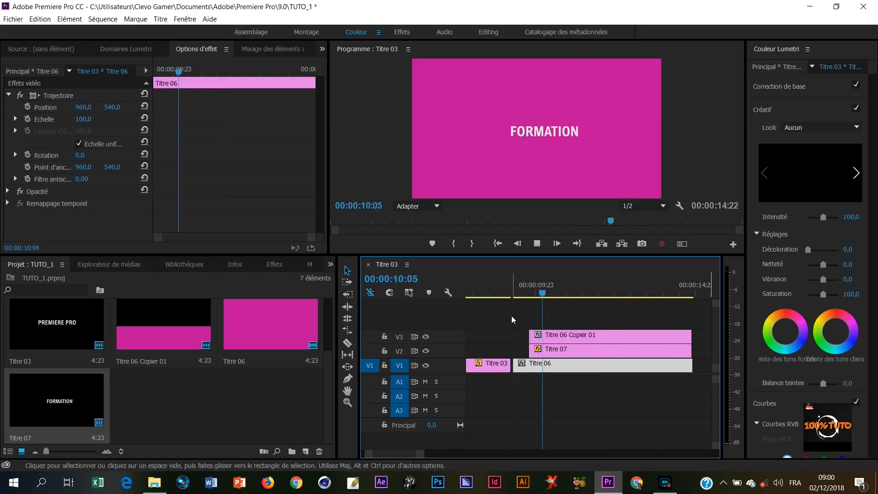
left_click(565, 293)
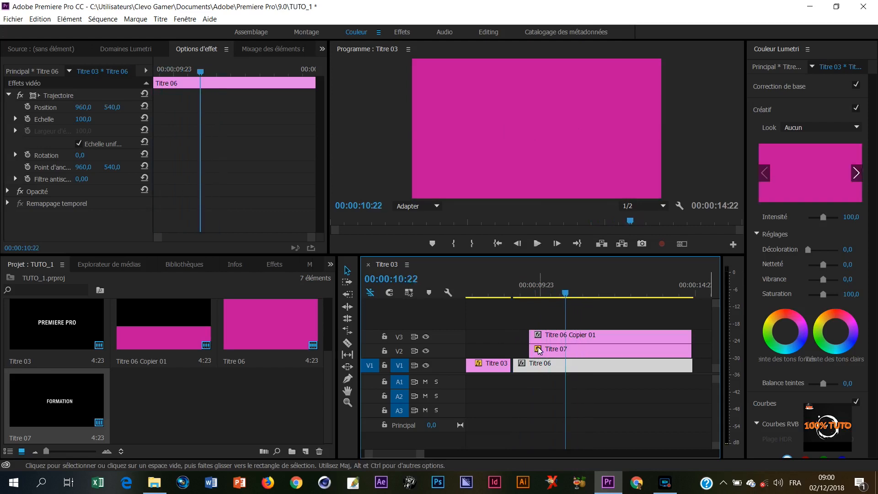
left_click(519, 296)
key("space")
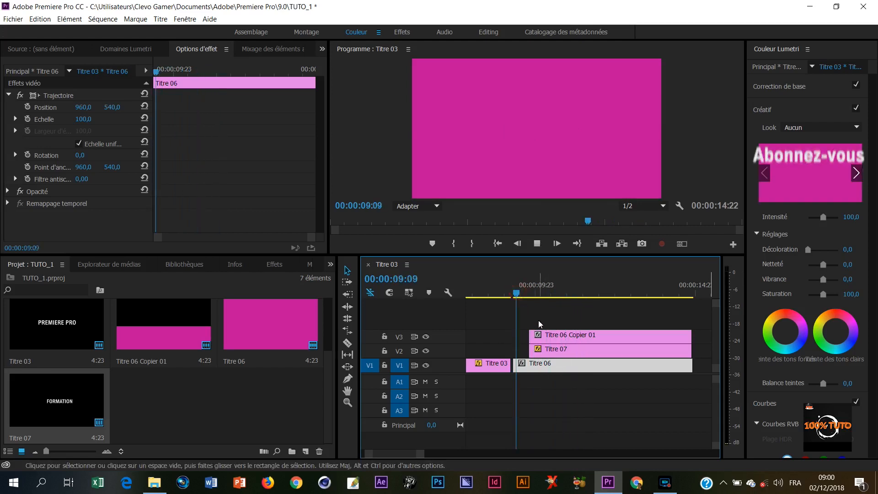
key("space")
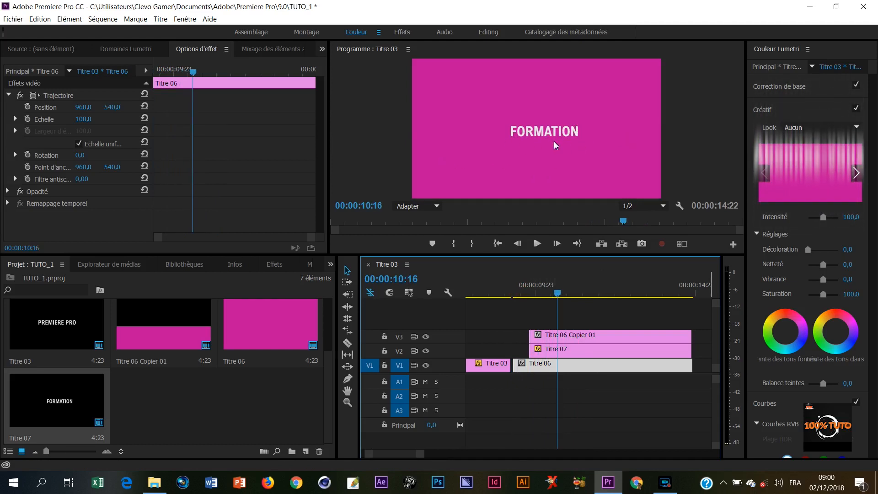
left_click(519, 297)
key("space")
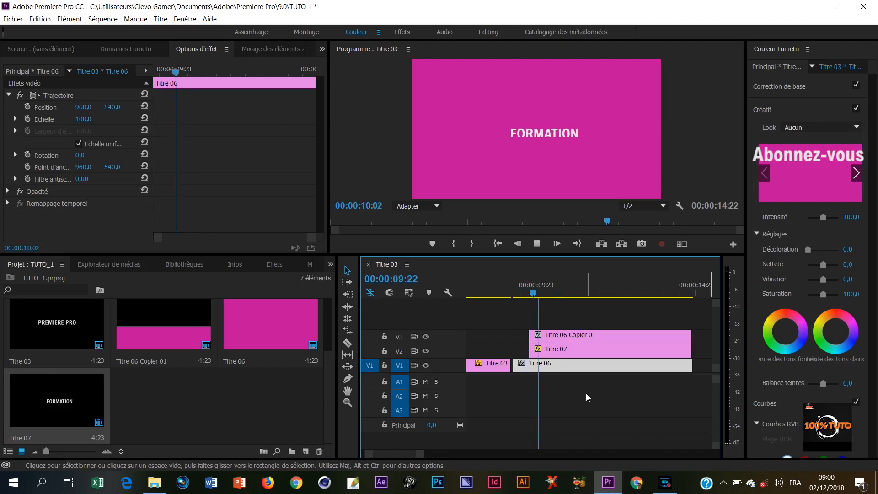
key("space")
left_click(518, 295)
key("space")
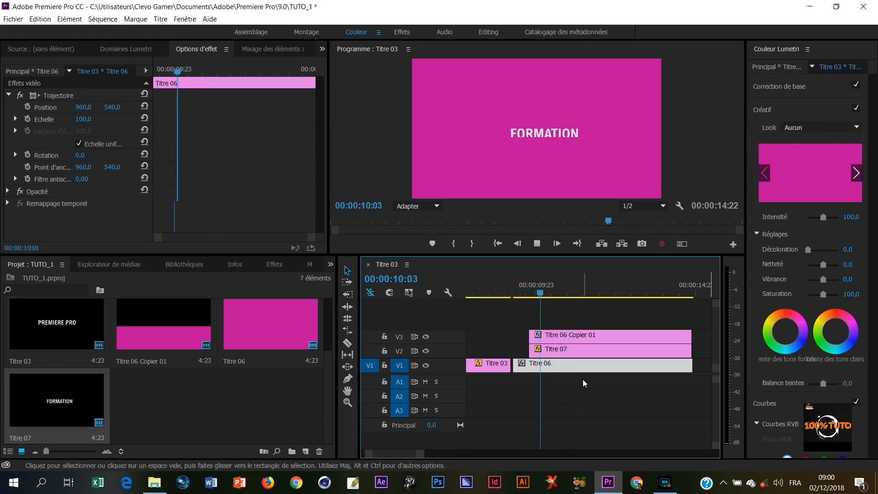
Step: Replay the FORMATION section from the start of its full magenta background to judge how long the text holds
key("space")
left_click(516, 292)
key("space")
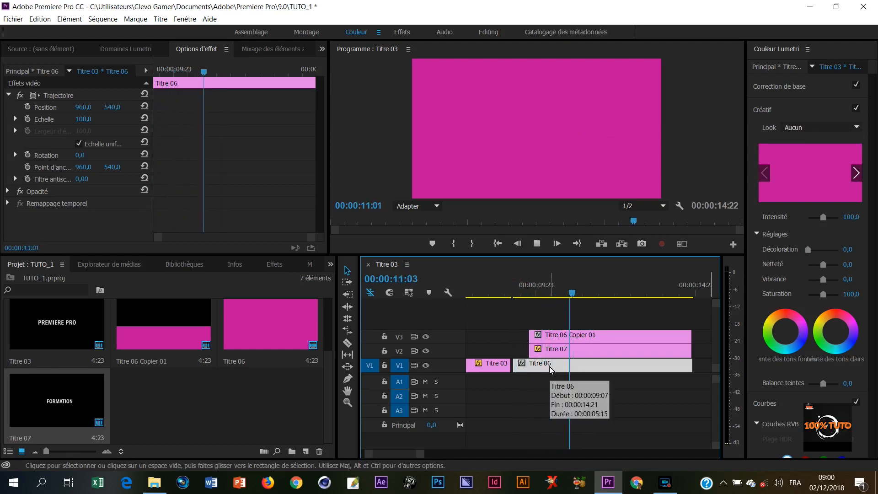
key("space")
Step: Delay the last two Position keyframes of the FORMATION clip, keeping their spacing, so the text holds longer before sinking
left_click(559, 353)
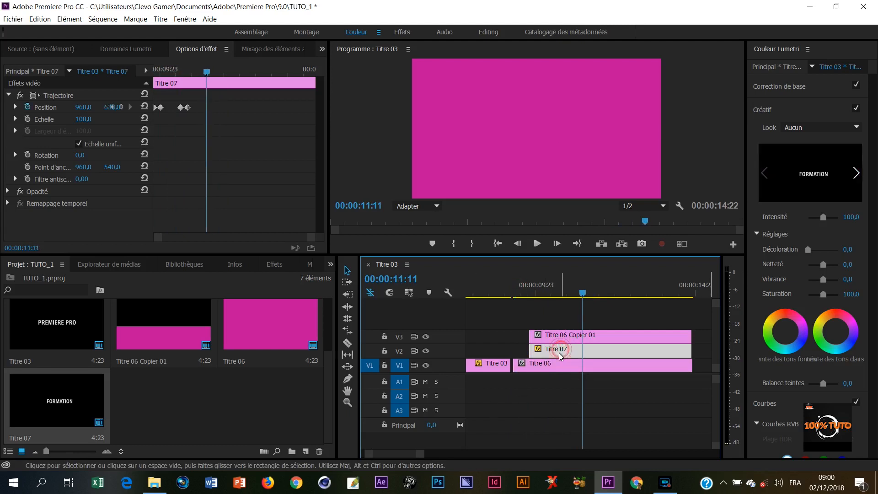
left_click(187, 108)
mouse_move(188, 108)
left_mouse_down()
mouse_move(201, 108)
mouse_move(183, 110)
mouse_move(195, 113)
left_mouse_up()
left_click(180, 108)
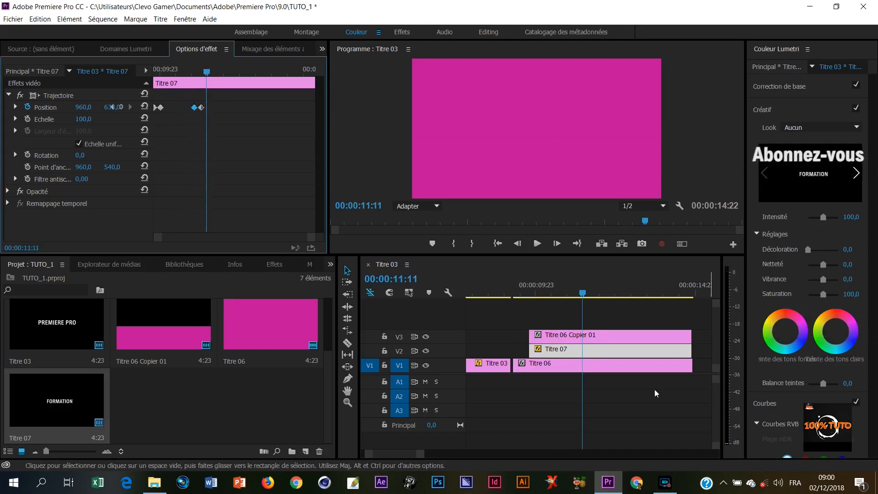
Step: Play back the FORMATION animation from 00:00:09:08 to check the retimed hold and exit
left_click(517, 293)
left_click(518, 295)
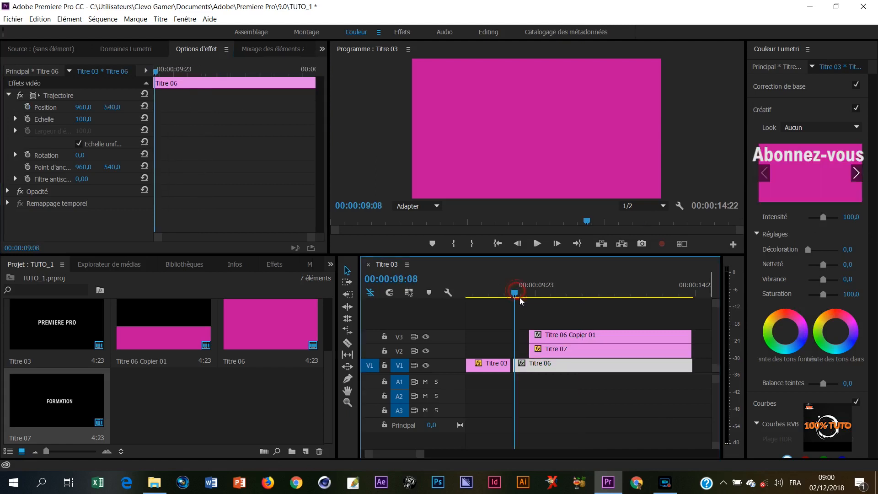
key("space")
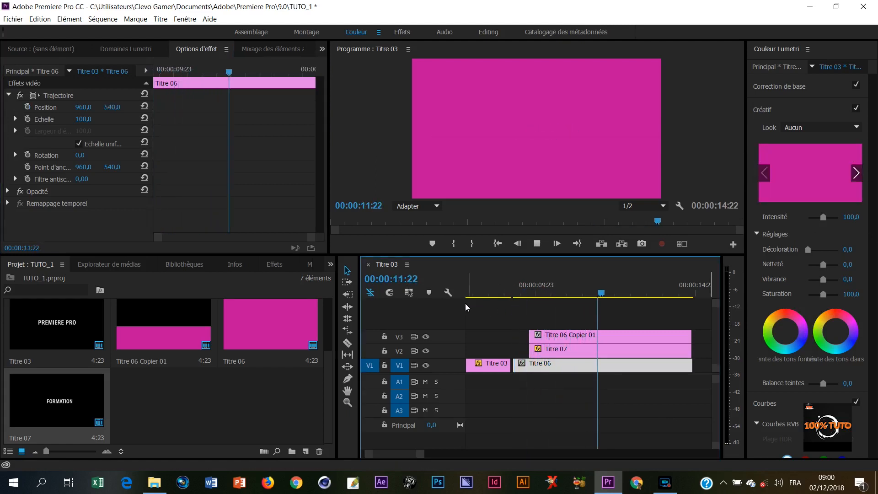
key("space")
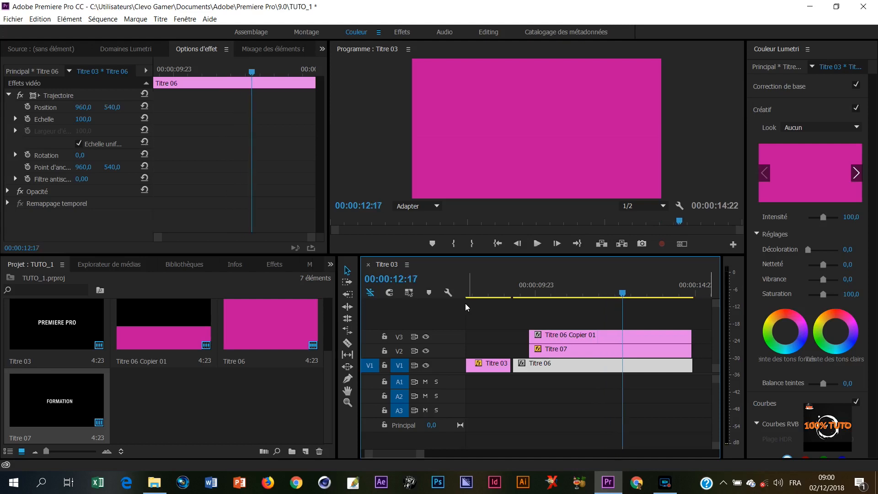